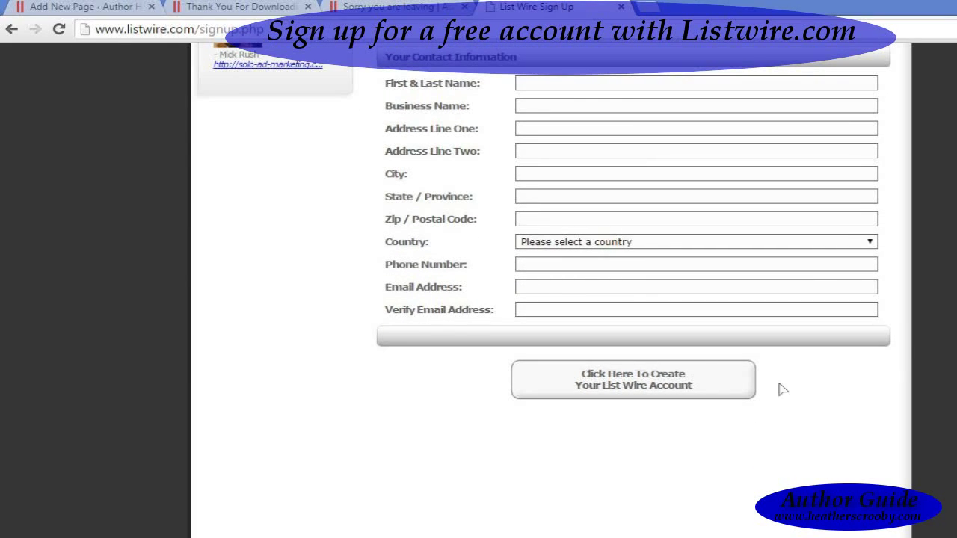
Step: From the top of the signup page, sign in to the ListWire member account
{"action": "scroll", "coordinate": [550, 290], "scroll_direction": "up", "scroll_amount": 5}
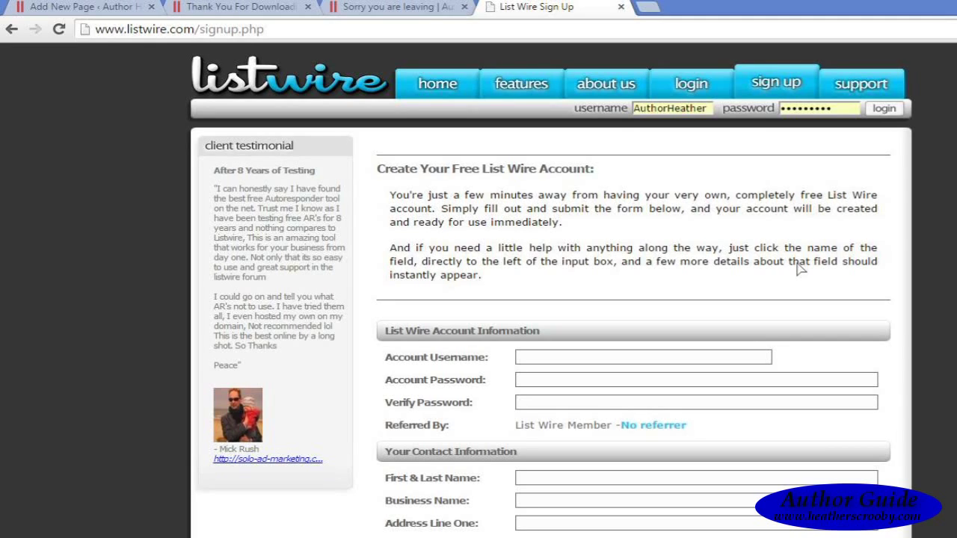
{"action": "left_click", "coordinate": [890, 112]}
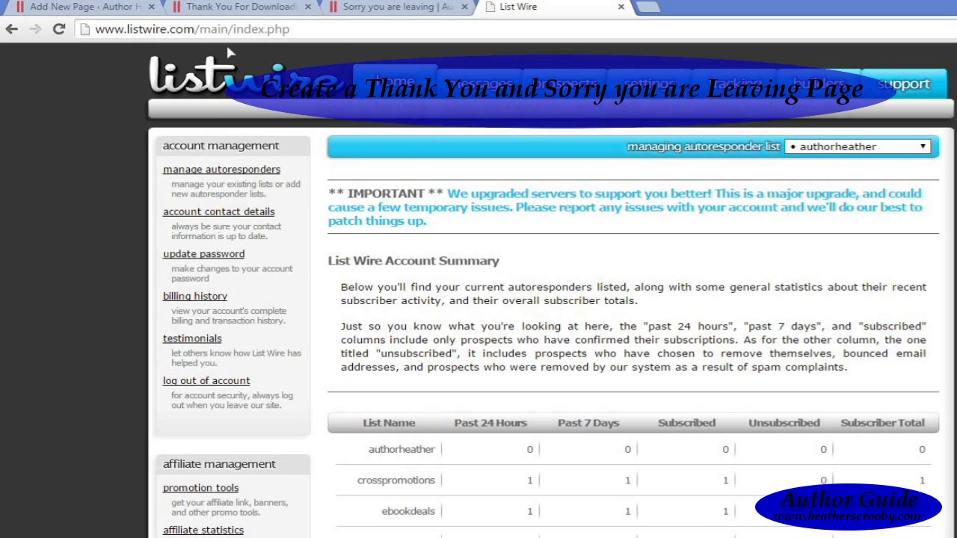
{"action": "left_click", "coordinate": [239, 7]}
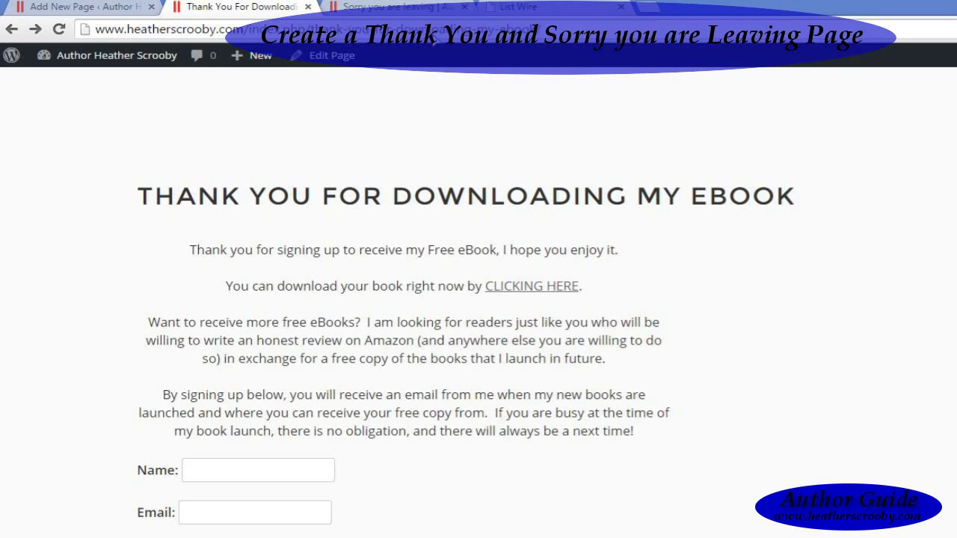
{"action": "left_click", "coordinate": [410, 10]}
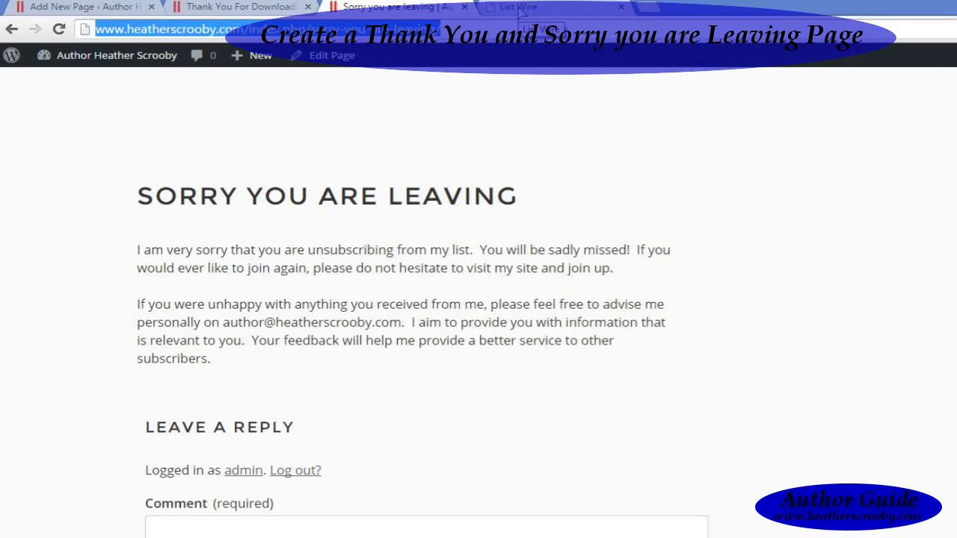
{"action": "left_click", "coordinate": [521, 7]}
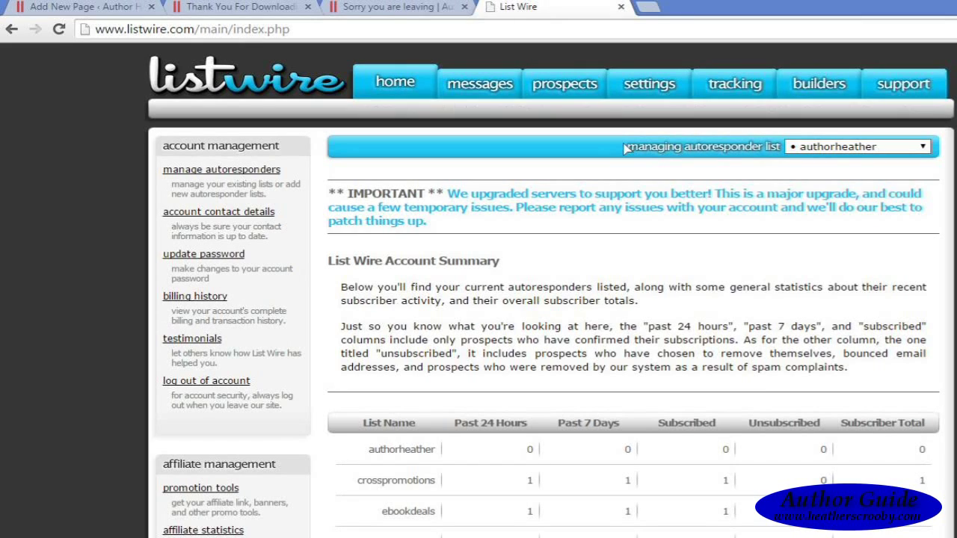
Step: Start a new autoresponder list and enter pdfBenni as its name
{"action": "left_click", "coordinate": [243, 171]}
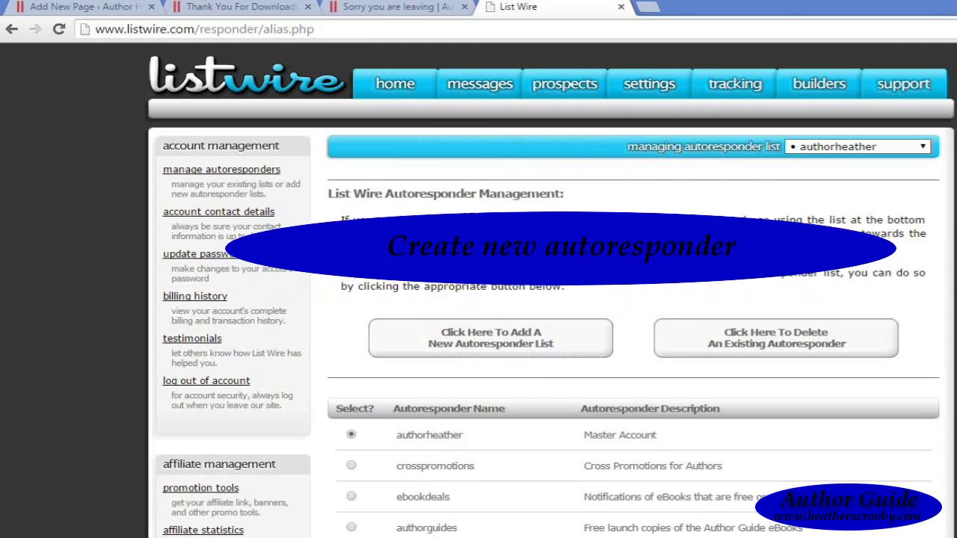
{"action": "left_click", "coordinate": [514, 343]}
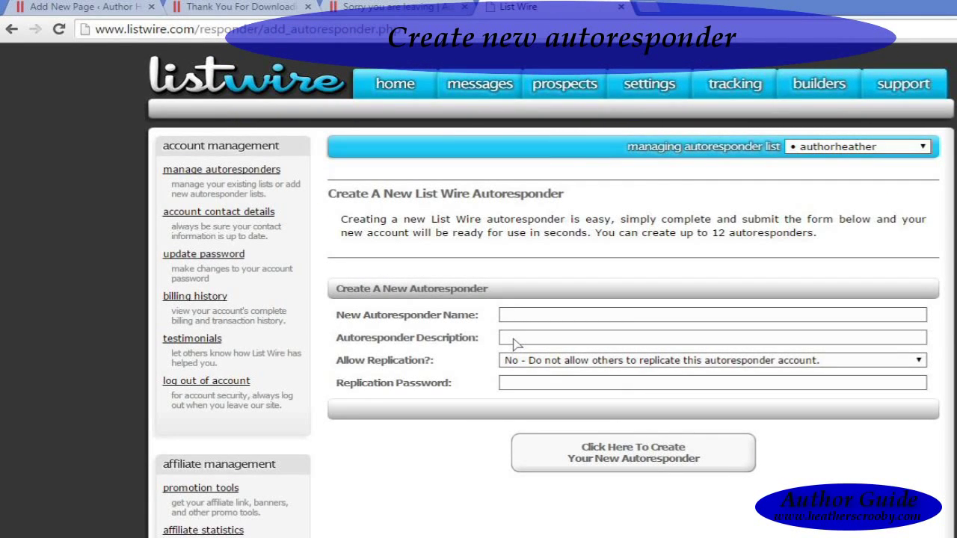
{"action": "left_click", "coordinate": [511, 320]}
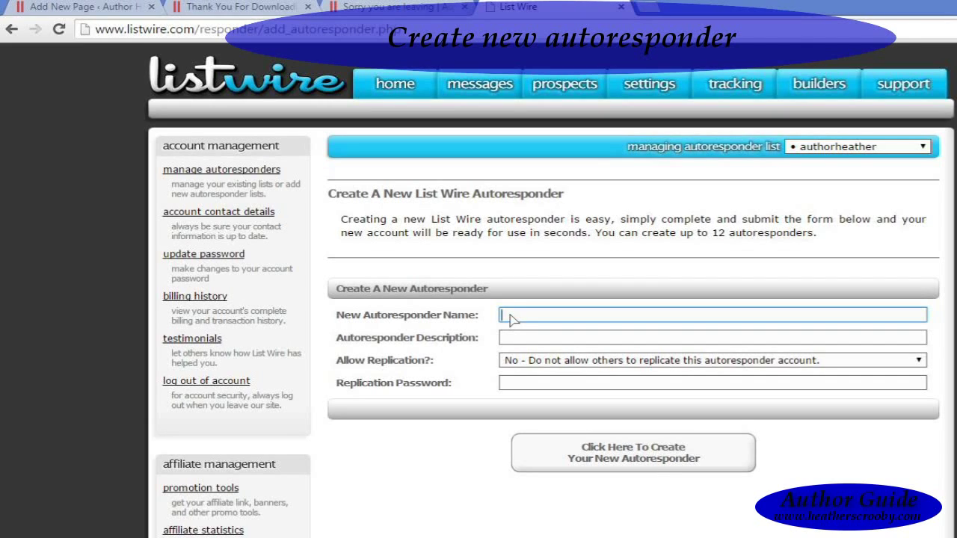
{"action": "type", "text": "pdfBenni"}
Step: Show and then hide the detailed help for the autoresponder name
{"action": "left_click", "coordinate": [521, 338]}
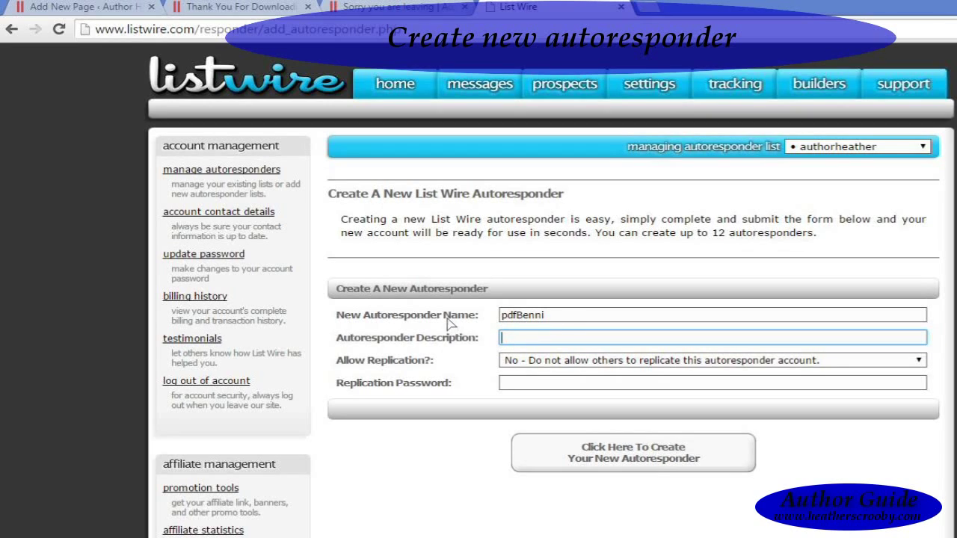
{"action": "mouse_move", "coordinate": [449, 320]}
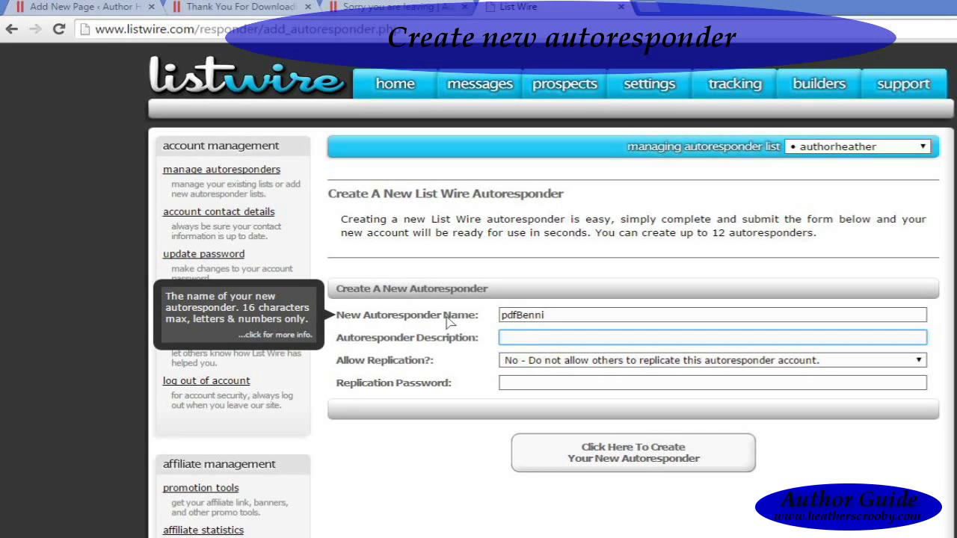
{"action": "left_click", "coordinate": [448, 320]}
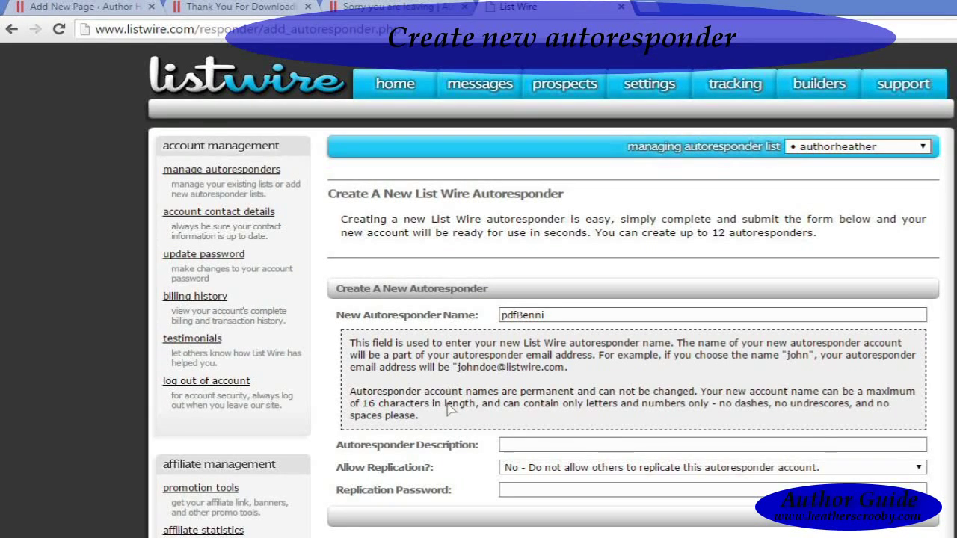
{"action": "mouse_move", "coordinate": [446, 323]}
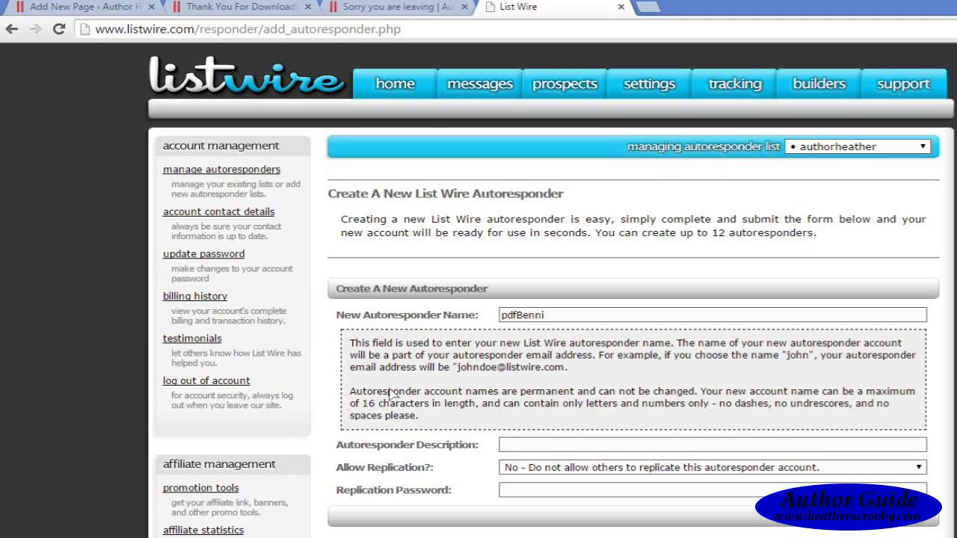
{"action": "left_click", "coordinate": [424, 317]}
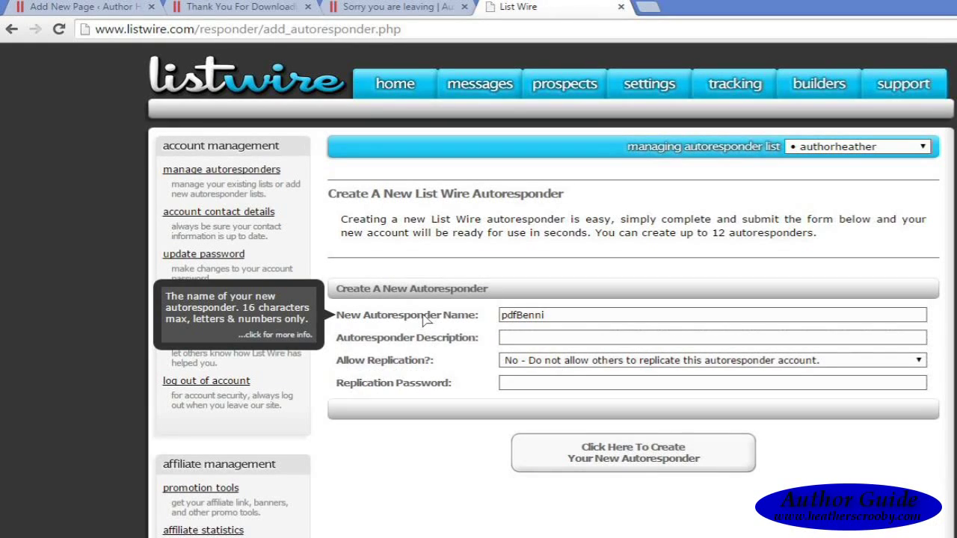
Step: Describe the autoresponder as 'Download free pdf book Benni', keep replication at No, and create it
{"action": "left_click", "coordinate": [511, 343]}
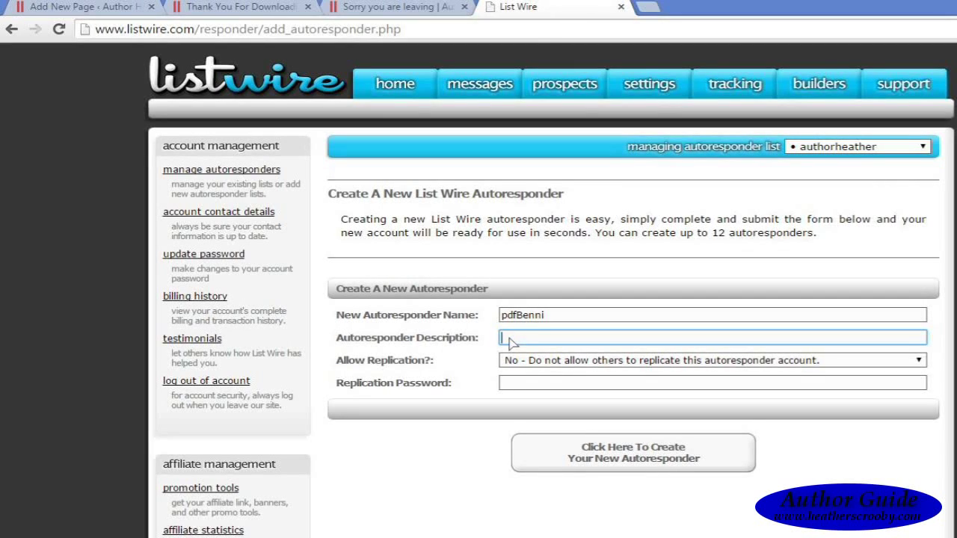
{"action": "type", "text": "Downl"}
{"action": "key", "text": "BackSpace"}
{"action": "key", "text": "BackSpace"}
{"action": "type", "text": "nload free "}
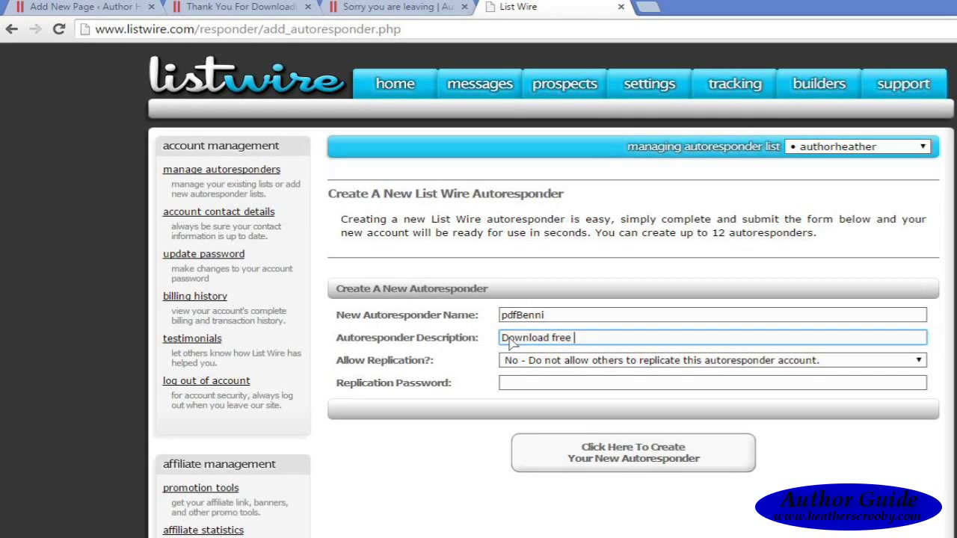
{"action": "type", "text": "pdf book Benni"}
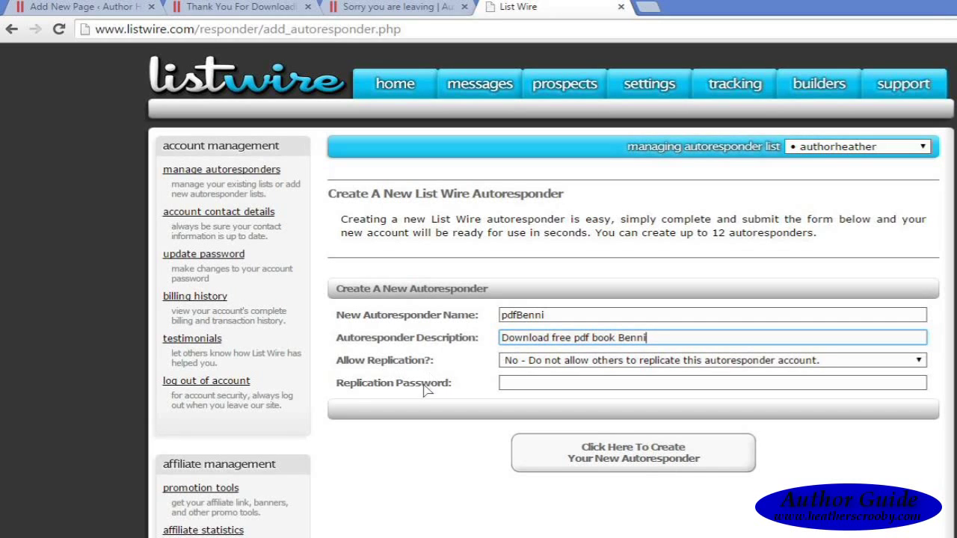
{"action": "mouse_move", "coordinate": [391, 390]}
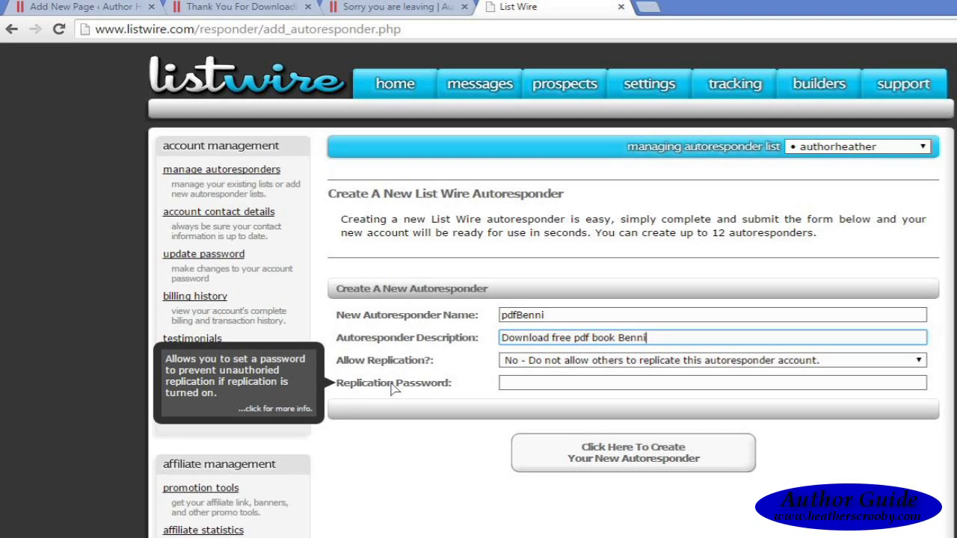
{"action": "mouse_move", "coordinate": [381, 365]}
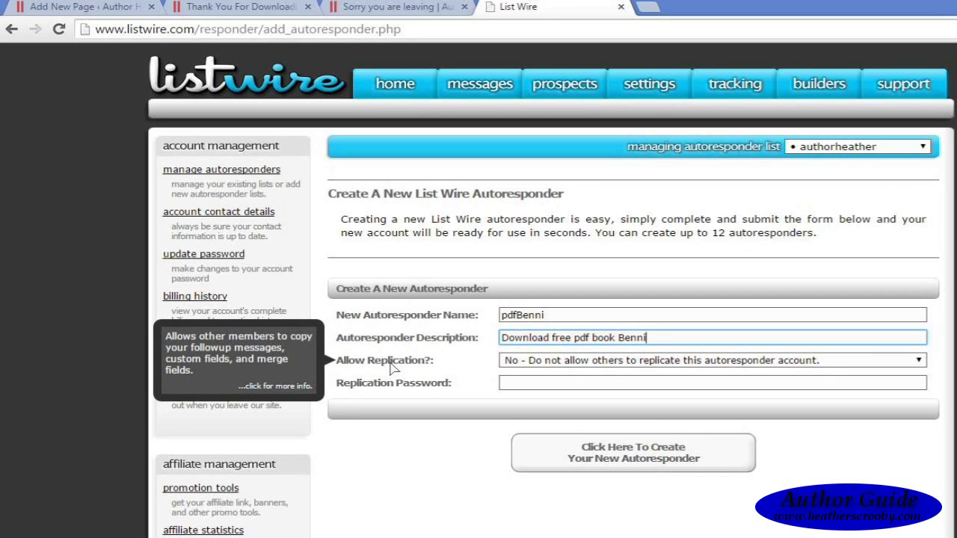
{"action": "left_click", "coordinate": [393, 367]}
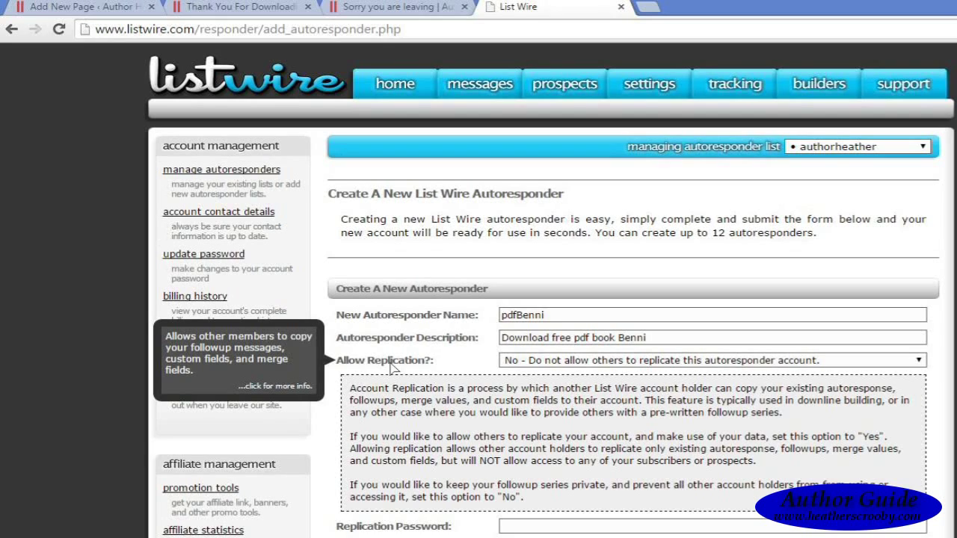
{"action": "left_click", "coordinate": [392, 366]}
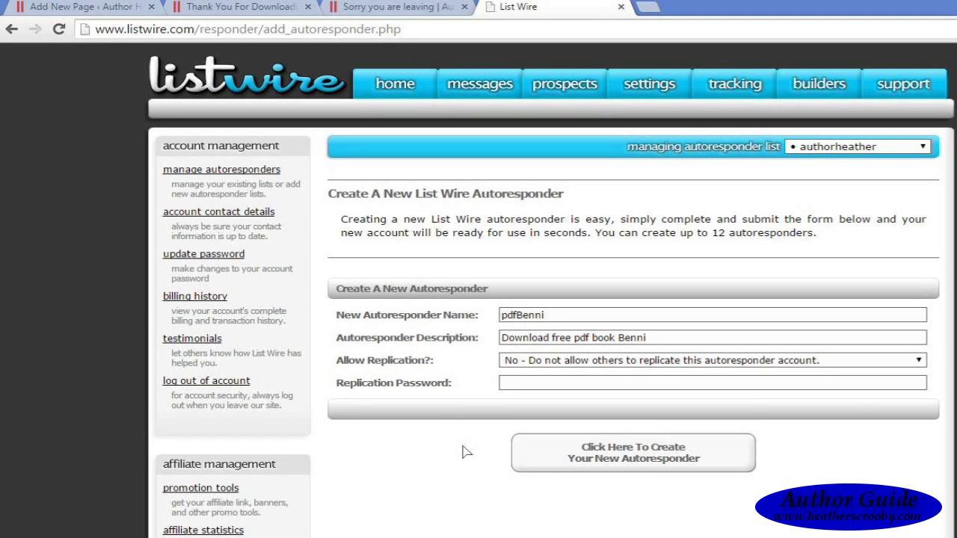
{"action": "left_click", "coordinate": [598, 462]}
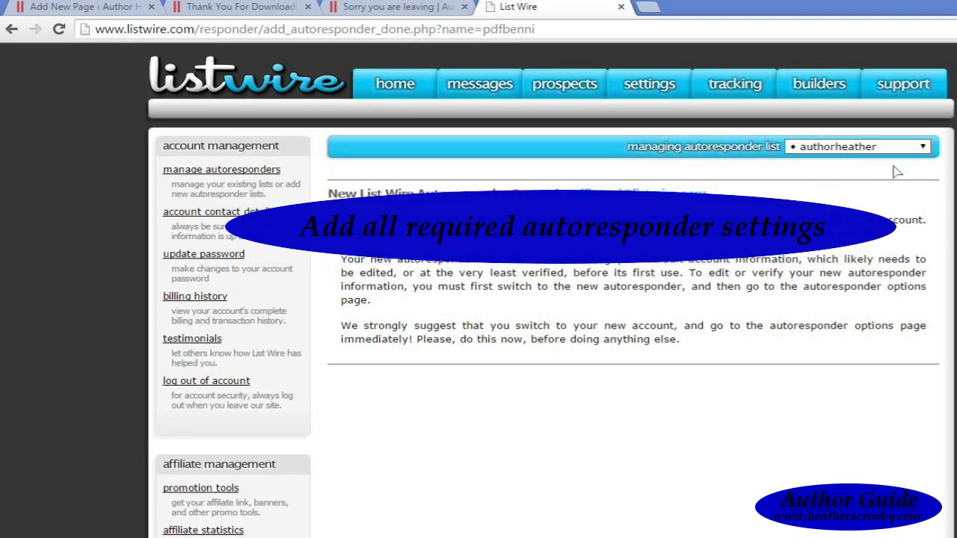
Step: Switch to the pdfbenni list's options and settings, entering 'H' as the postal address
{"action": "left_click", "coordinate": [927, 148]}
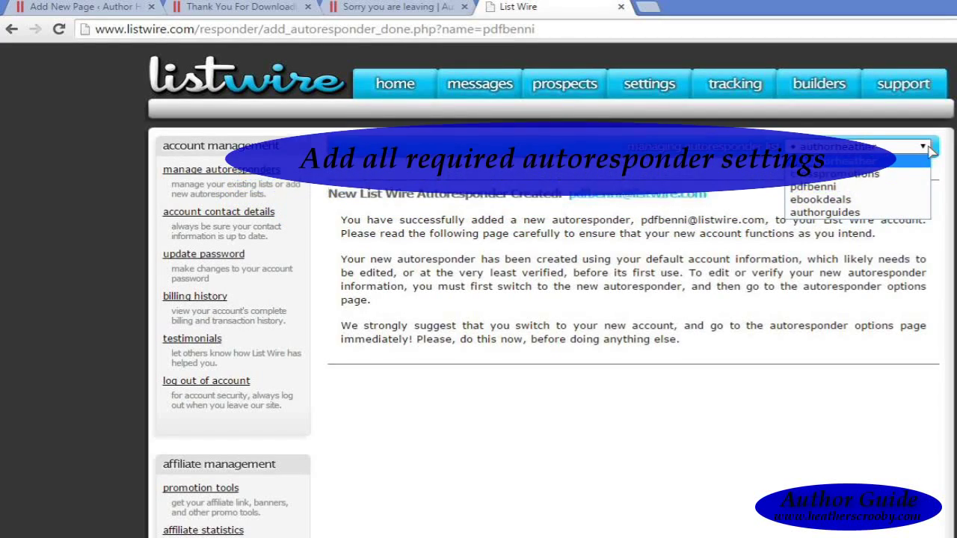
{"action": "left_click", "coordinate": [903, 189]}
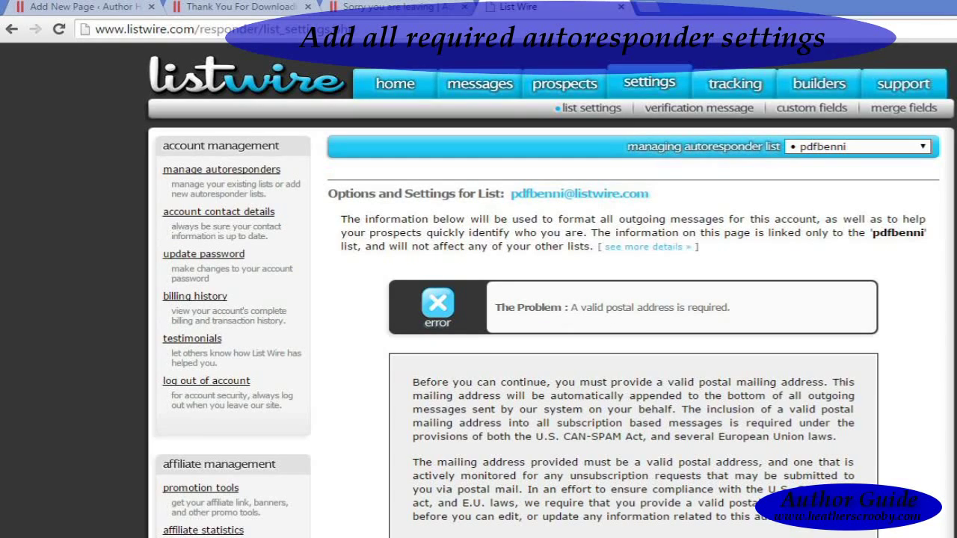
{"action": "scroll", "coordinate": [551, 299], "scroll_direction": "down", "scroll_amount": 6}
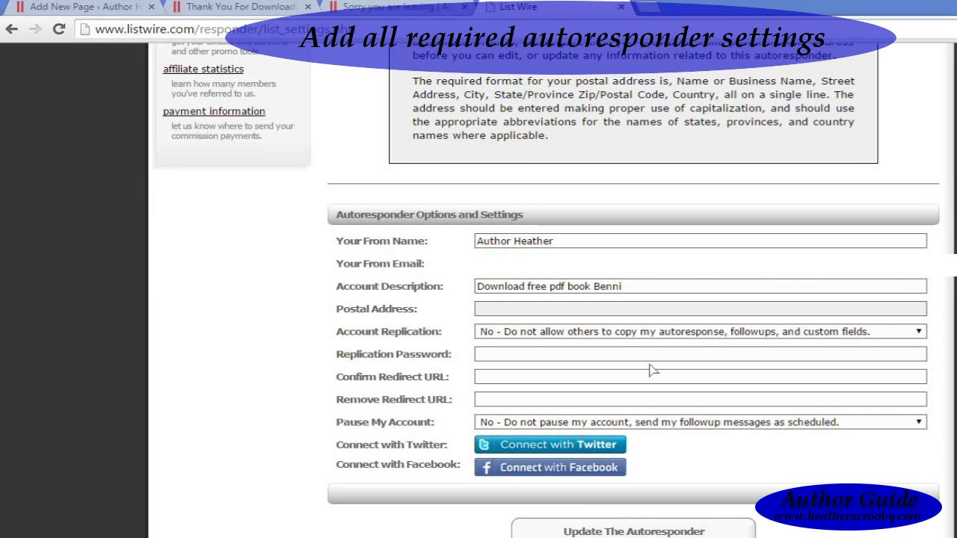
{"action": "left_click", "coordinate": [514, 312]}
{"action": "type", "text": "H"}
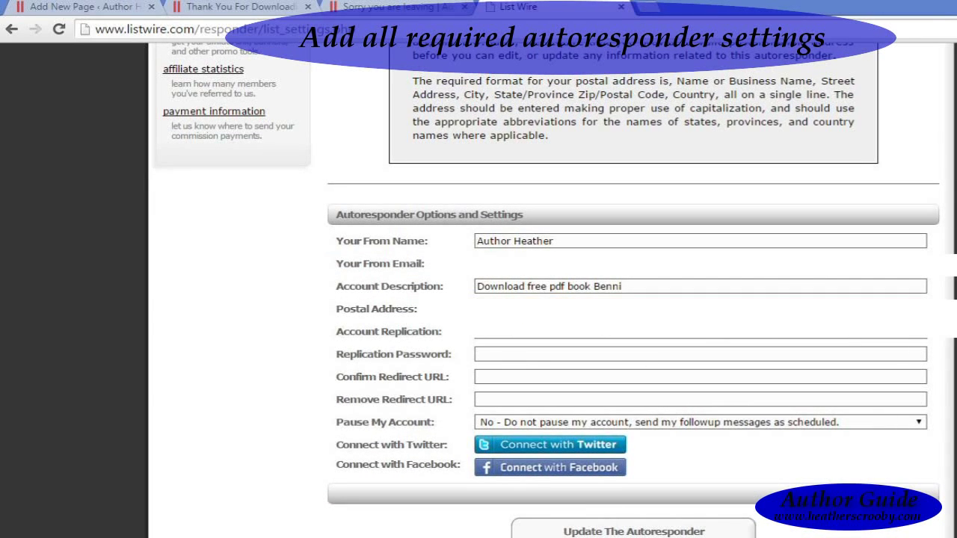
{"action": "left_click", "coordinate": [493, 383]}
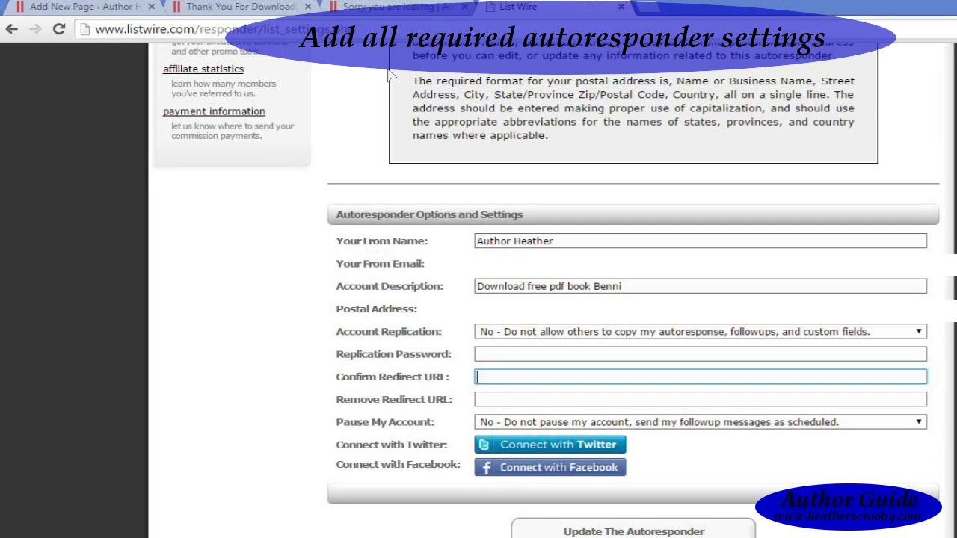
Step: Set the Confirm Redirect URL to the Thank You For Downloading page address
{"action": "left_click", "coordinate": [267, 17]}
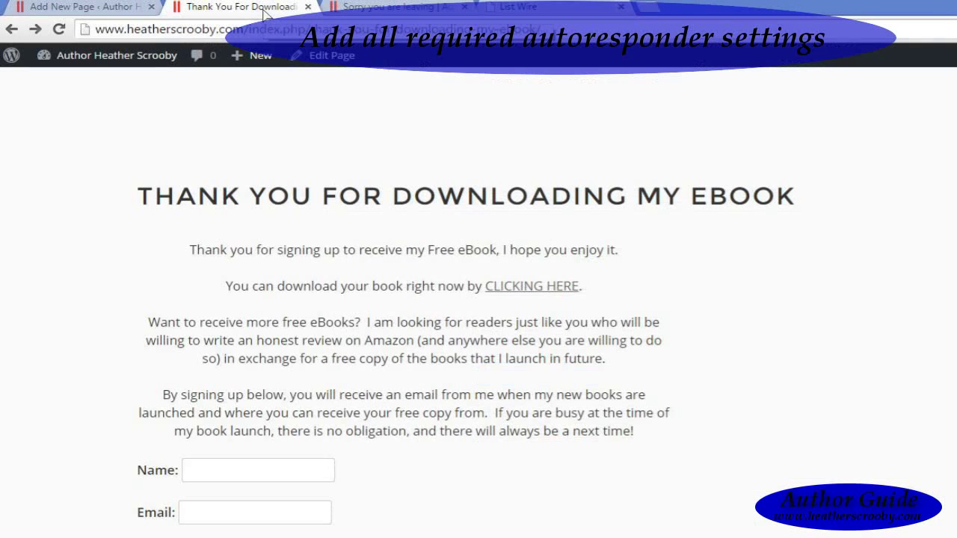
{"action": "left_click", "coordinate": [321, 30]}
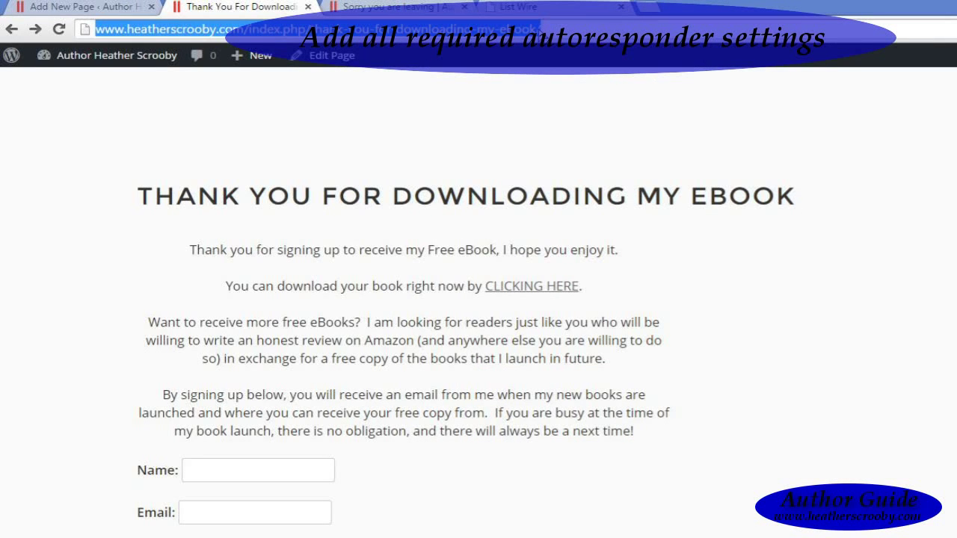
{"action": "key", "text": "ctrl+c"}
{"action": "left_click", "coordinate": [555, 9]}
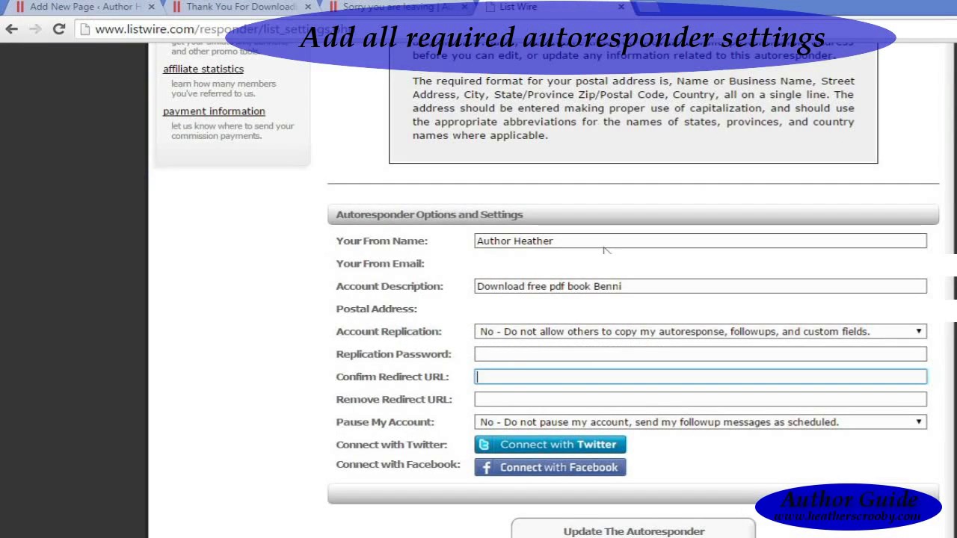
{"action": "key", "text": "ctrl+v"}
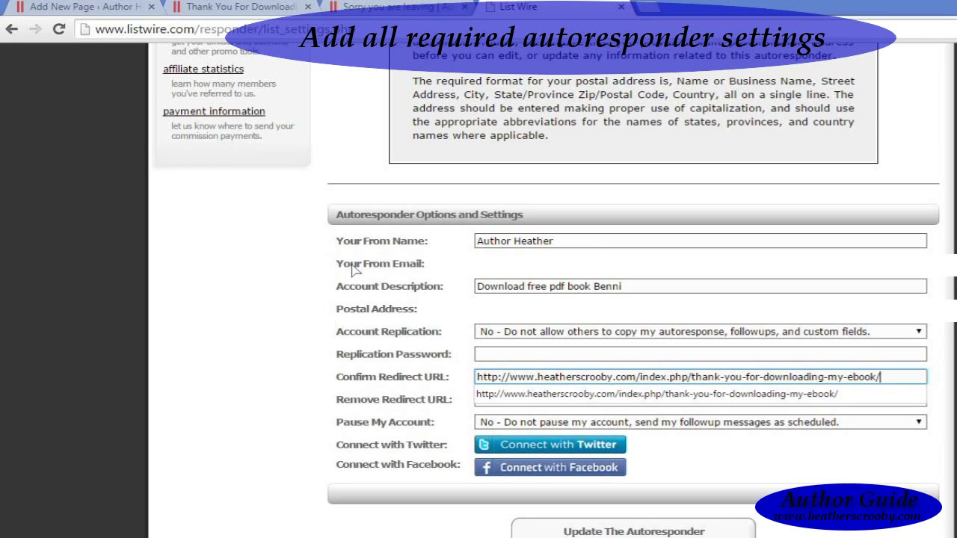
Step: Set the Remove Redirect URL to the sorry-you-are-leaving page address
{"action": "left_click", "coordinate": [391, 9]}
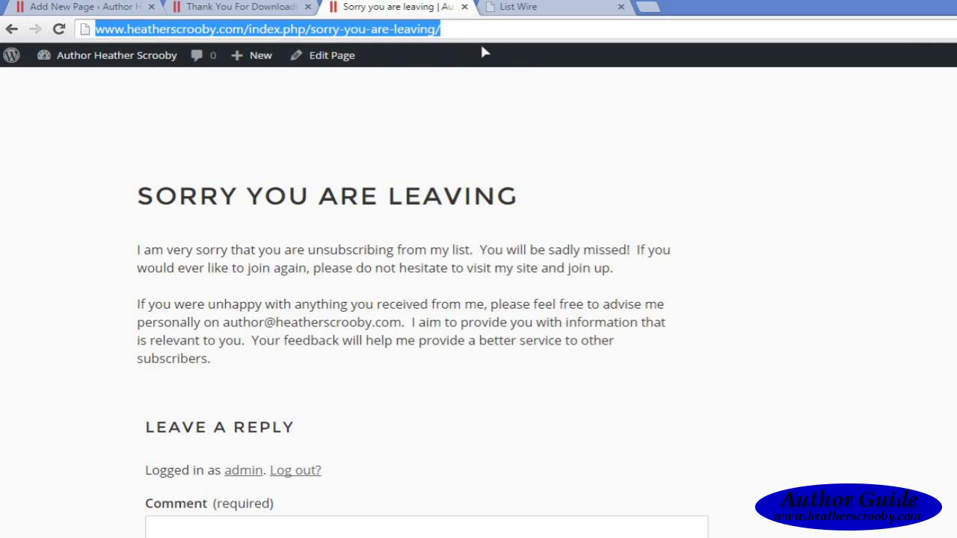
{"action": "left_click", "coordinate": [535, 9]}
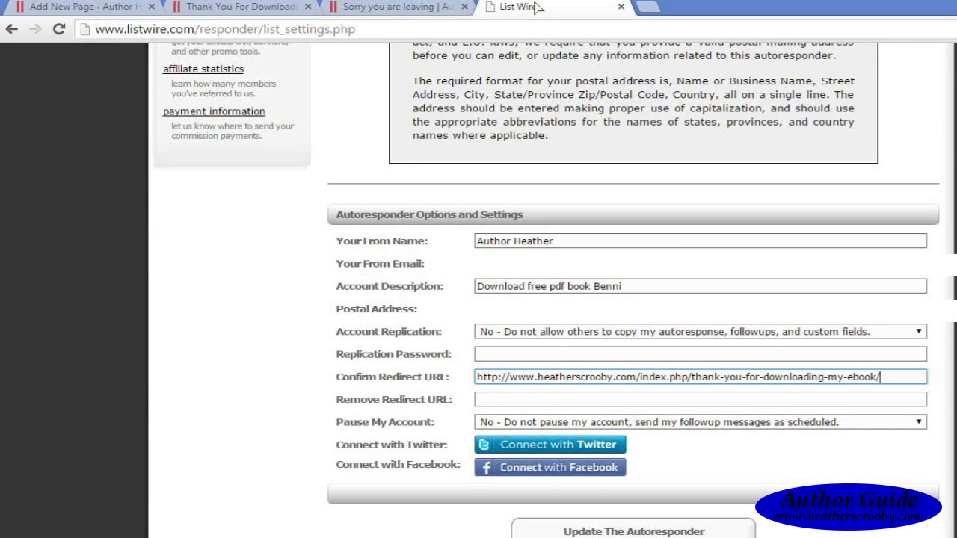
{"action": "left_click", "coordinate": [567, 404]}
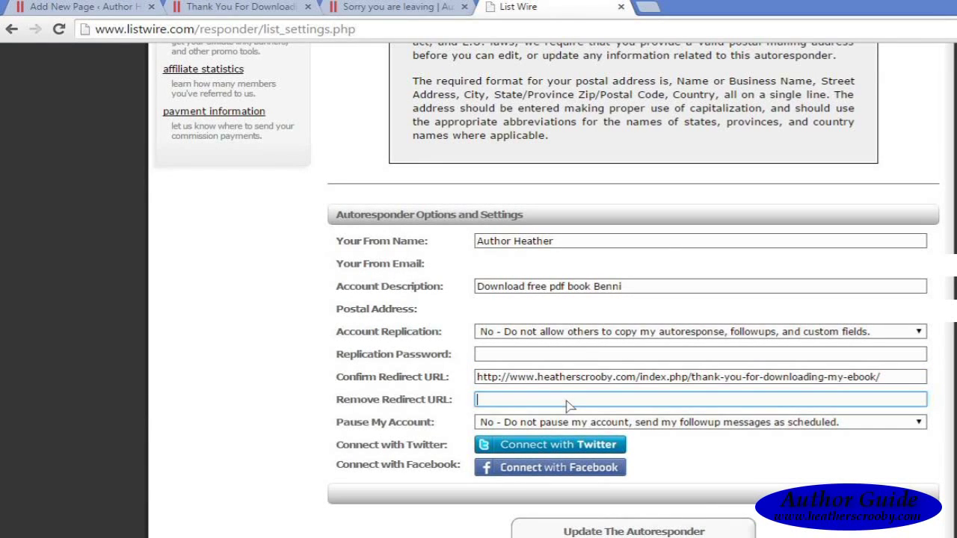
{"action": "key", "text": "ctrl+v"}
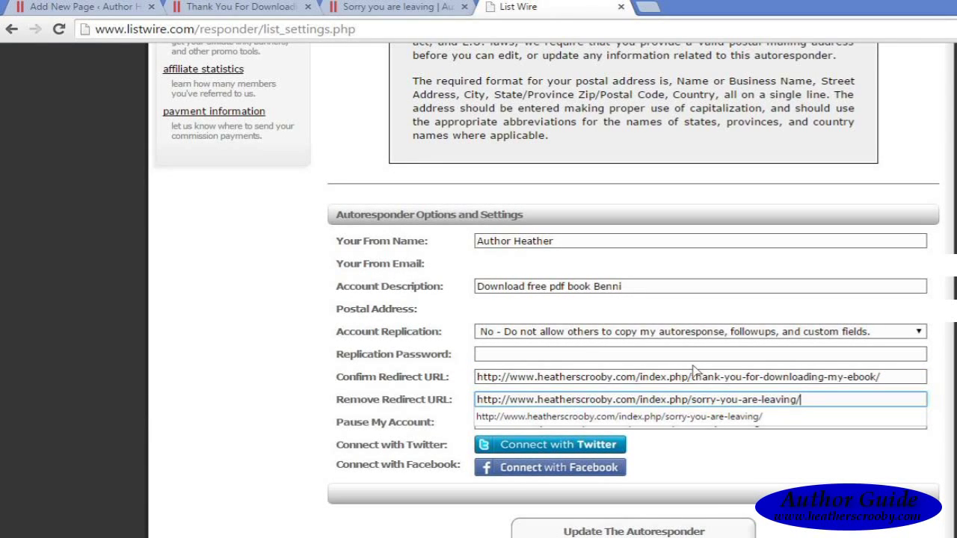
{"action": "left_click", "coordinate": [686, 358]}
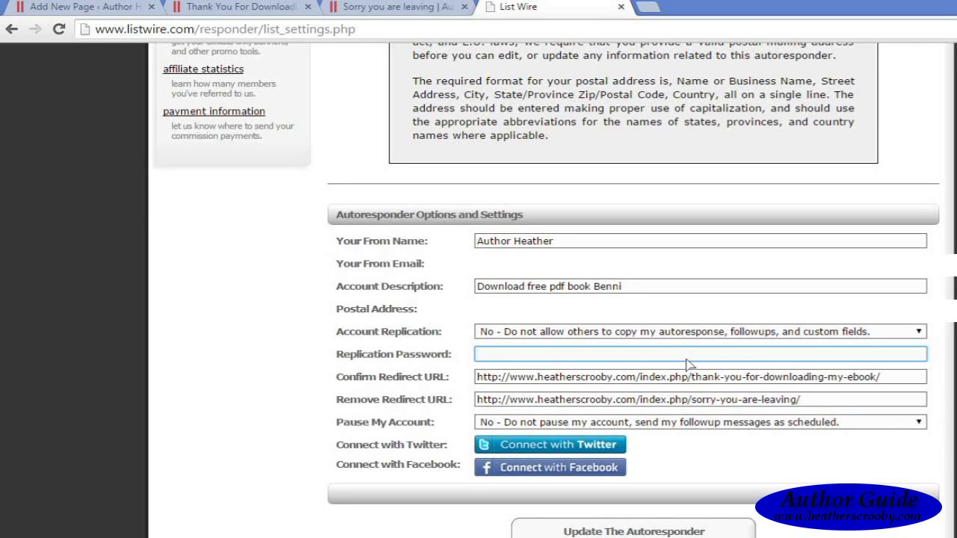
Step: Save the pdfbenni autoresponder settings and go to its subscription forms
{"action": "left_click", "coordinate": [658, 533]}
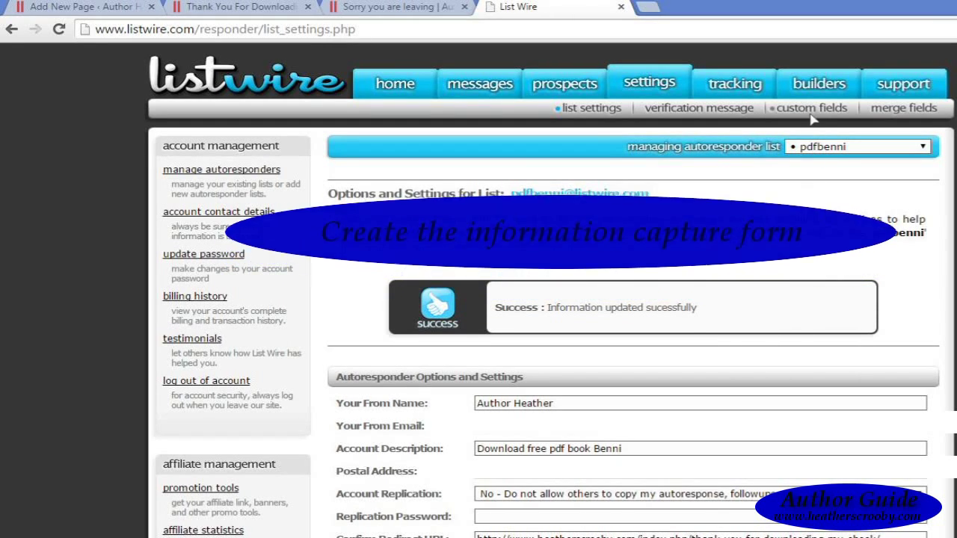
{"action": "mouse_move", "coordinate": [804, 94]}
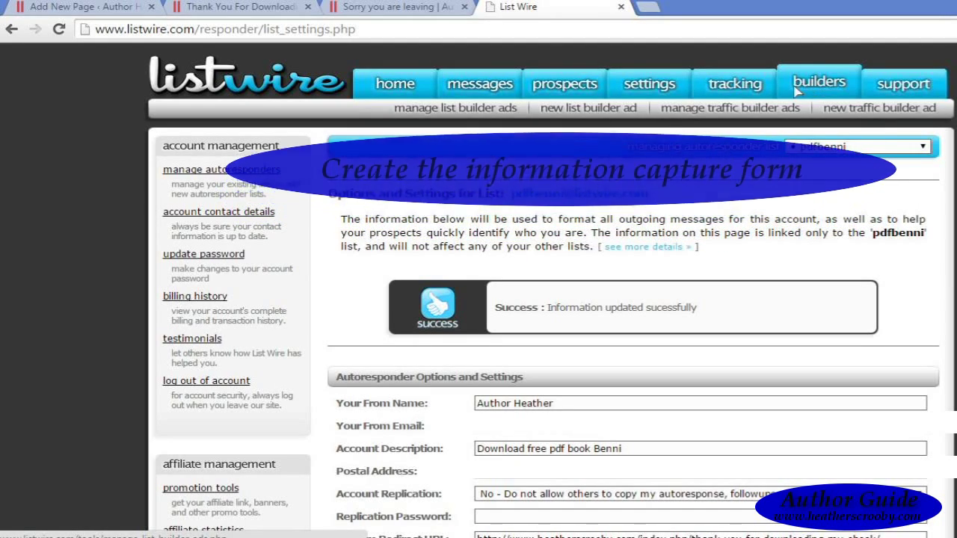
{"action": "mouse_move", "coordinate": [567, 86]}
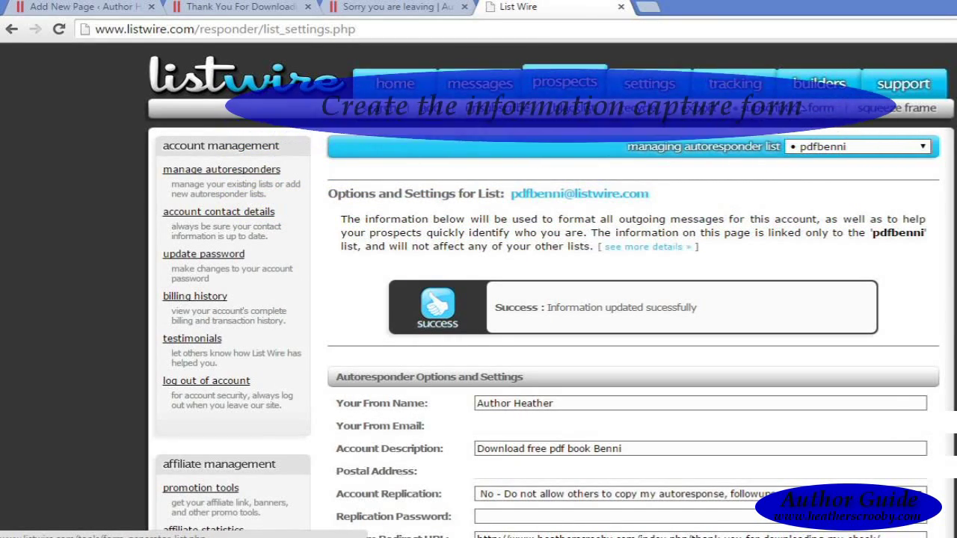
{"action": "left_click", "coordinate": [799, 111]}
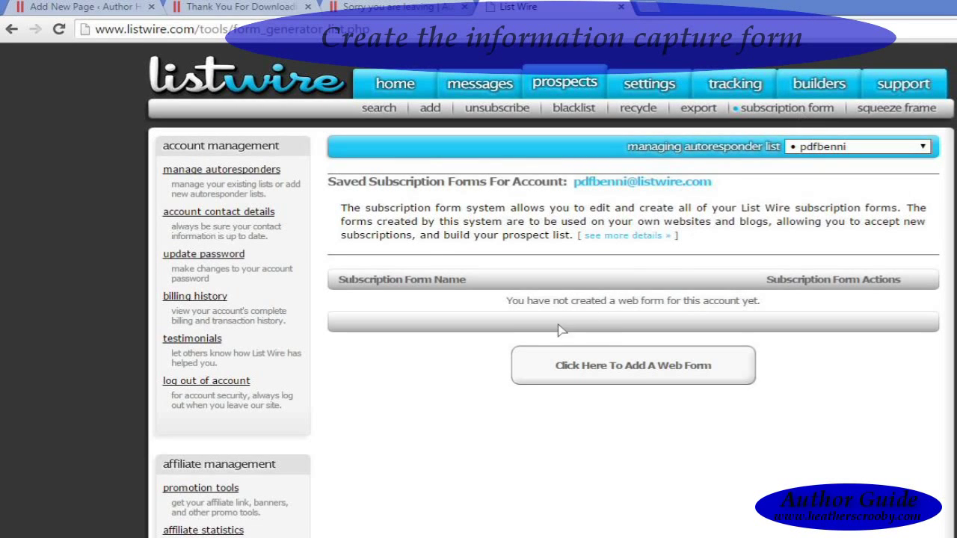
{"action": "left_click", "coordinate": [595, 370]}
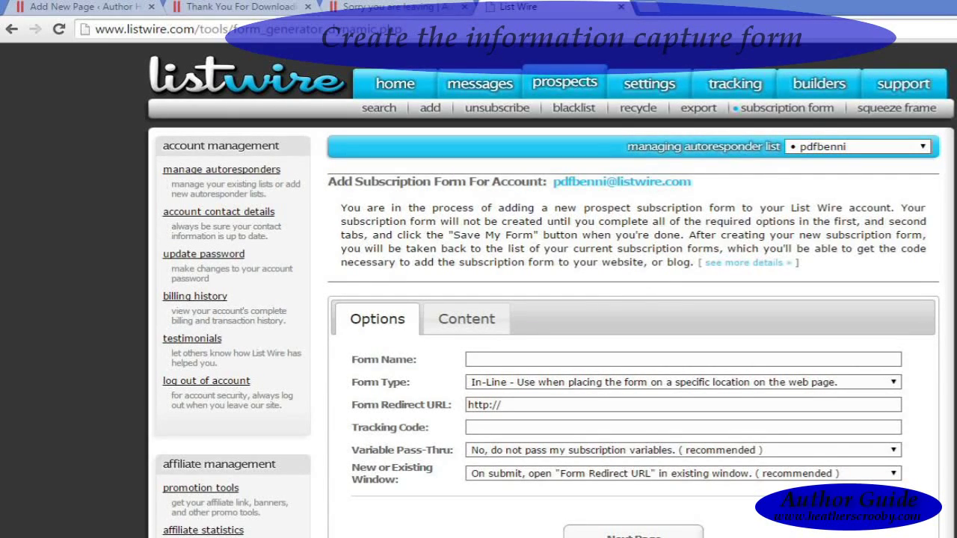
{"action": "scroll", "coordinate": [632, 299], "scroll_direction": "down", "scroll_amount": 3}
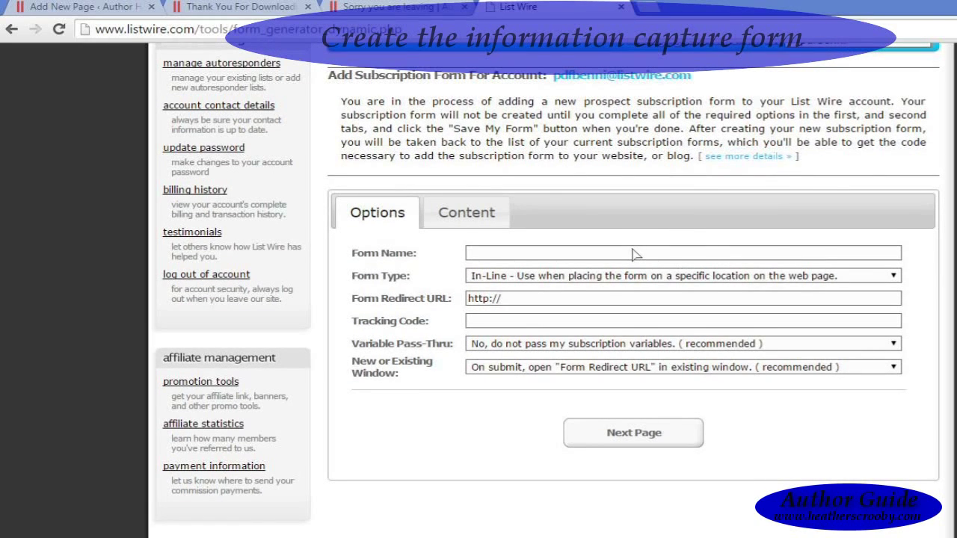
{"action": "left_click", "coordinate": [634, 255]}
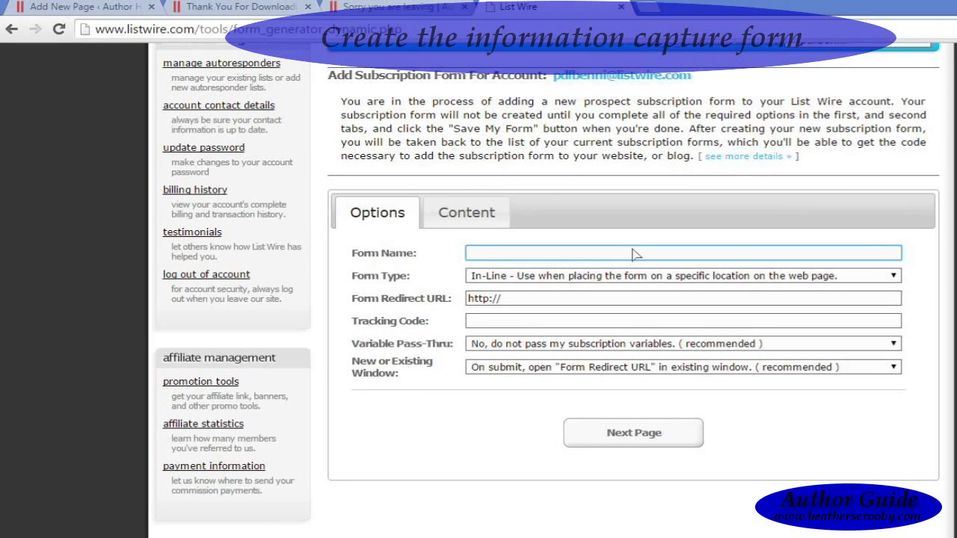
{"action": "type", "text": "Free Benni PDF"}
{"action": "key", "text": "Tab"}
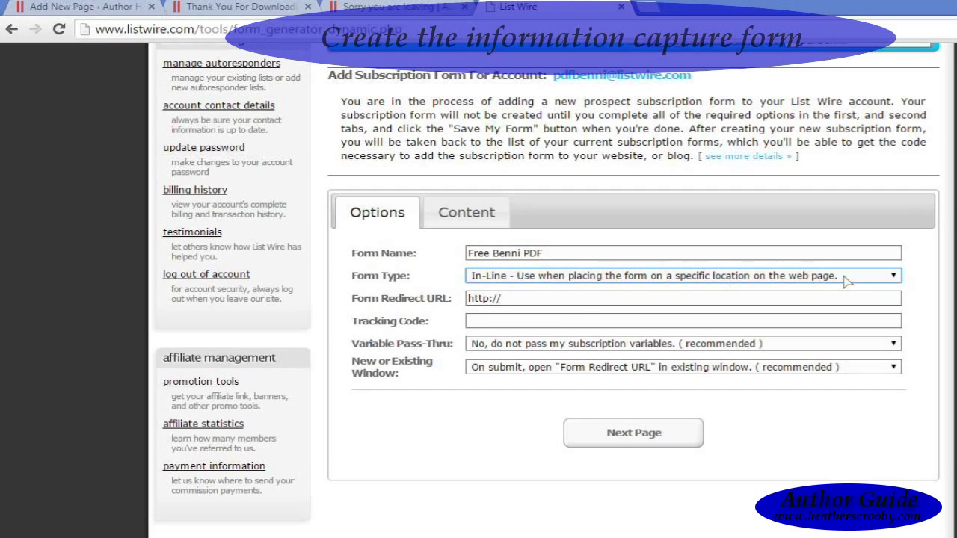
{"action": "left_click", "coordinate": [890, 279]}
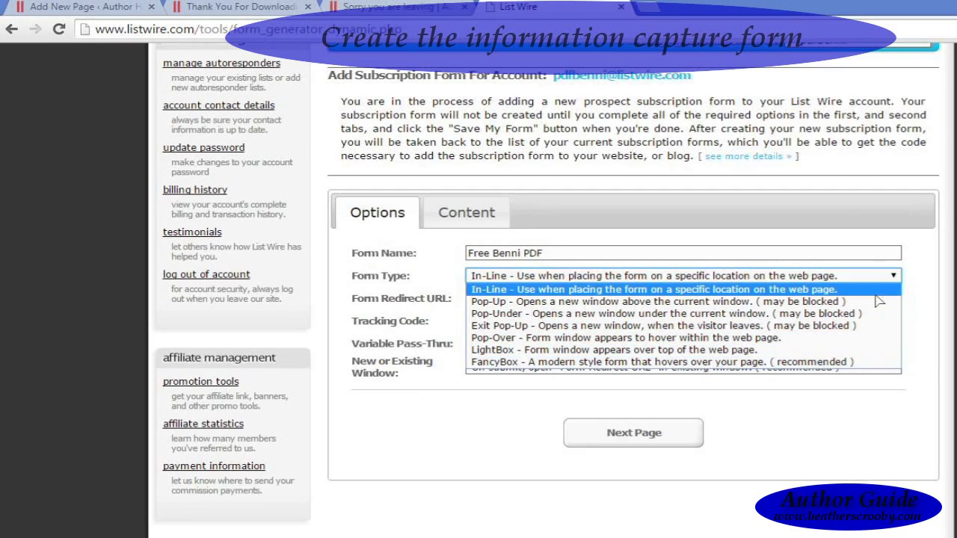
{"action": "left_click", "coordinate": [896, 278]}
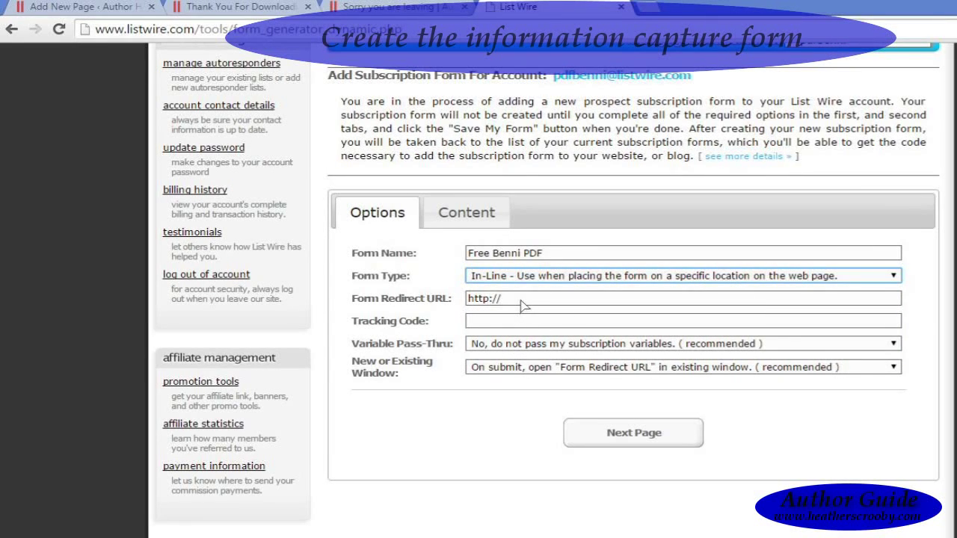
{"action": "left_click_drag", "start_coordinate": [522, 304], "coordinate": [456, 295]}
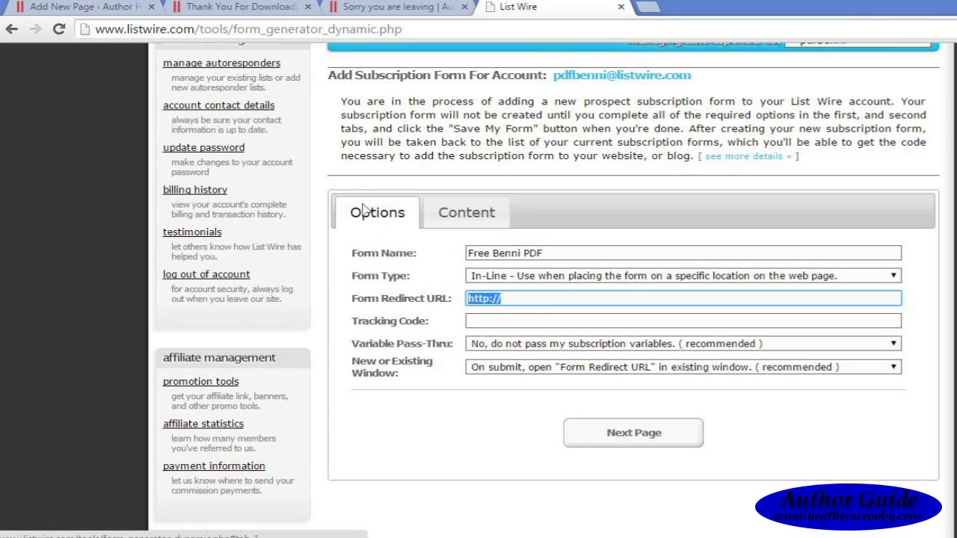
Step: Redirect the form to the thank-you page in the existing window, then continue to its content
{"action": "left_click", "coordinate": [266, 10]}
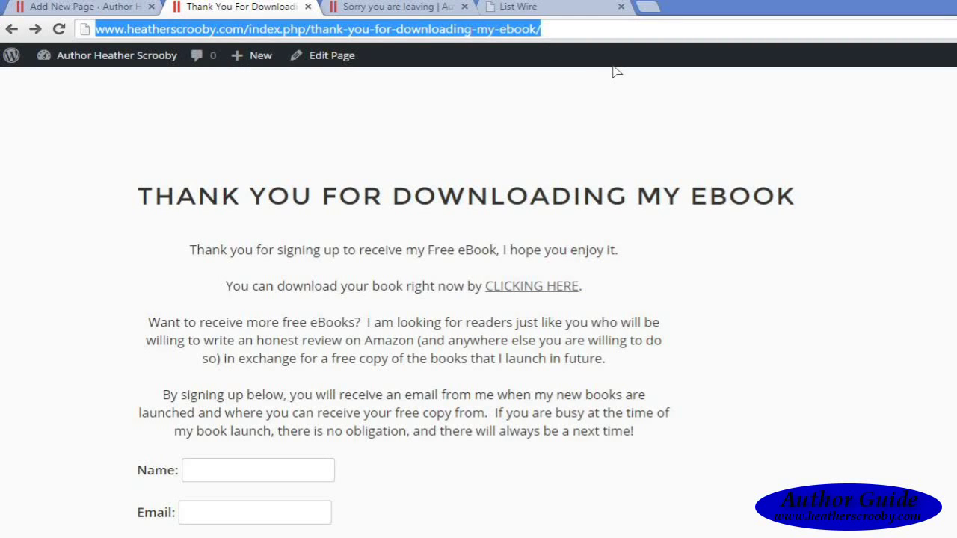
{"action": "left_click", "coordinate": [550, 11]}
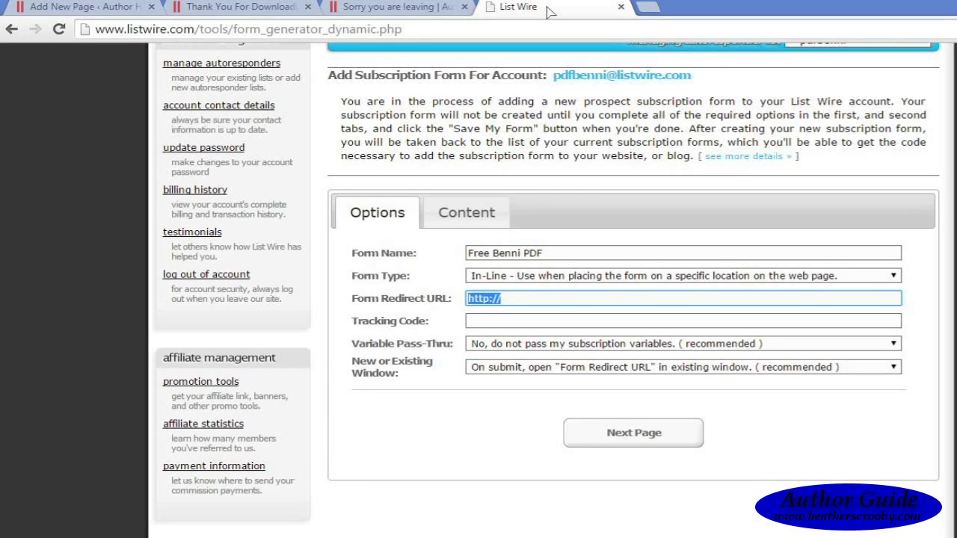
{"action": "type", "text": "http://www.heatherscrooby.com/index.php/thank-you-for-downloading-my-ebook/"}
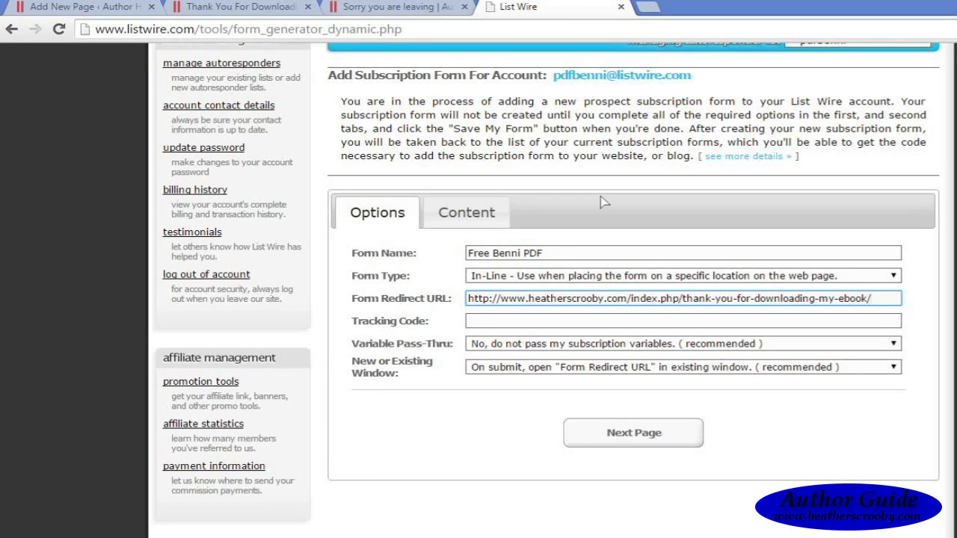
{"action": "left_click", "coordinate": [544, 324]}
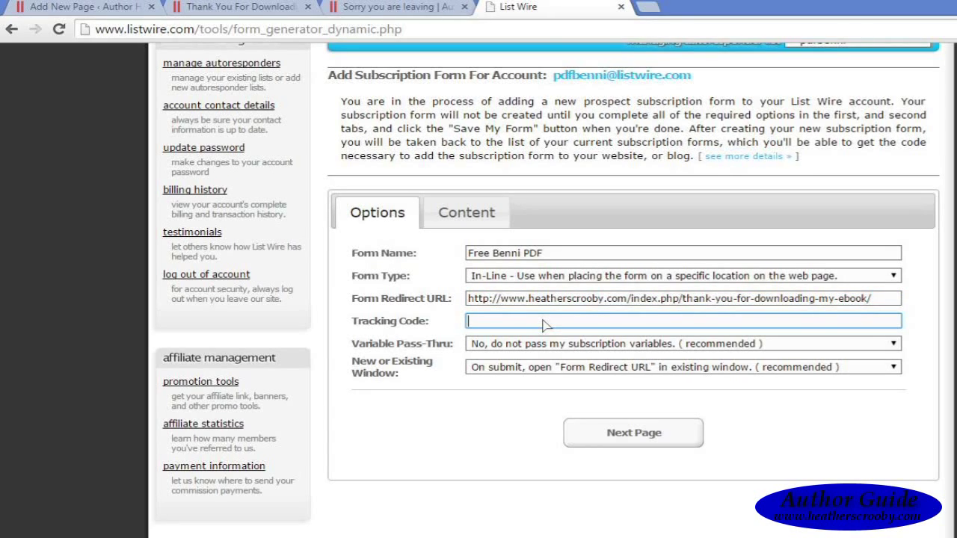
{"action": "mouse_move", "coordinate": [389, 322]}
{"action": "mouse_move", "coordinate": [434, 342]}
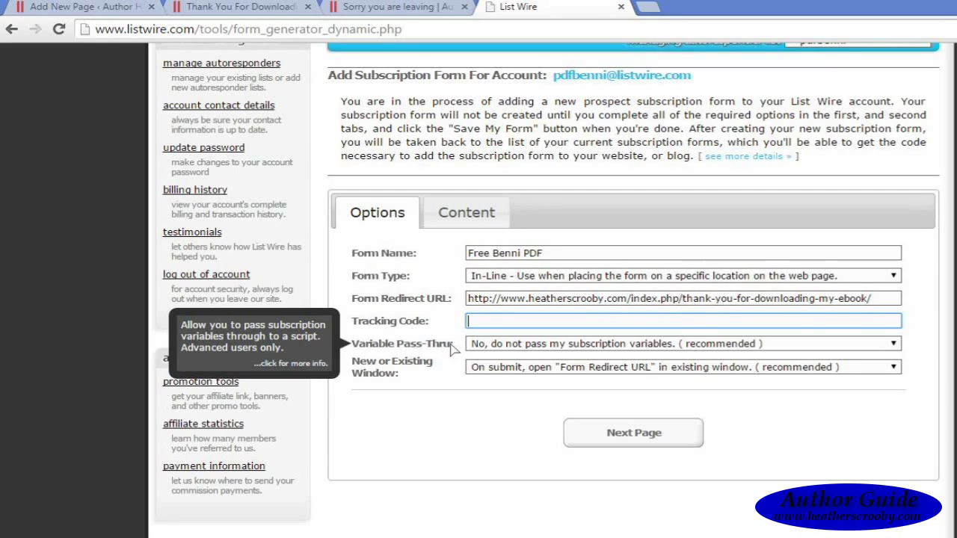
{"action": "mouse_move", "coordinate": [414, 372]}
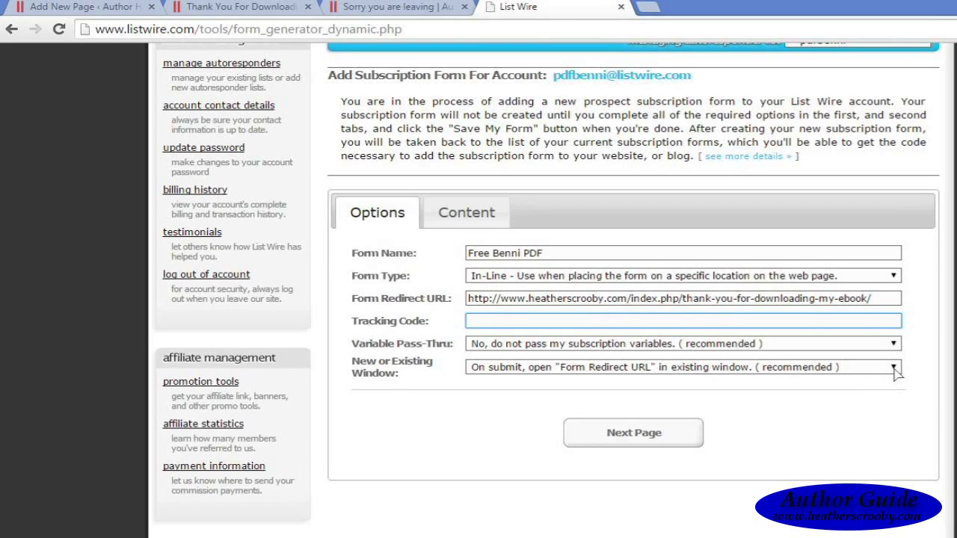
{"action": "left_click", "coordinate": [895, 369]}
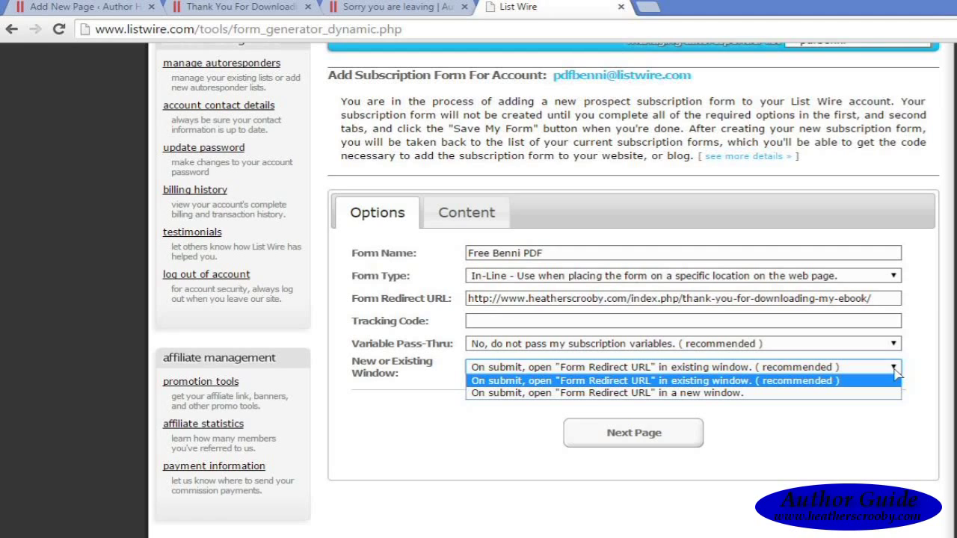
{"action": "left_click", "coordinate": [895, 369]}
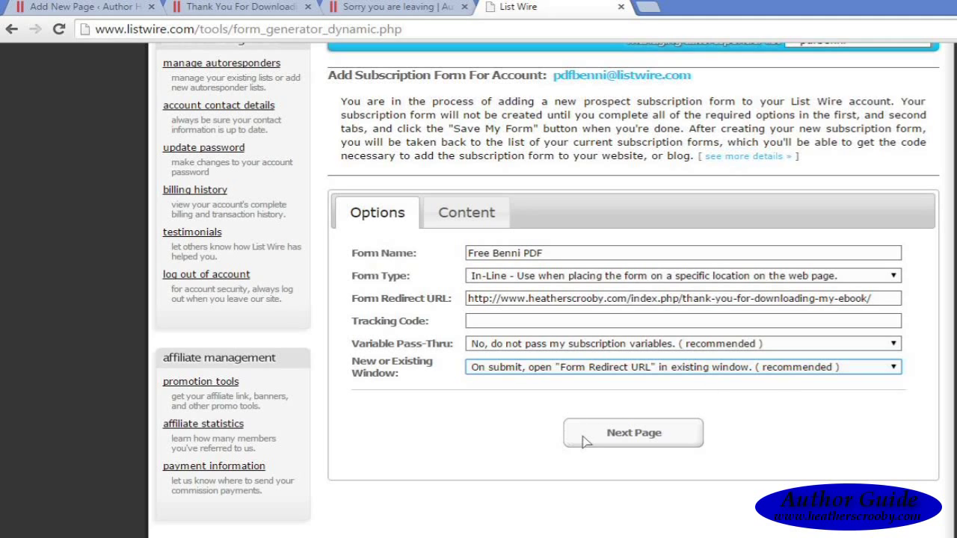
{"action": "left_click", "coordinate": [614, 438]}
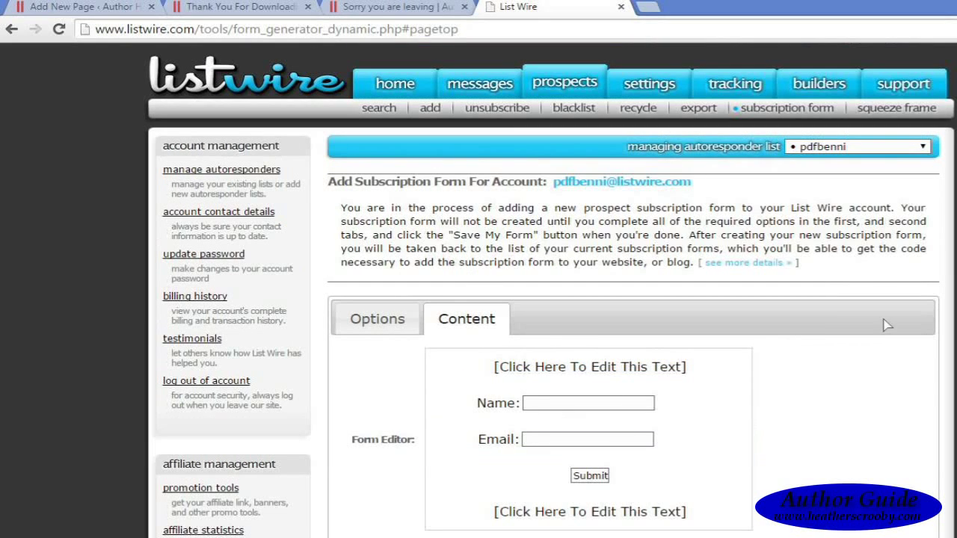
Step: Save the centred heading 'Download Benni in PDF' on the form, then open the bottom text editor
{"action": "scroll", "coordinate": [550, 290], "scroll_direction": "down", "scroll_amount": 2}
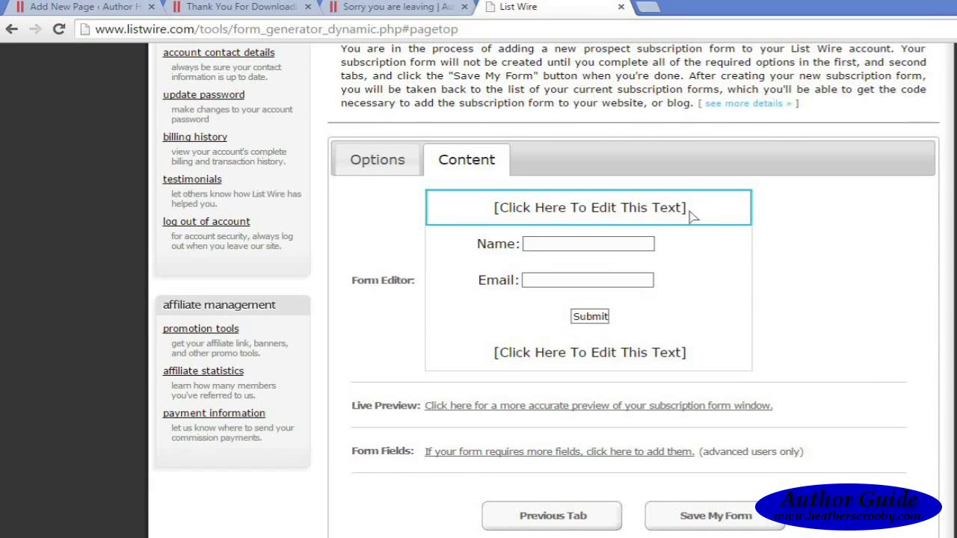
{"action": "left_click", "coordinate": [632, 209]}
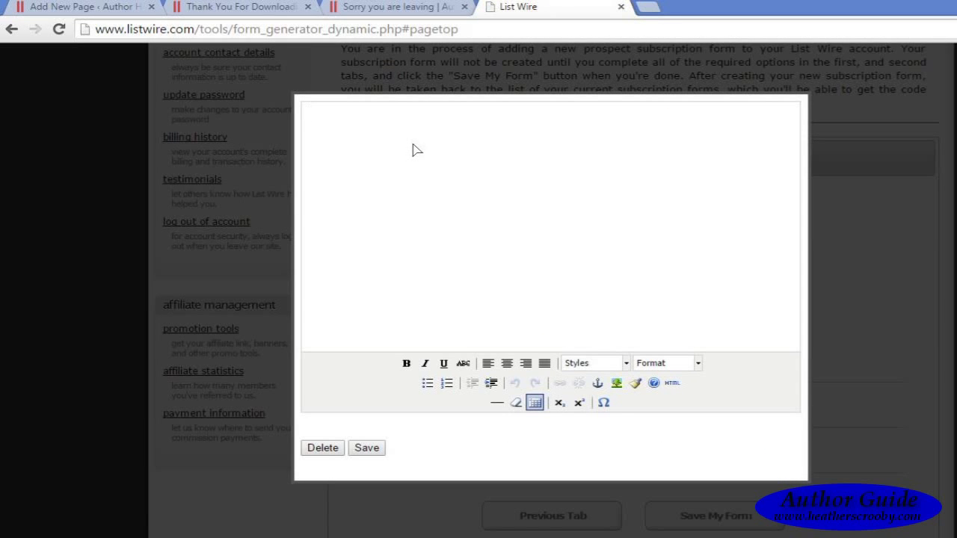
{"action": "left_click", "coordinate": [508, 365]}
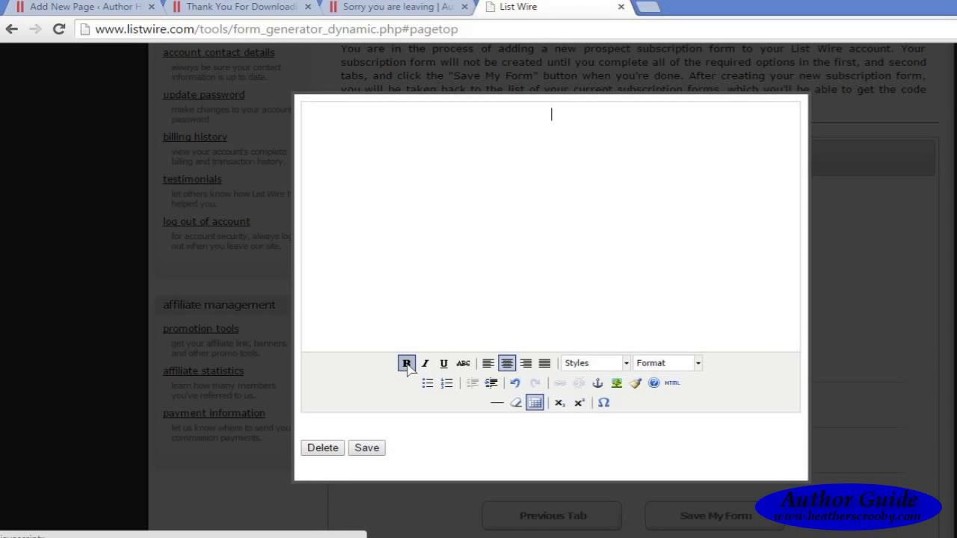
{"action": "type", "text": "B"}
{"action": "key", "text": "BackSpace"}
{"action": "type", "text": "Download m"}
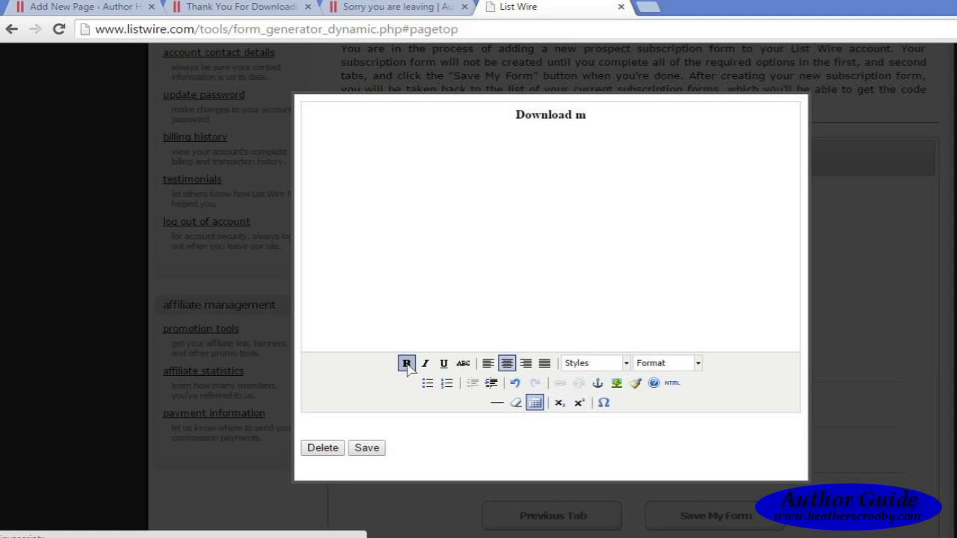
{"action": "key", "text": "BackSpace"}
{"action": "type", "text": "Bee"}
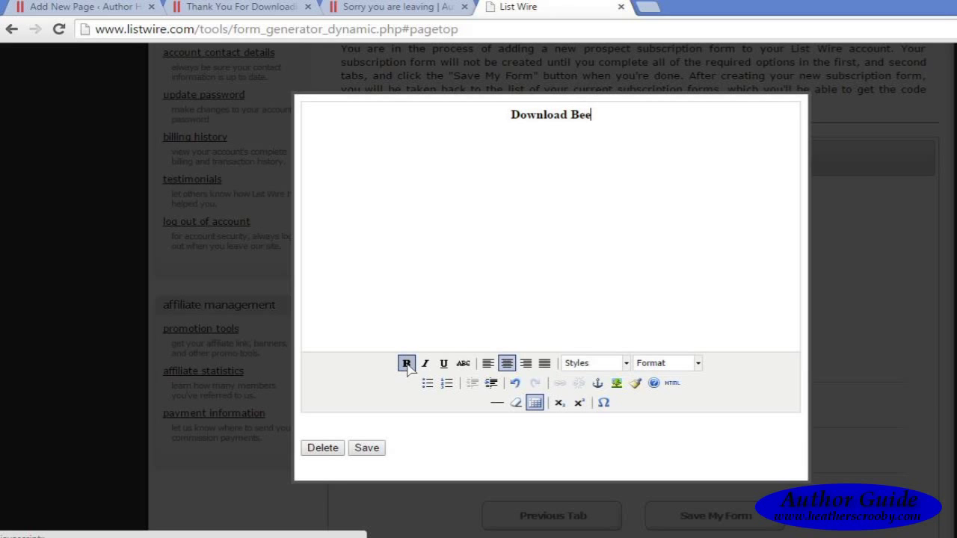
{"action": "key", "text": "BackSpace"}
{"action": "type", "text": "nni in "}
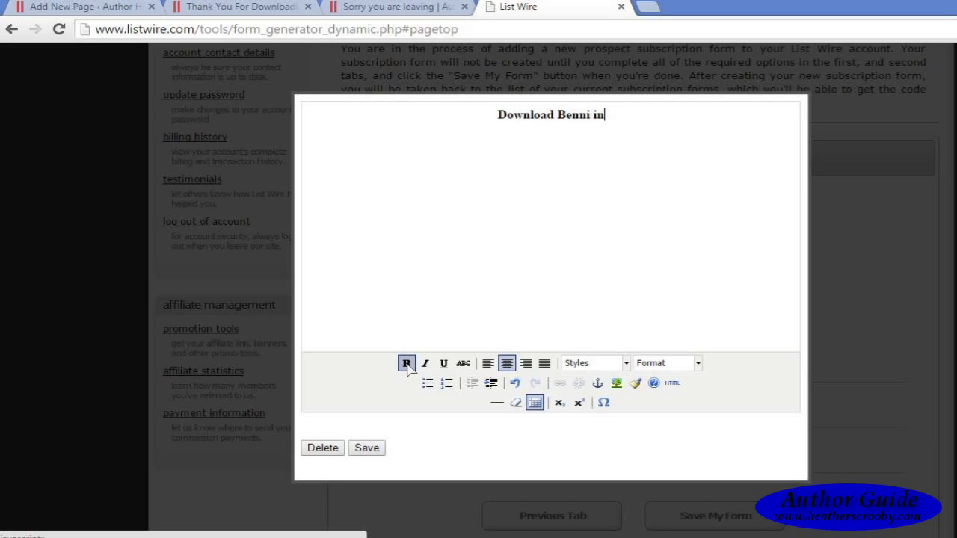
{"action": "type", "text": "PDF"}
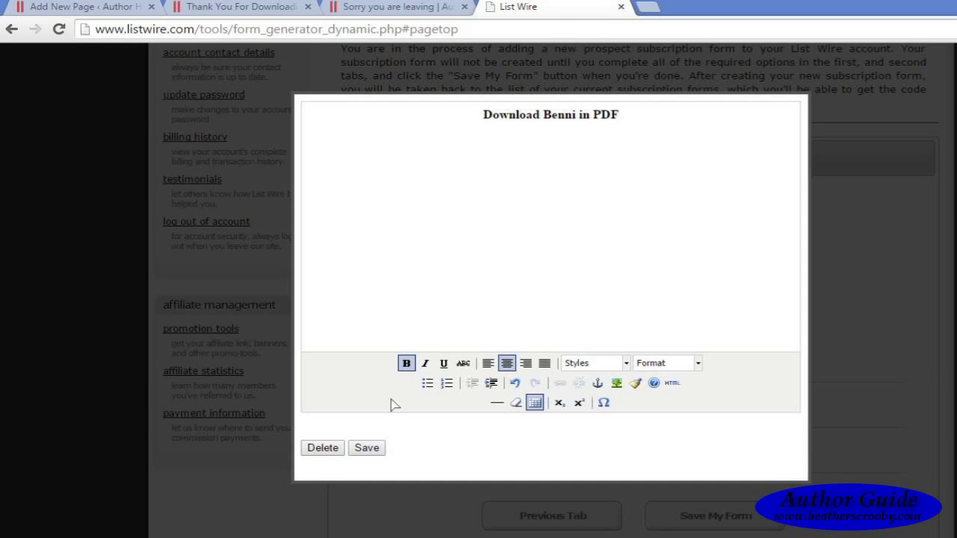
{"action": "left_click", "coordinate": [366, 449]}
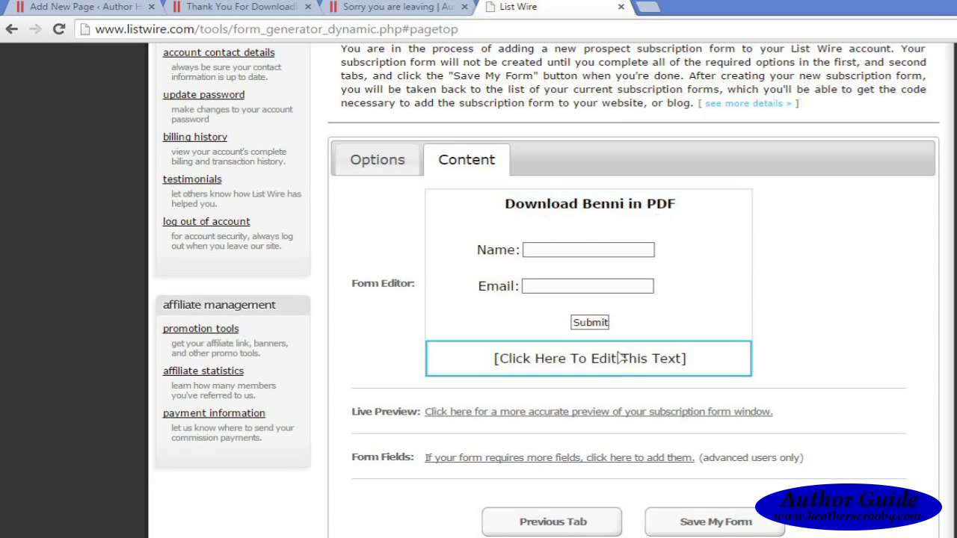
{"action": "left_click", "coordinate": [596, 361]}
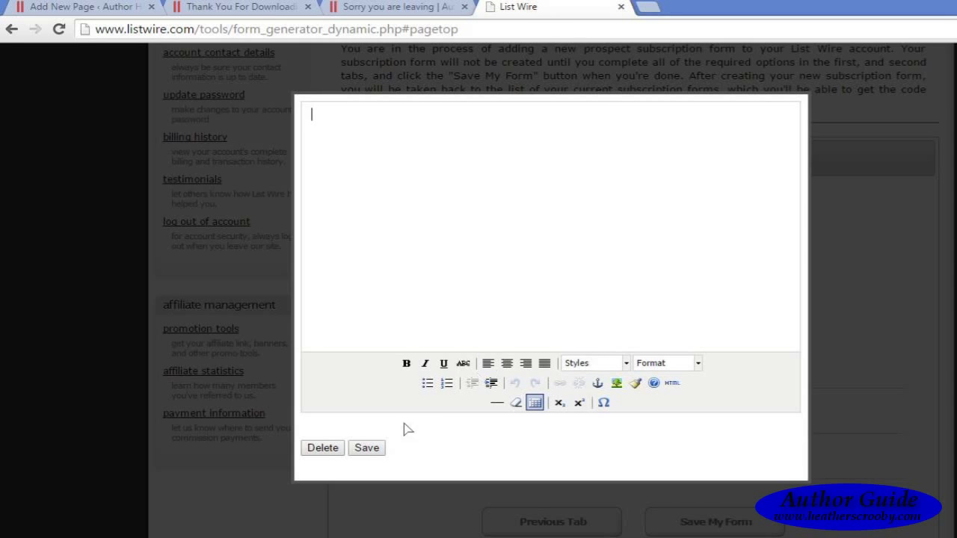
Step: Save the footer text empty, view the advanced fields editor, and save the Free Benni PDF form
{"action": "left_click", "coordinate": [371, 449]}
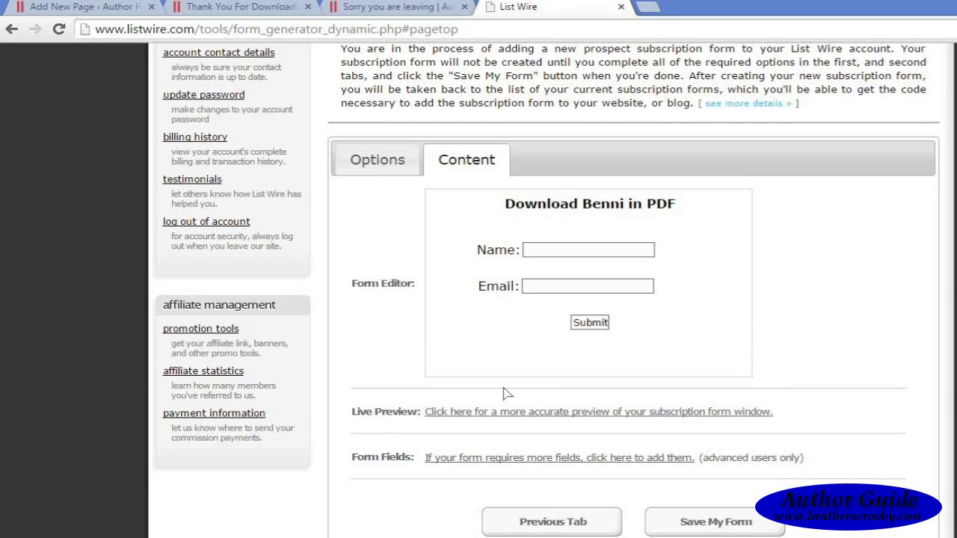
{"action": "scroll", "coordinate": [546, 291], "scroll_direction": "down", "scroll_amount": 2}
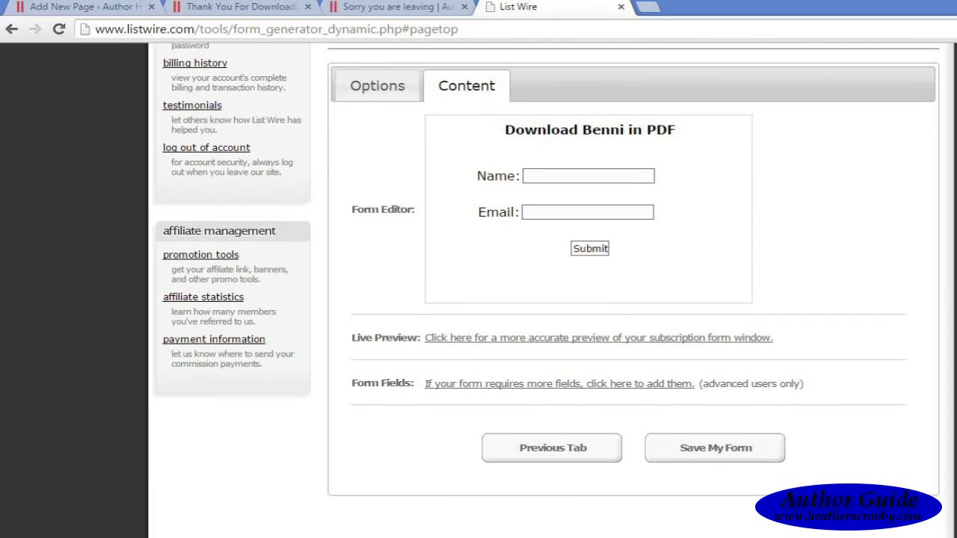
{"action": "left_click", "coordinate": [511, 372]}
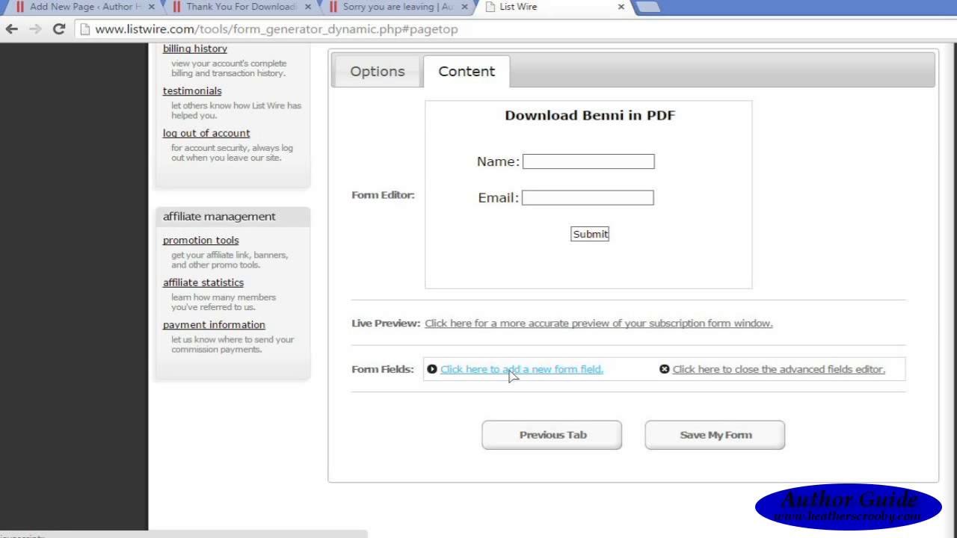
{"action": "left_click", "coordinate": [511, 372]}
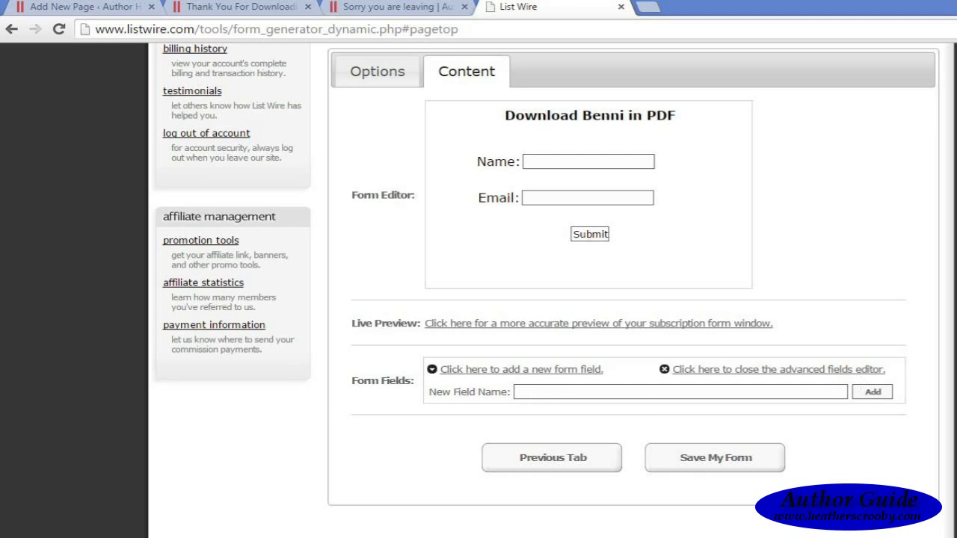
{"action": "scroll", "coordinate": [546, 292], "scroll_direction": "up", "scroll_amount": 1}
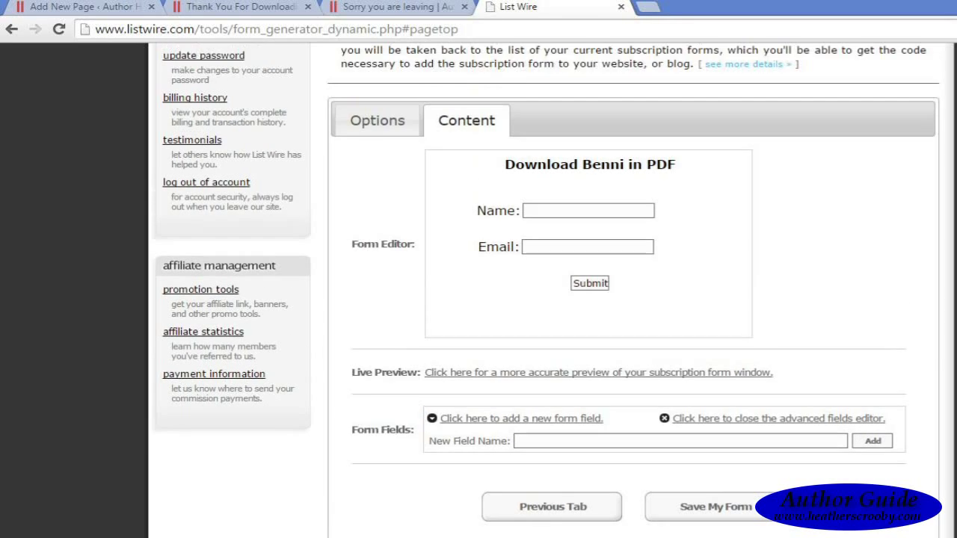
{"action": "scroll", "coordinate": [546, 292], "scroll_direction": "down", "scroll_amount": 1}
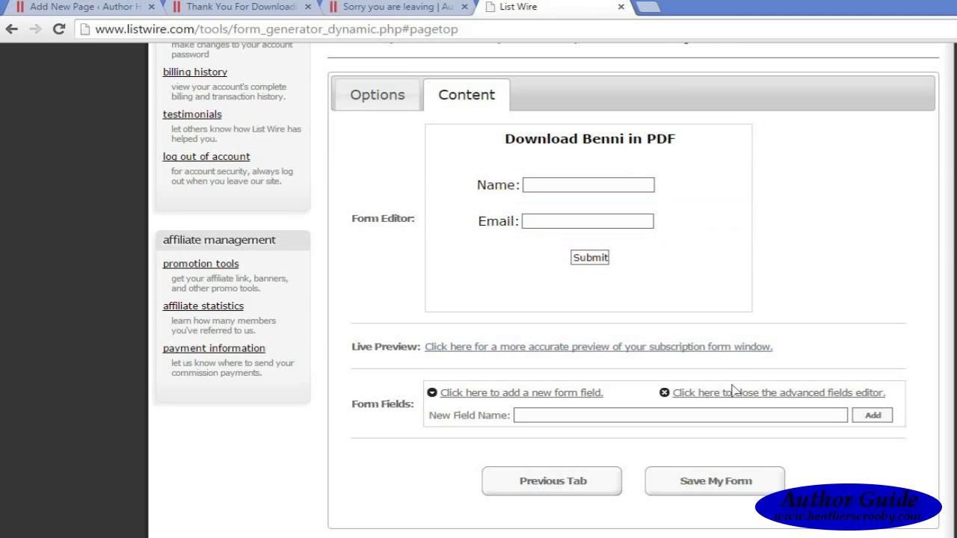
{"action": "left_click", "coordinate": [743, 485]}
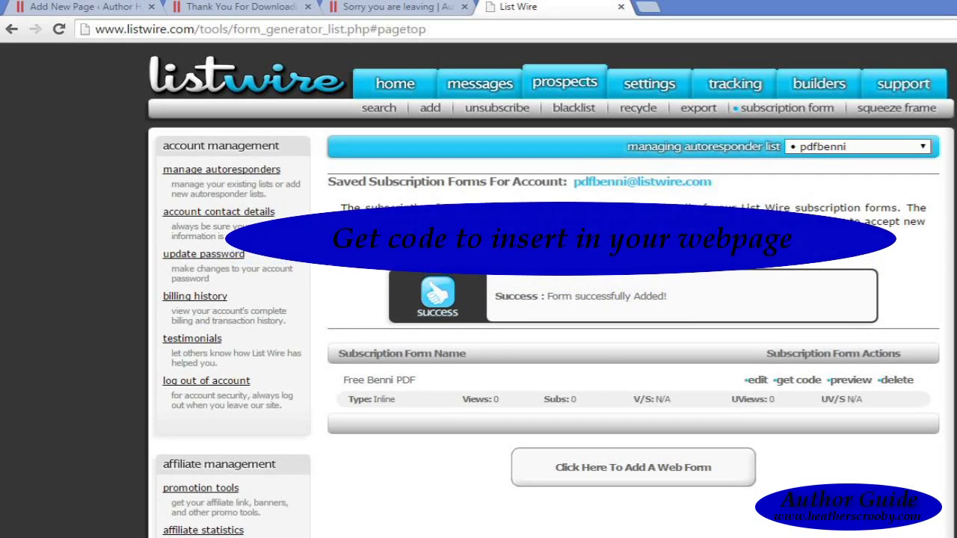
{"action": "scroll", "coordinate": [551, 299], "scroll_direction": "down", "scroll_amount": 1}
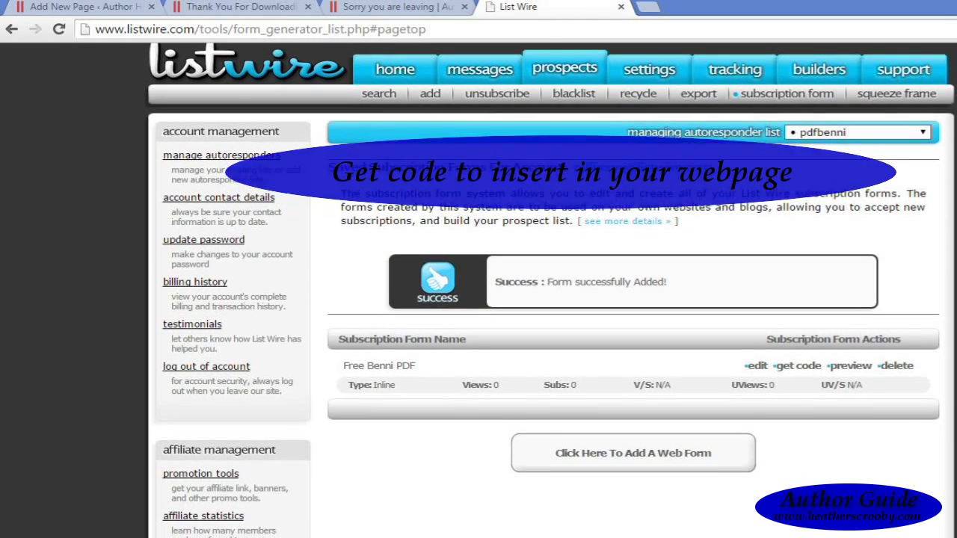
{"action": "left_click", "coordinate": [803, 366]}
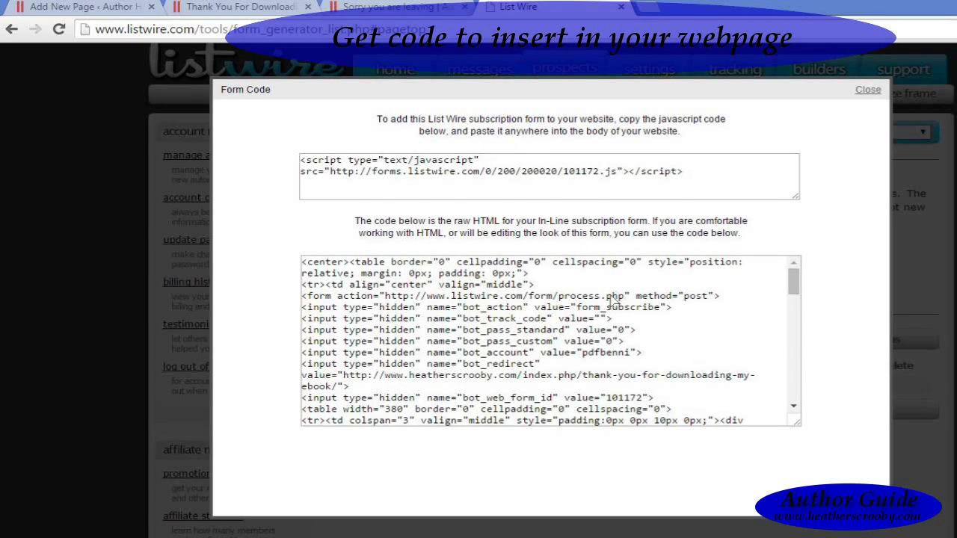
{"action": "left_click", "coordinate": [699, 178]}
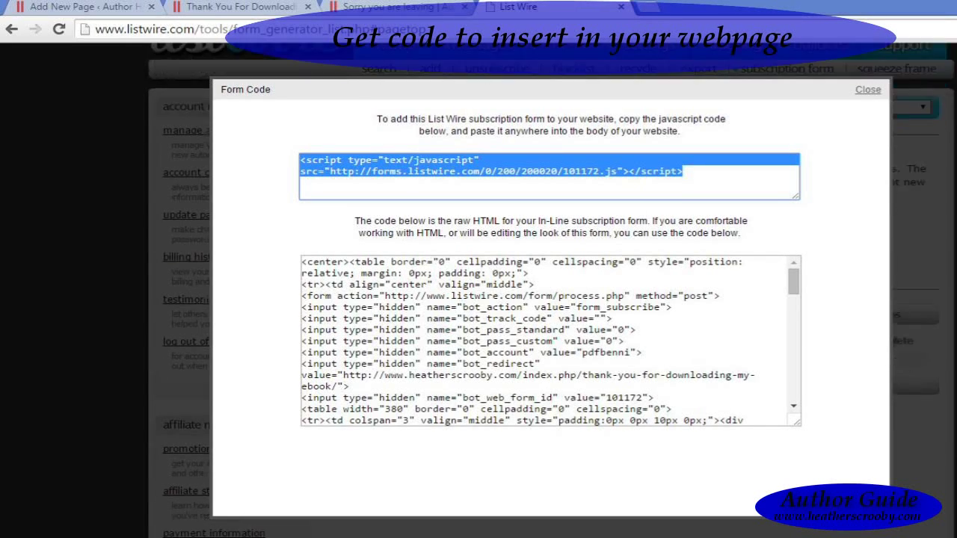
{"action": "left_click", "coordinate": [864, 93]}
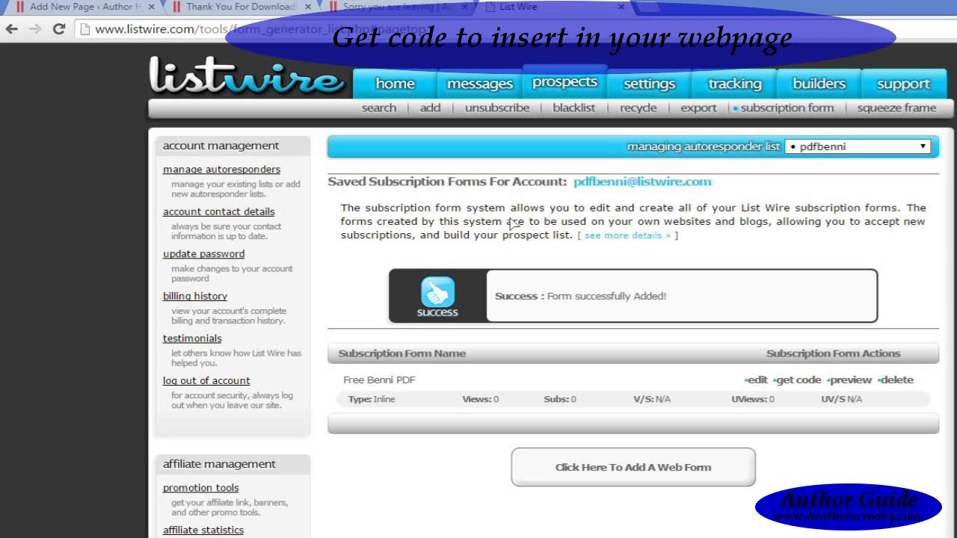
Step: Go to the WordPress page draft and look over its HTML source before returning to visual view
{"action": "left_click", "coordinate": [82, 8]}
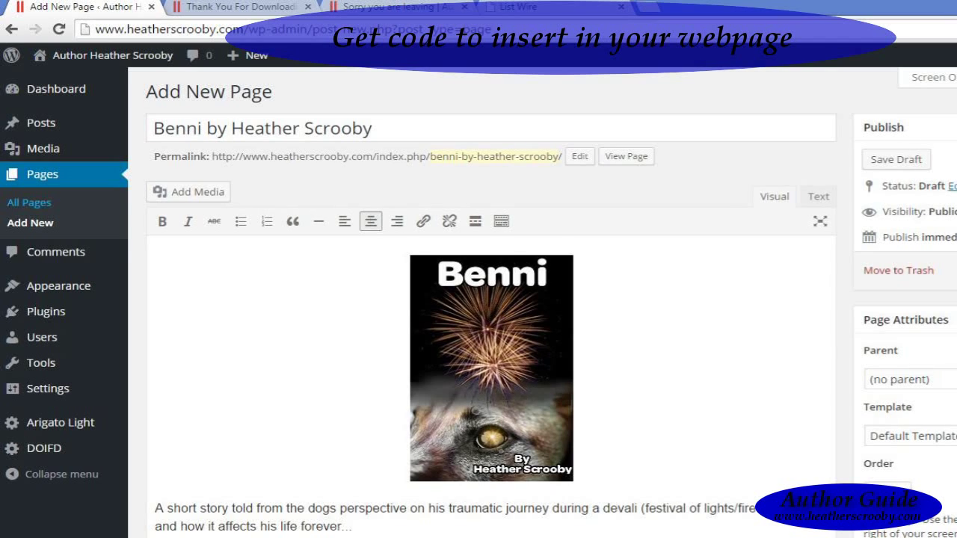
{"action": "scroll", "coordinate": [491, 359], "scroll_direction": "down", "scroll_amount": 1}
{"action": "scroll", "coordinate": [491, 359], "scroll_direction": "up", "scroll_amount": 1}
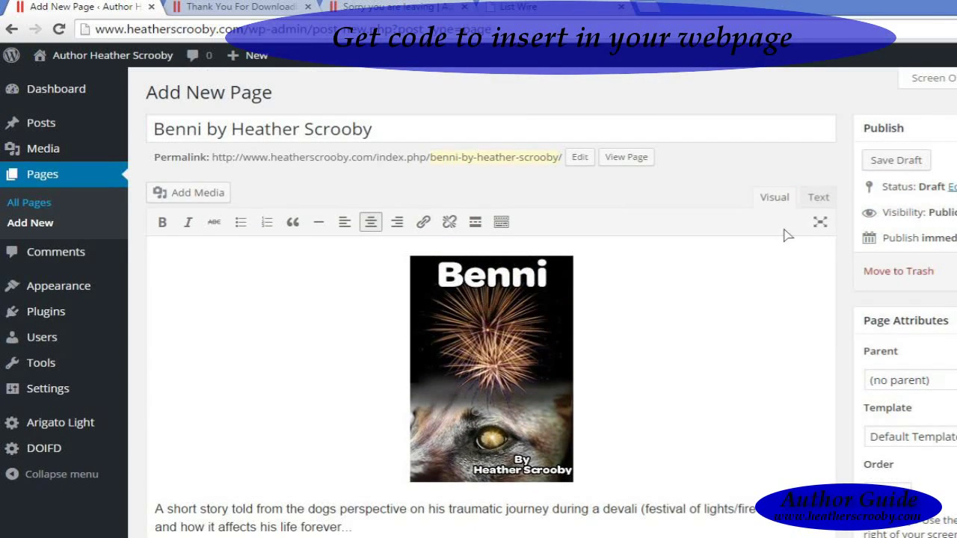
{"action": "left_click", "coordinate": [818, 197]}
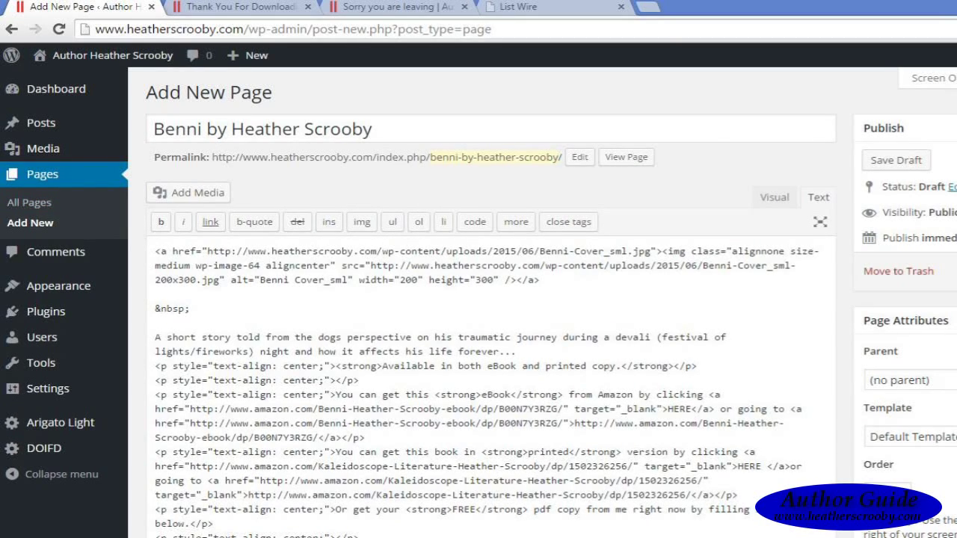
{"action": "scroll", "coordinate": [492, 359], "scroll_direction": "down", "scroll_amount": 1}
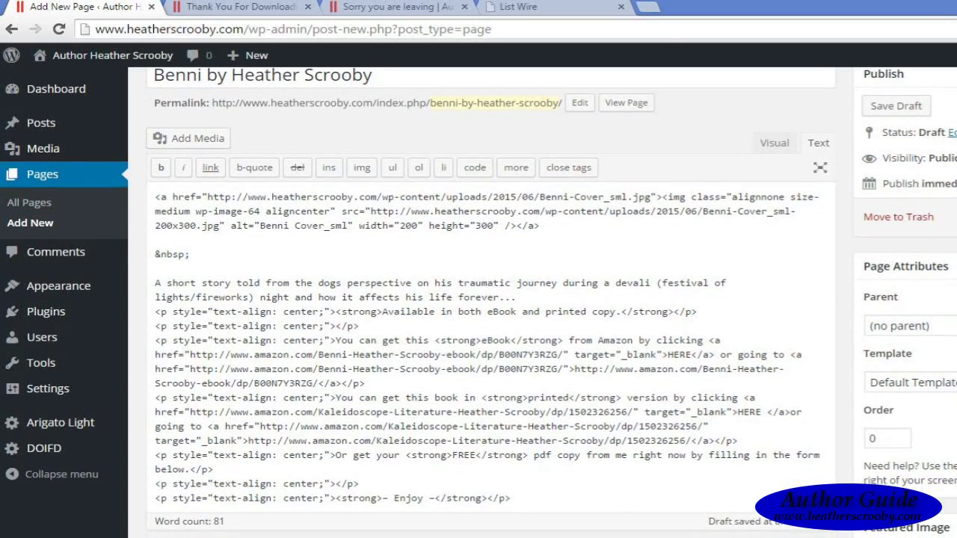
{"action": "left_click", "coordinate": [776, 146]}
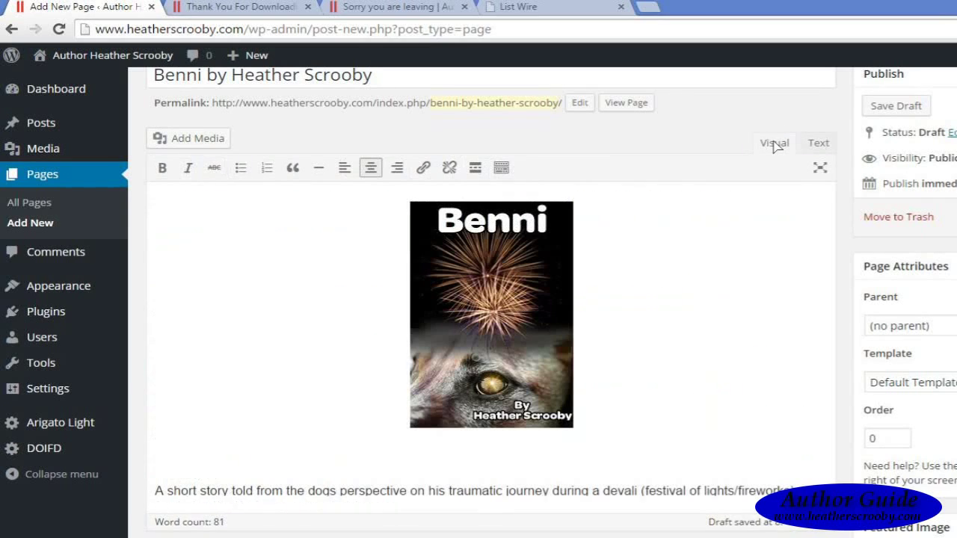
Step: Add an empty line after 'form below.' and place the cursor in its centred paragraph in HTML
{"action": "scroll", "coordinate": [492, 337], "scroll_direction": "down", "scroll_amount": 4}
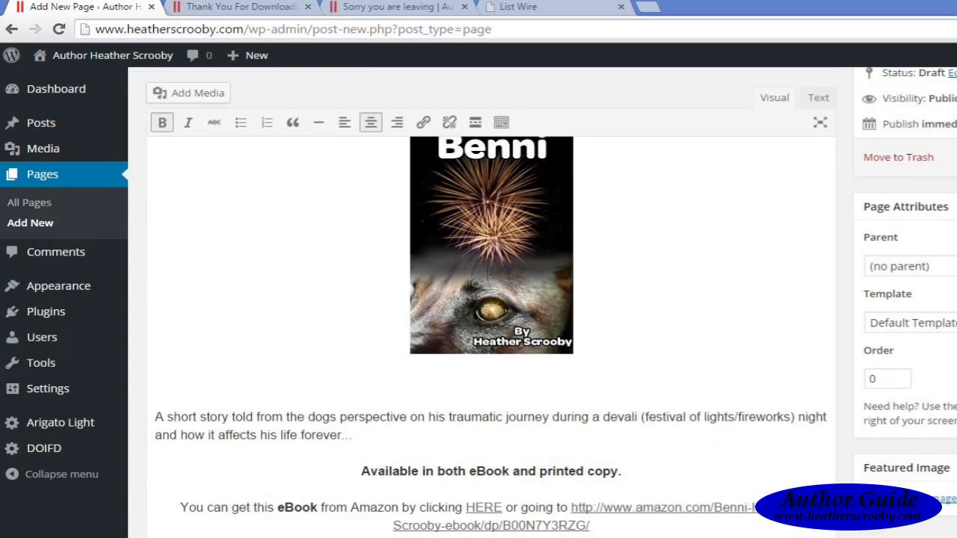
{"action": "scroll", "coordinate": [491, 337], "scroll_direction": "down", "scroll_amount": 1}
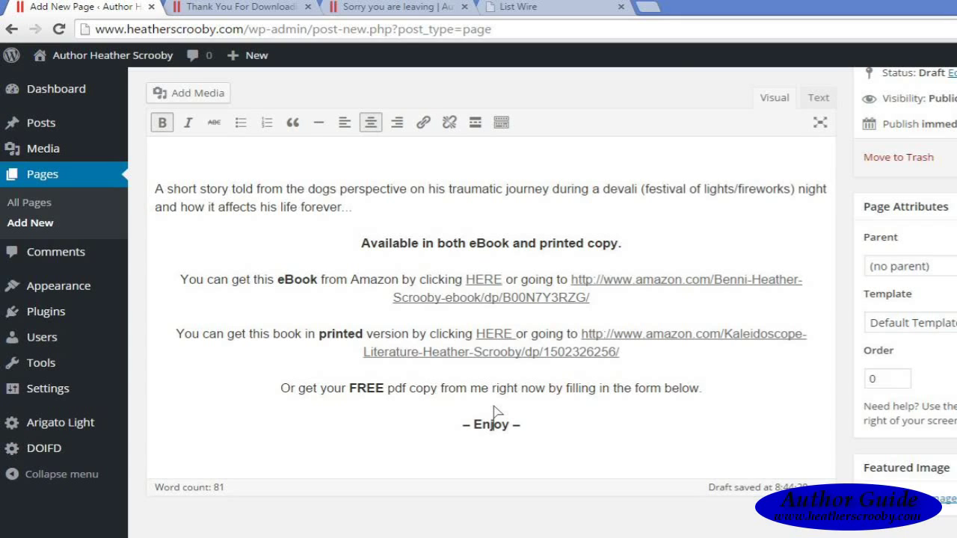
{"action": "left_click", "coordinate": [714, 395]}
{"action": "key", "text": "Return"}
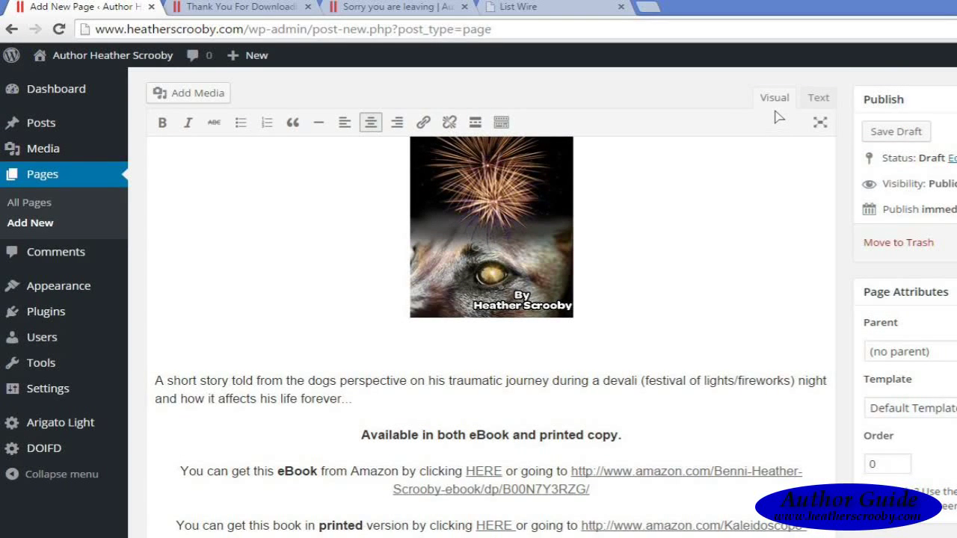
{"action": "left_click", "coordinate": [819, 98]}
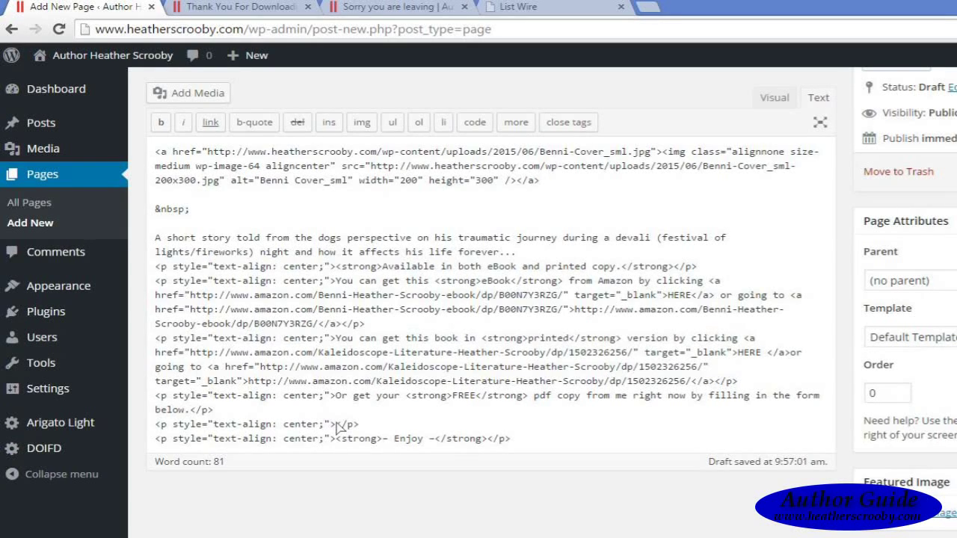
{"action": "left_click", "coordinate": [336, 424]}
Step: Copy the Free Benni PDF form's javascript embed code from ListWire and return to WordPress
{"action": "left_click", "coordinate": [551, 12]}
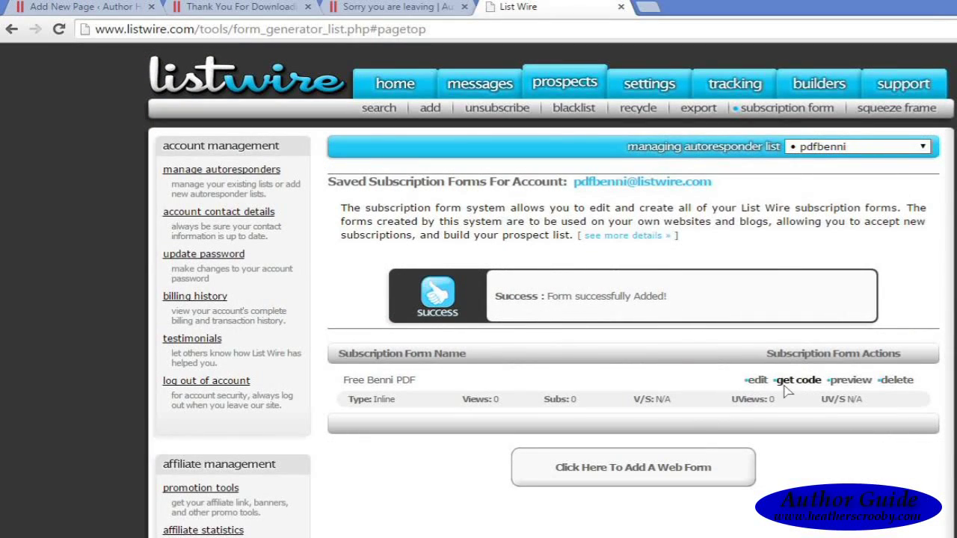
{"action": "left_click", "coordinate": [795, 380]}
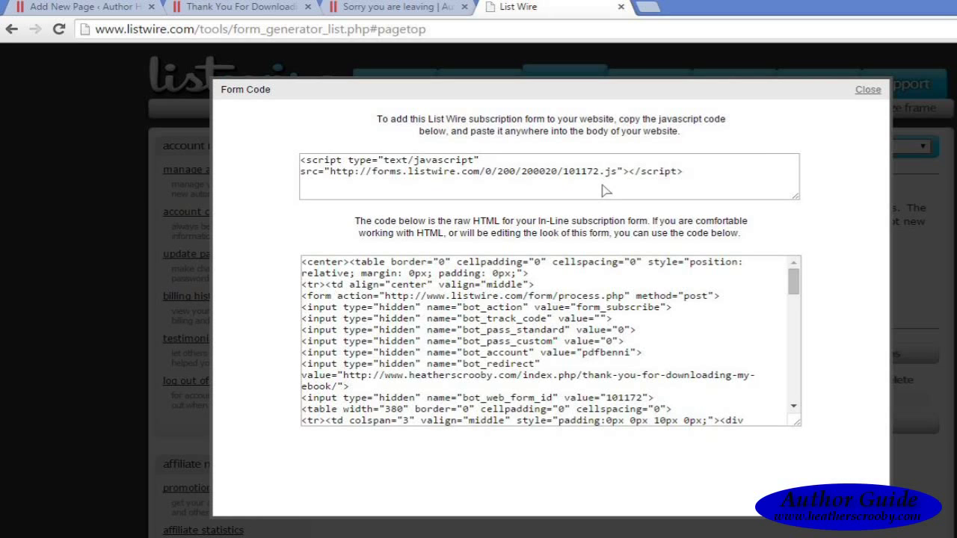
{"action": "left_click", "coordinate": [696, 179]}
{"action": "key", "text": "ctrl+c"}
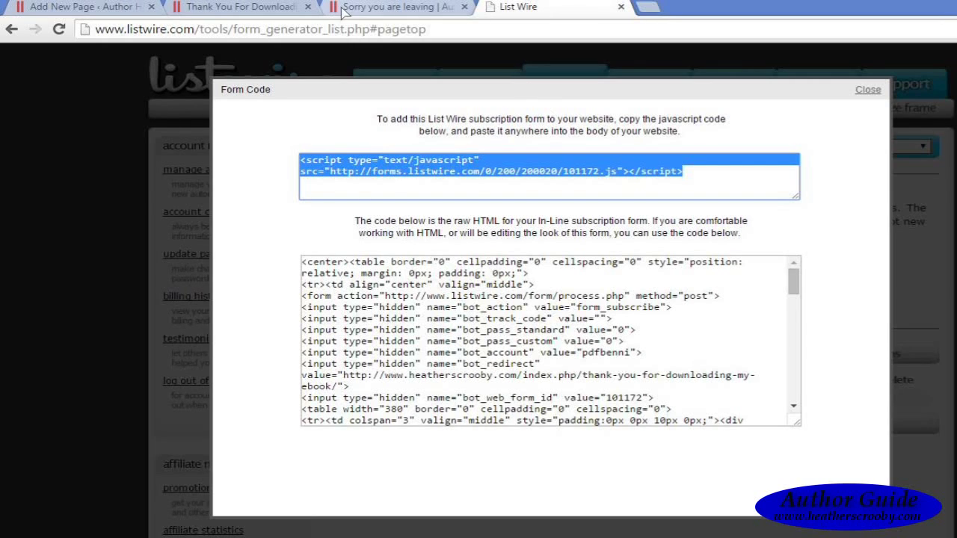
{"action": "left_click", "coordinate": [125, 13]}
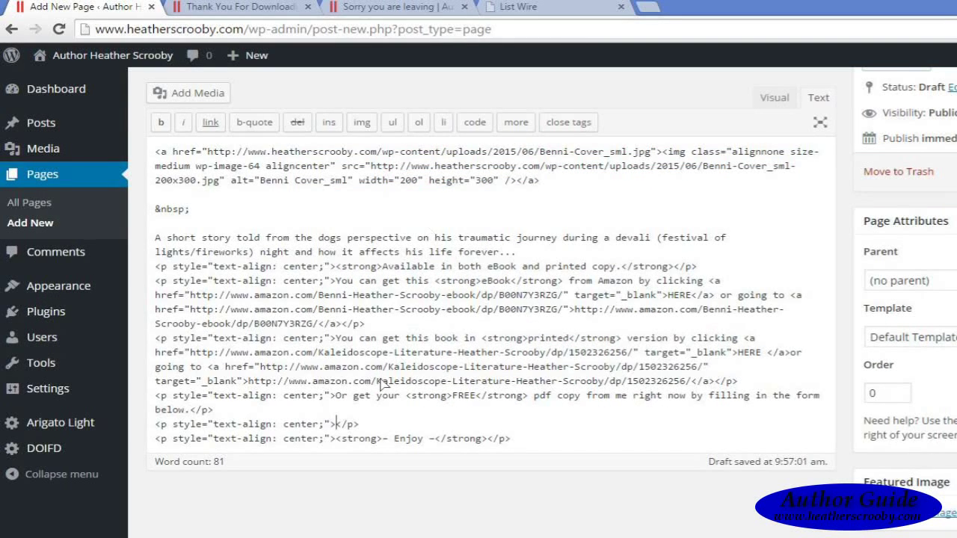
Step: Paste the ListWire form script into the empty paragraph, publish the Benni page and view it live
{"action": "key", "text": "ctrl+v"}
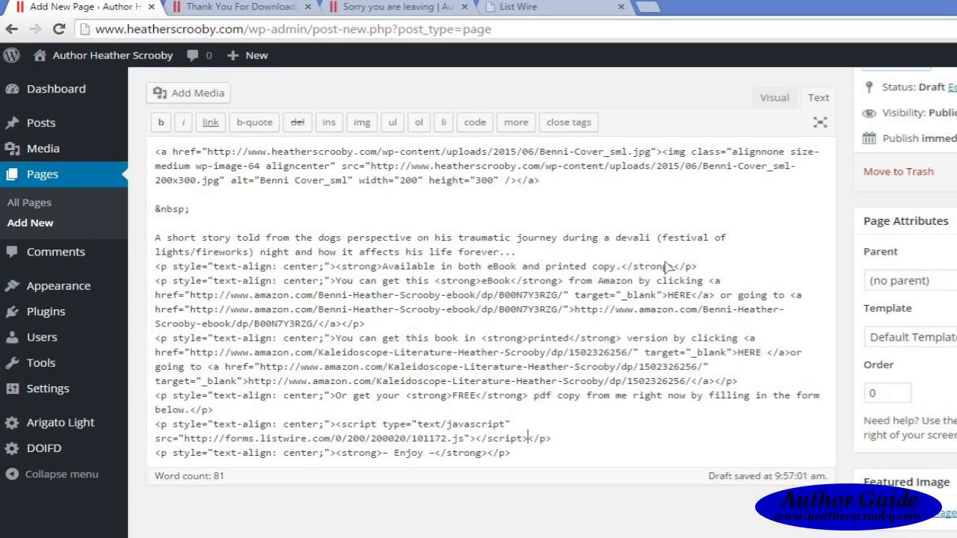
{"action": "left_click", "coordinate": [774, 98]}
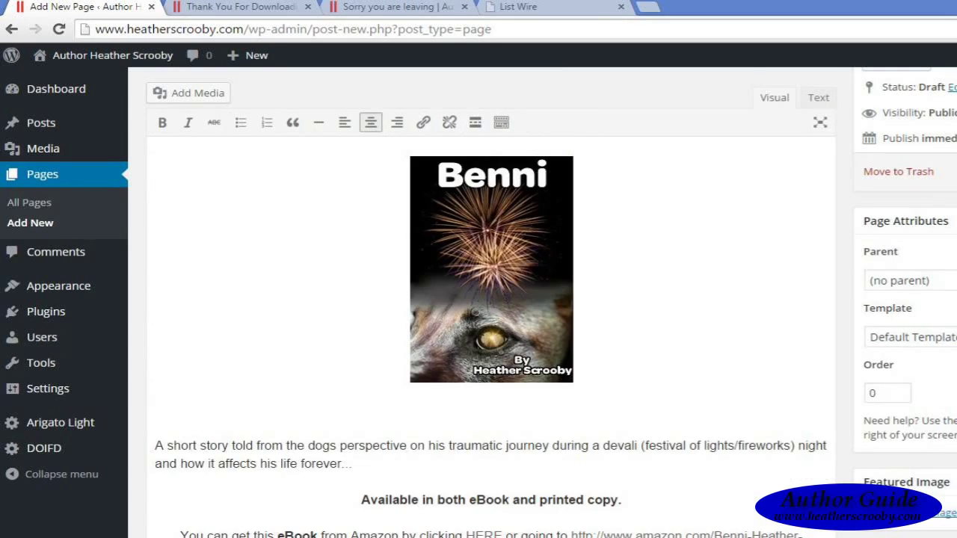
{"action": "scroll", "coordinate": [491, 337], "scroll_direction": "down", "scroll_amount": 5}
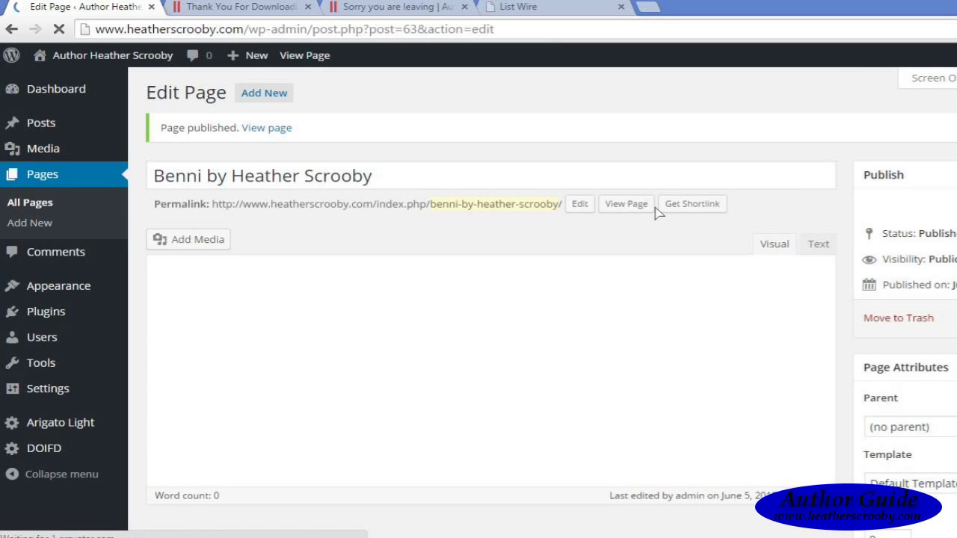
{"action": "left_click", "coordinate": [269, 129]}
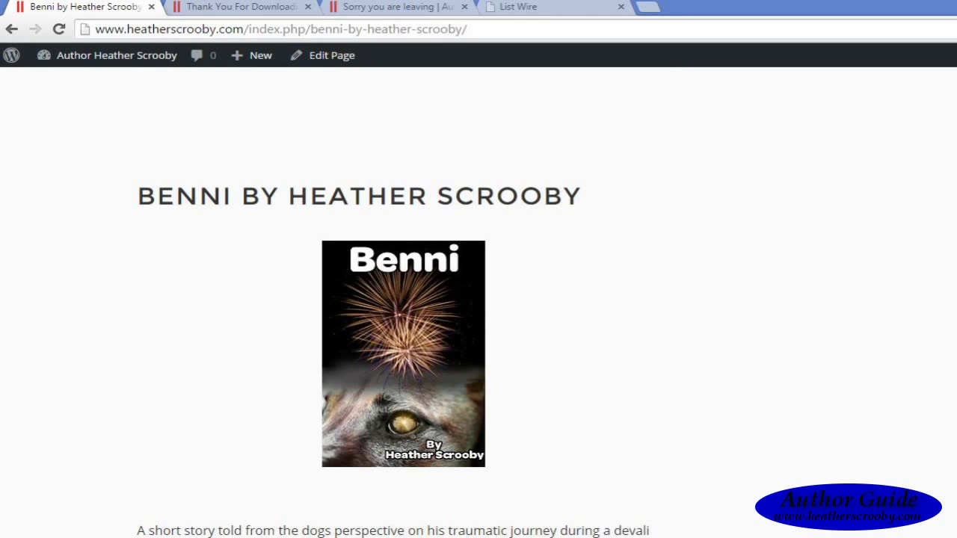
Step: Confirm the live Benni page shows the 'Download Benni in PDF' form, then return to ListWire
{"action": "scroll", "coordinate": [404, 299], "scroll_direction": "down", "scroll_amount": 8}
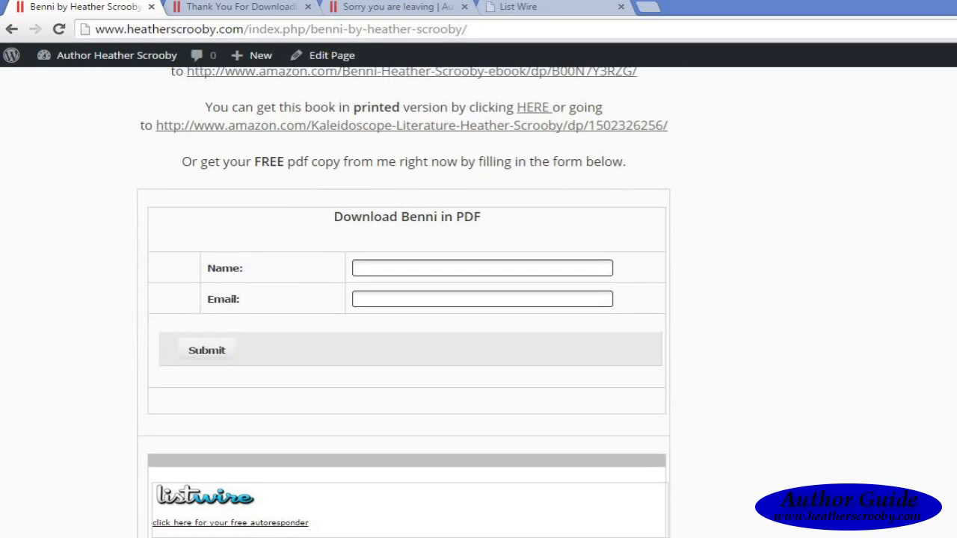
{"action": "scroll", "coordinate": [403, 299], "scroll_direction": "down", "scroll_amount": 3}
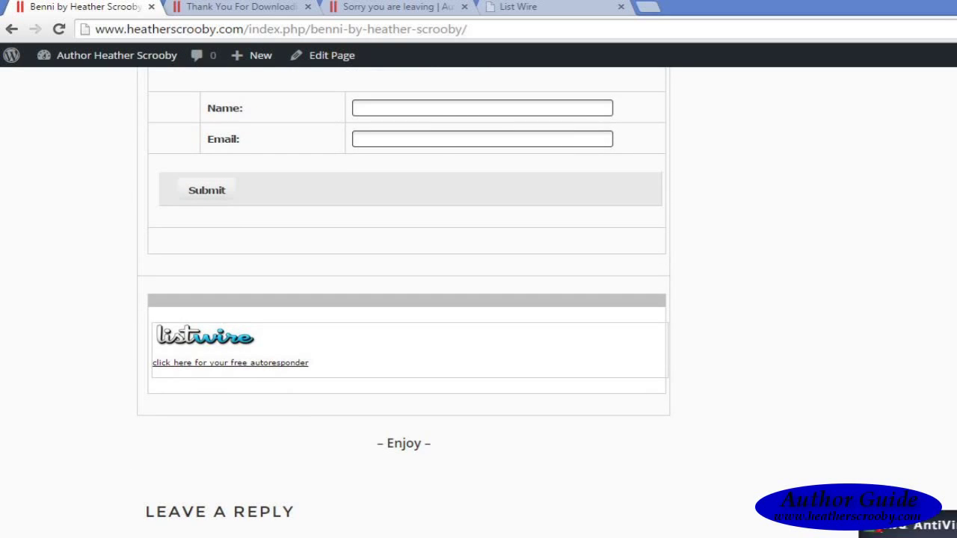
{"action": "scroll", "coordinate": [403, 299], "scroll_direction": "up", "scroll_amount": 4}
{"action": "scroll", "coordinate": [404, 299], "scroll_direction": "down", "scroll_amount": 1}
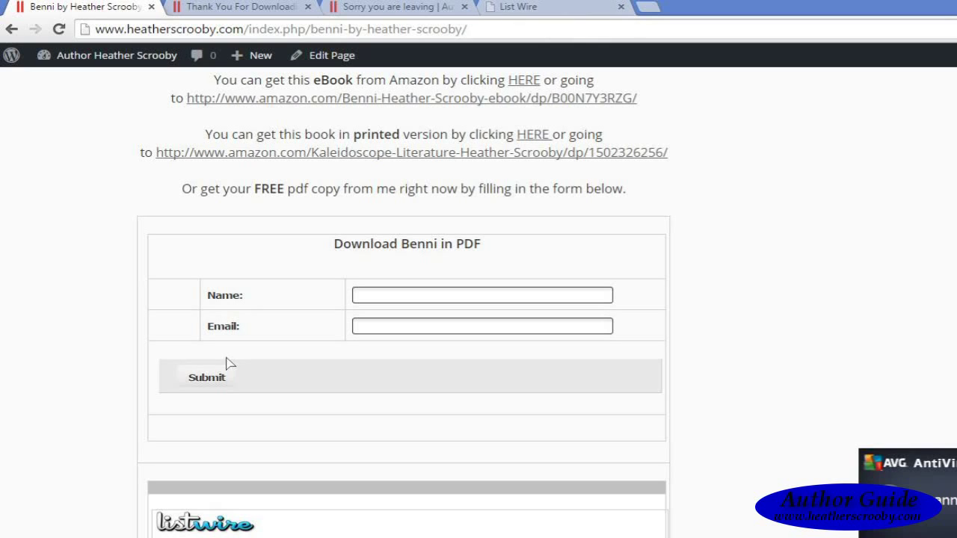
{"action": "left_click", "coordinate": [541, 6]}
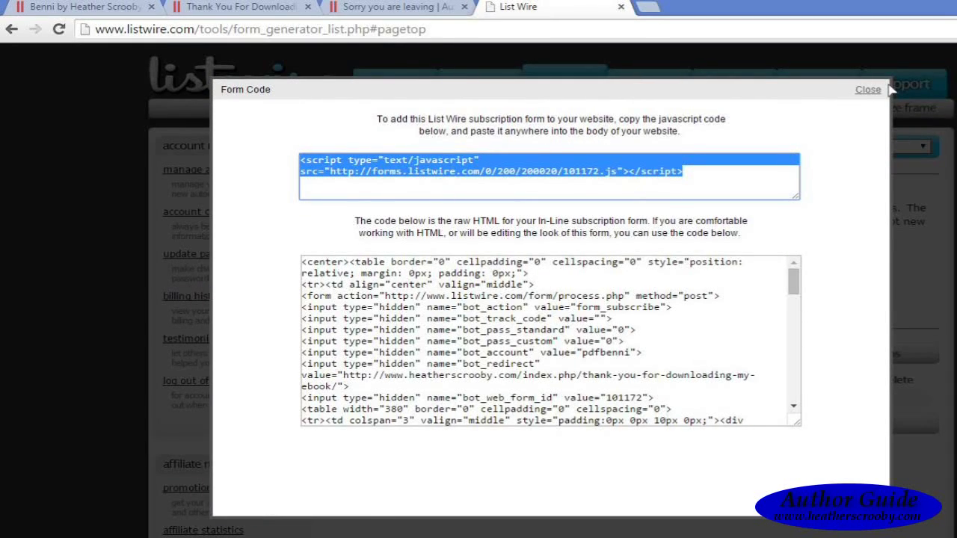
Step: Close the Form Code window and go to the pdfbenni list's verification message settings
{"action": "left_click", "coordinate": [869, 90]}
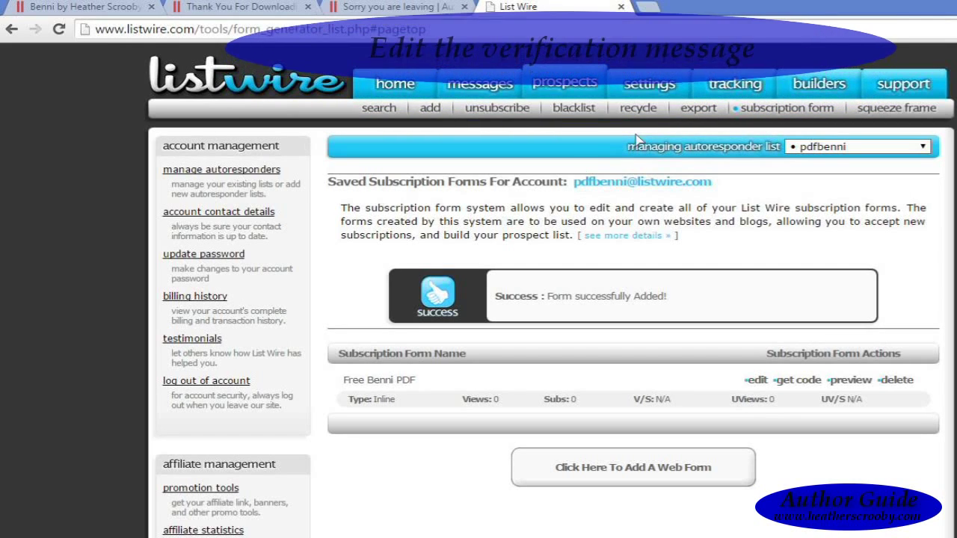
{"action": "mouse_move", "coordinate": [648, 89]}
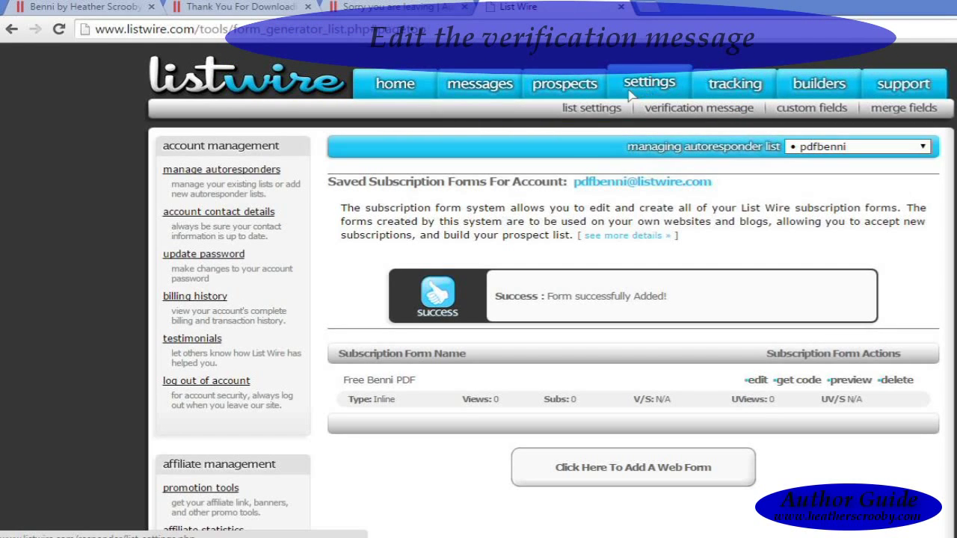
{"action": "left_click", "coordinate": [683, 109]}
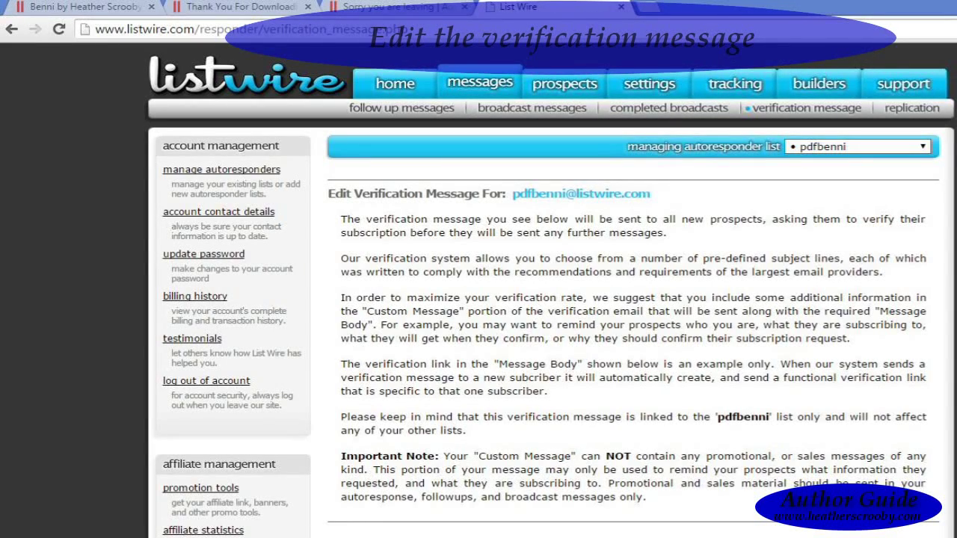
Step: Choose '%firstname_fix%, please confirm your subscription.' as the verification email subject line
{"action": "scroll", "coordinate": [546, 291], "scroll_direction": "down", "scroll_amount": 5}
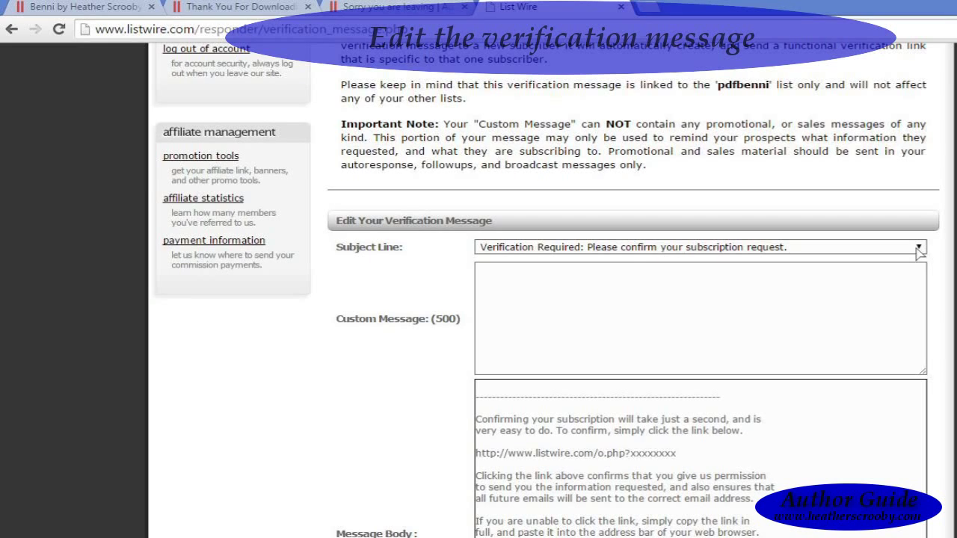
{"action": "left_click", "coordinate": [919, 251]}
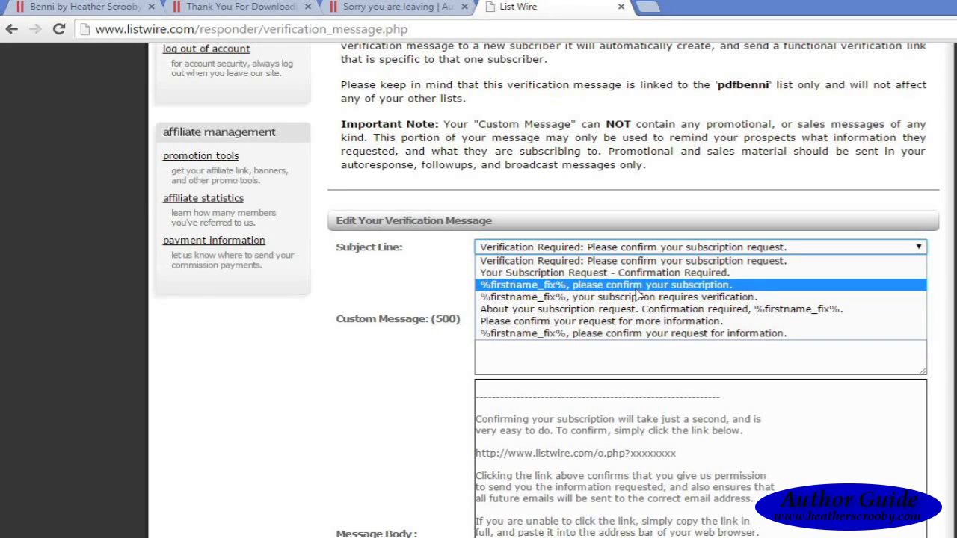
{"action": "left_click", "coordinate": [638, 290]}
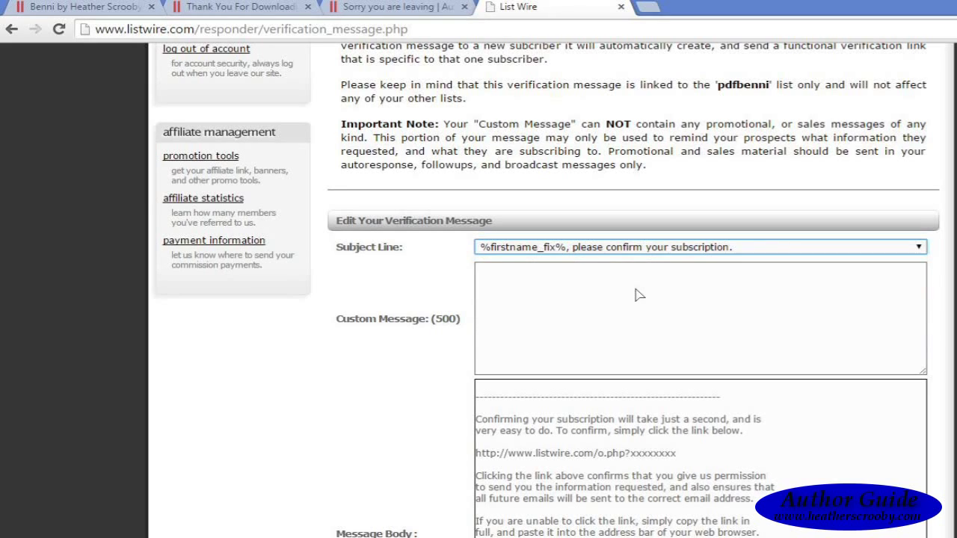
{"action": "left_click", "coordinate": [565, 288]}
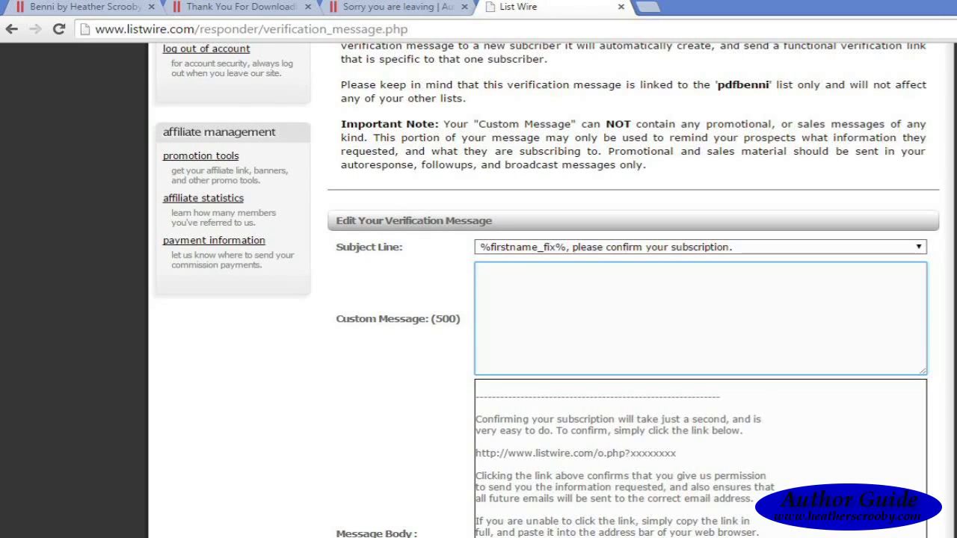
{"action": "scroll", "coordinate": [580, 327], "scroll_direction": "down", "scroll_amount": 2}
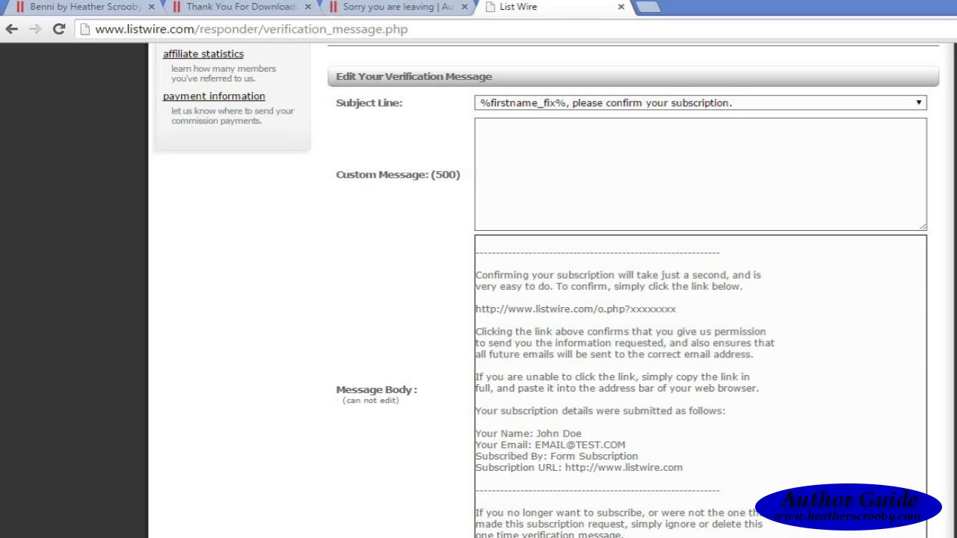
{"action": "scroll", "coordinate": [546, 292], "scroll_direction": "down", "scroll_amount": 1}
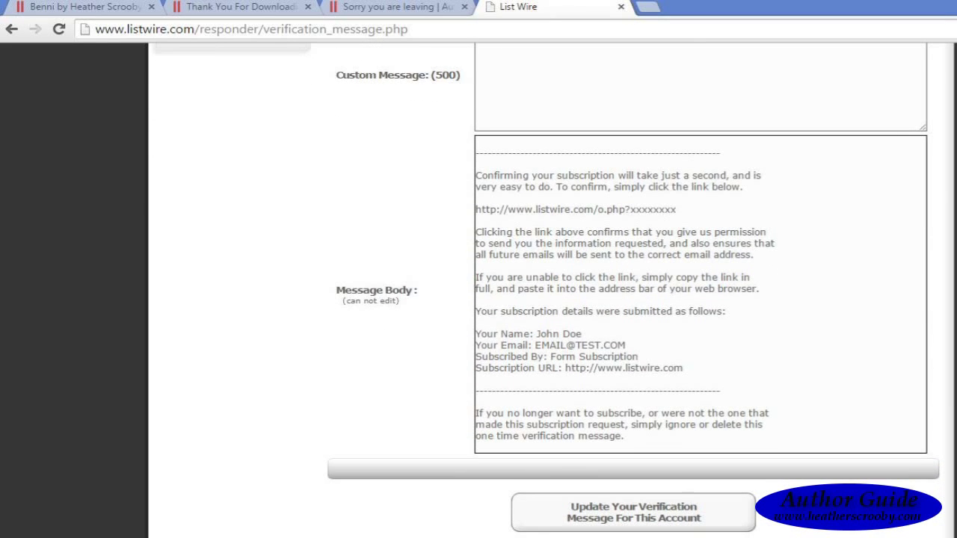
{"action": "scroll", "coordinate": [546, 291], "scroll_direction": "up", "scroll_amount": 1}
{"action": "scroll", "coordinate": [546, 291], "scroll_direction": "up", "scroll_amount": 2}
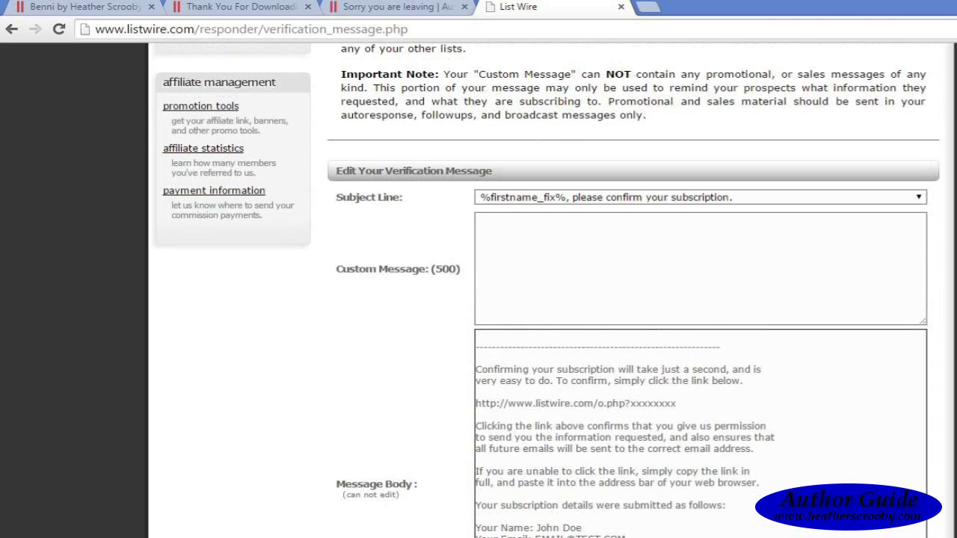
Step: Enter the custom message 'Thank you for subscribing to download my free pdf book Benni.'
{"action": "left_click", "coordinate": [621, 251]}
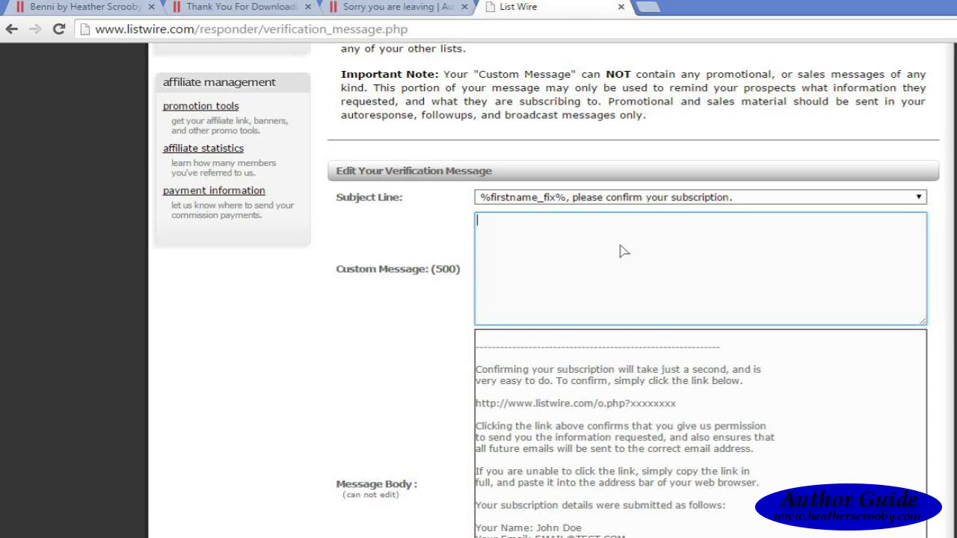
{"action": "type", "text": "Thank you for"}
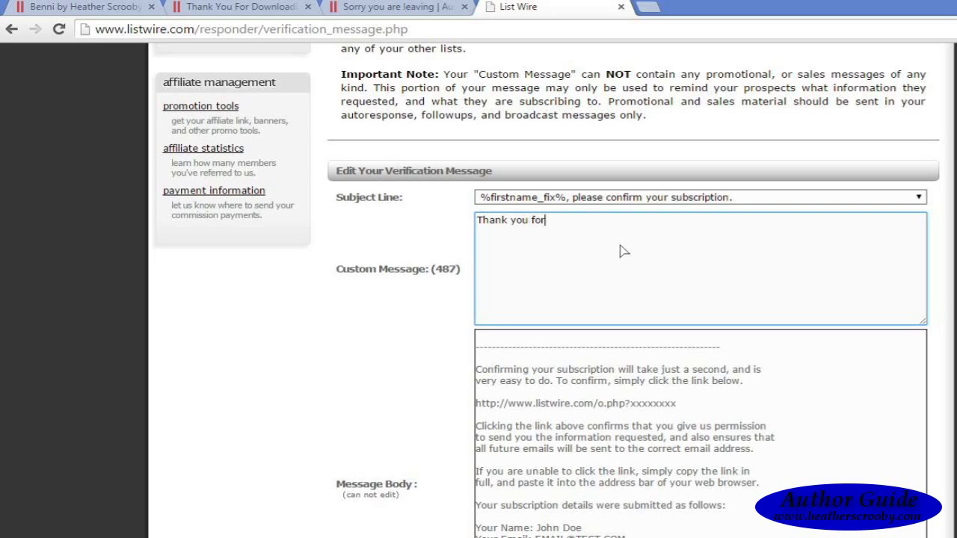
{"action": "type", "text": " subscribing to"}
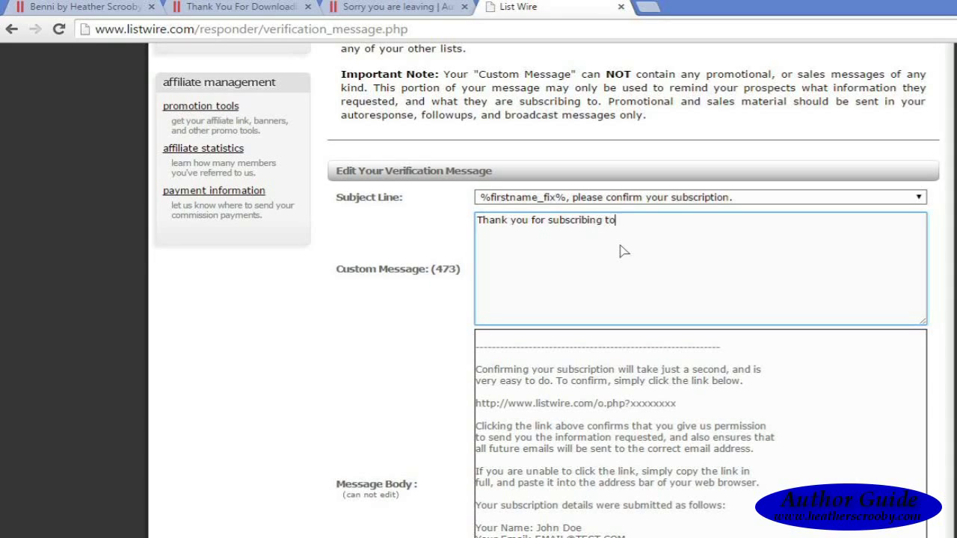
{"action": "type", "text": " download my "}
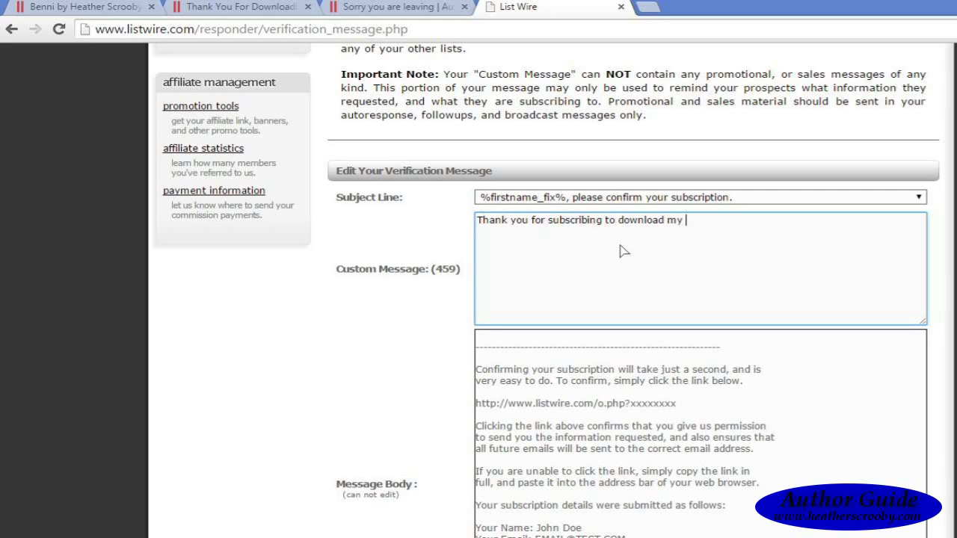
{"action": "type", "text": "free pdf book Benn"}
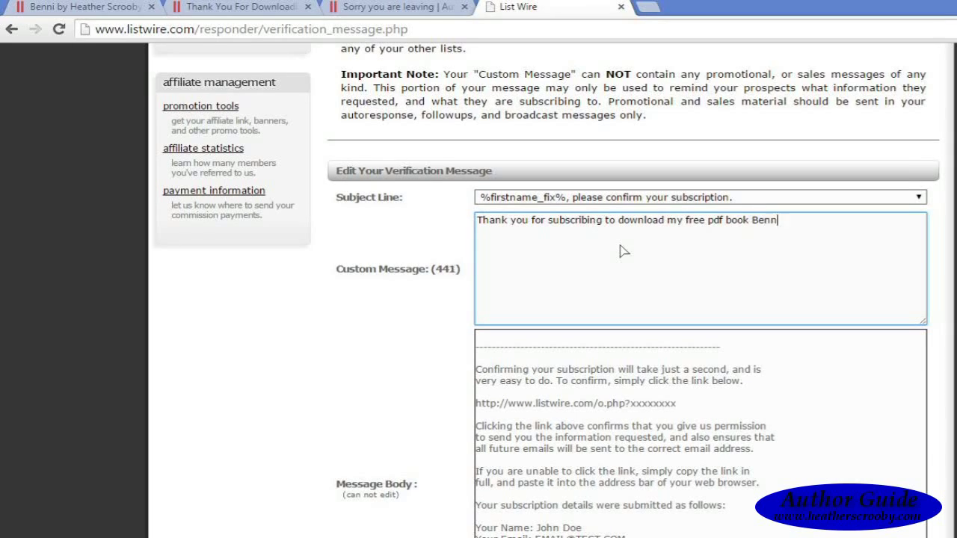
{"action": "type", "text": "i."}
{"action": "scroll", "coordinate": [546, 292], "scroll_direction": "down", "scroll_amount": 5}
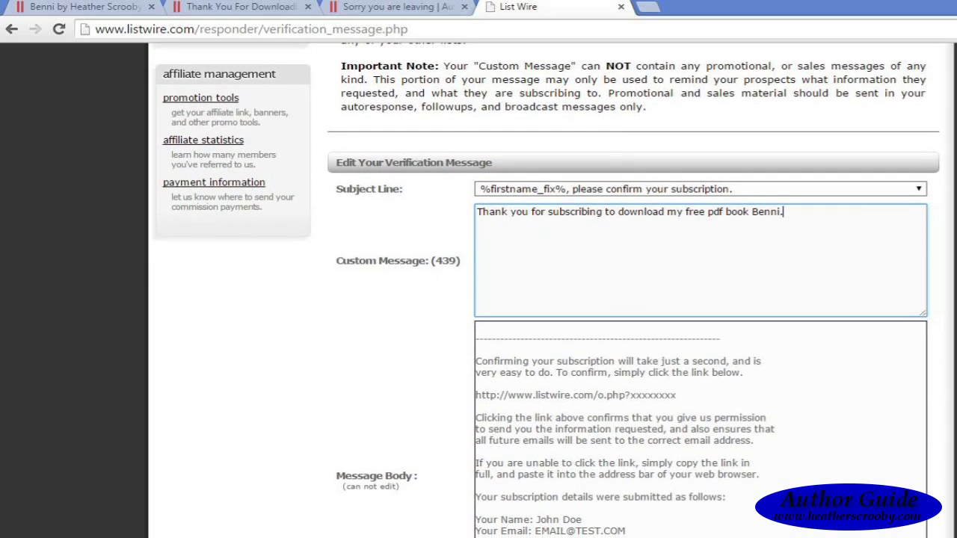
{"action": "scroll", "coordinate": [546, 291], "scroll_direction": "down", "scroll_amount": 1}
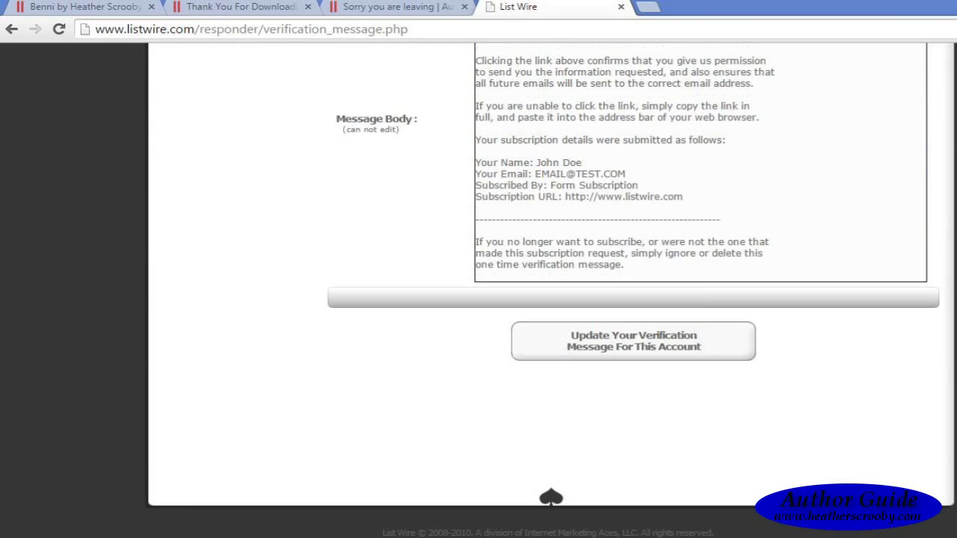
Step: Save the verification message and go to the pdfbenni follow-up messages page
{"action": "left_click", "coordinate": [642, 352]}
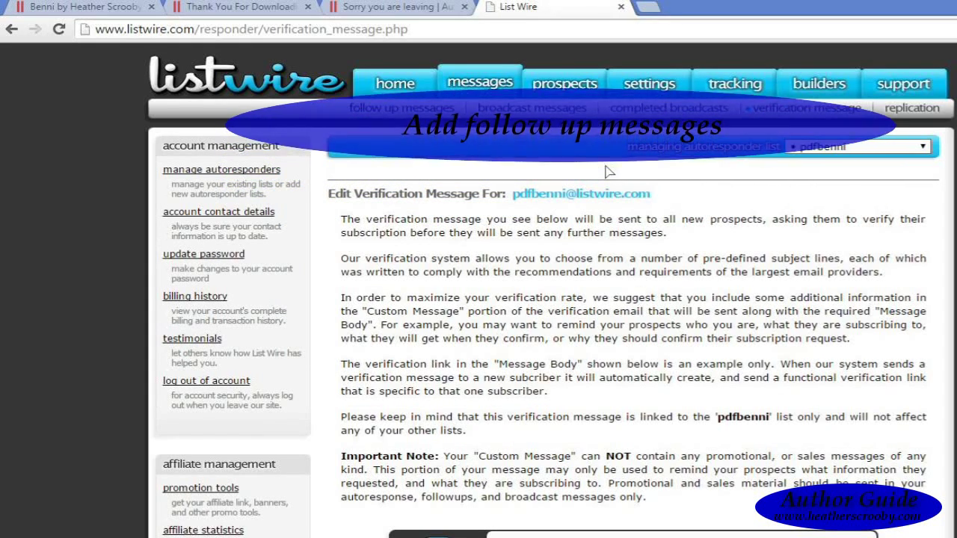
{"action": "mouse_move", "coordinate": [658, 86]}
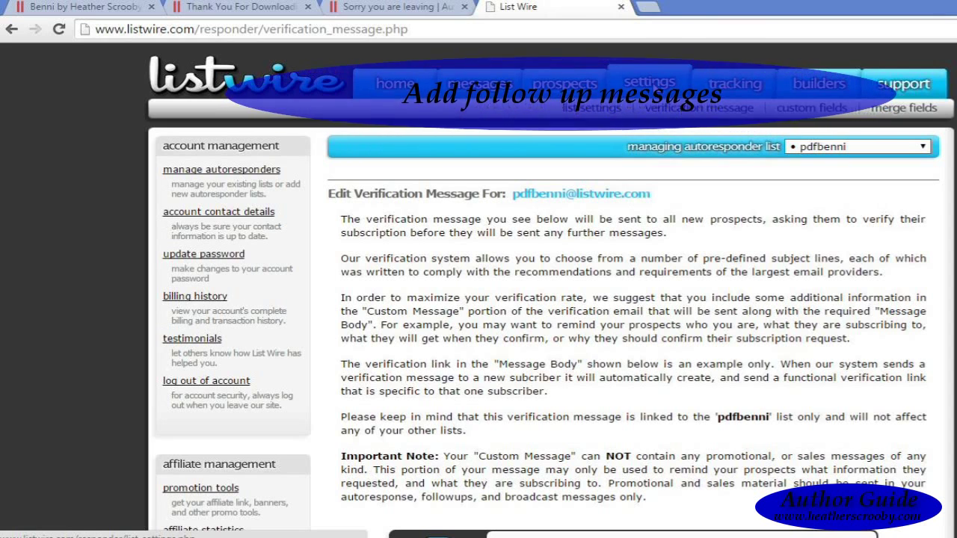
{"action": "mouse_move", "coordinate": [589, 91]}
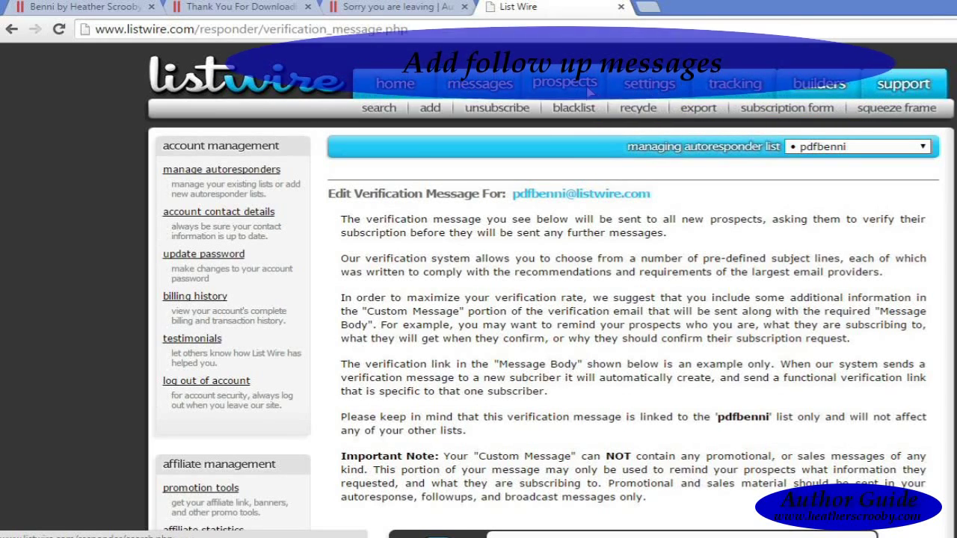
{"action": "mouse_move", "coordinate": [505, 87]}
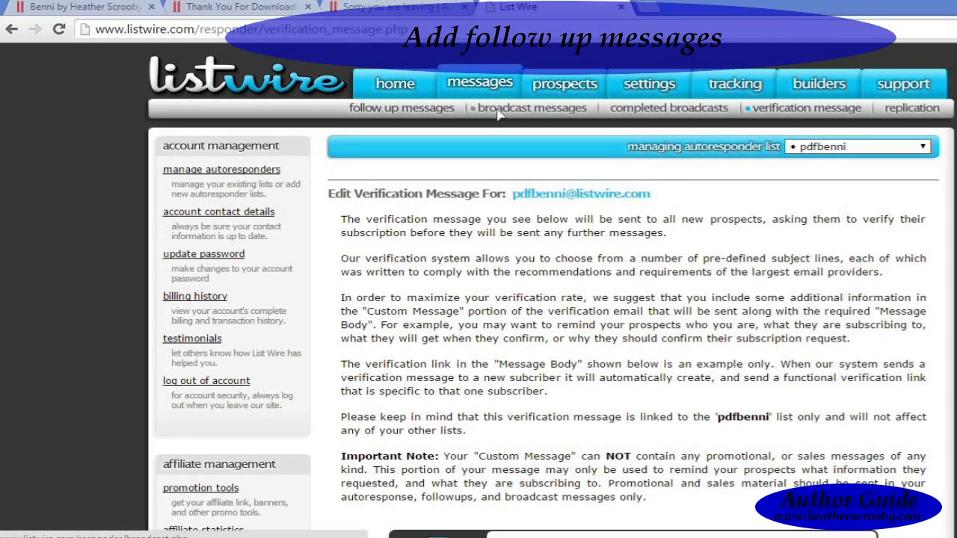
{"action": "left_click", "coordinate": [427, 110]}
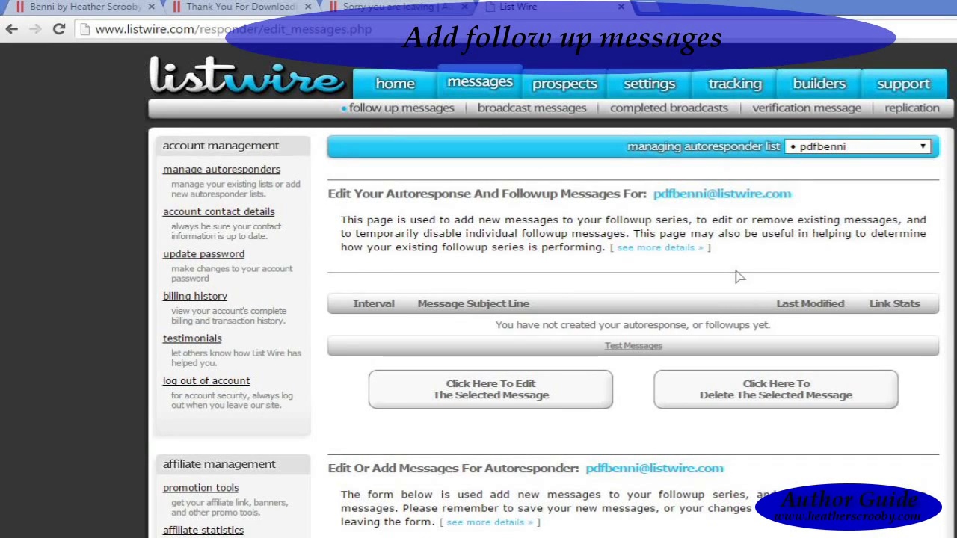
Step: Scroll down the pdfbenni follow-up messages page to the empty new-message form
{"action": "scroll", "coordinate": [551, 290], "scroll_direction": "down", "scroll_amount": 1}
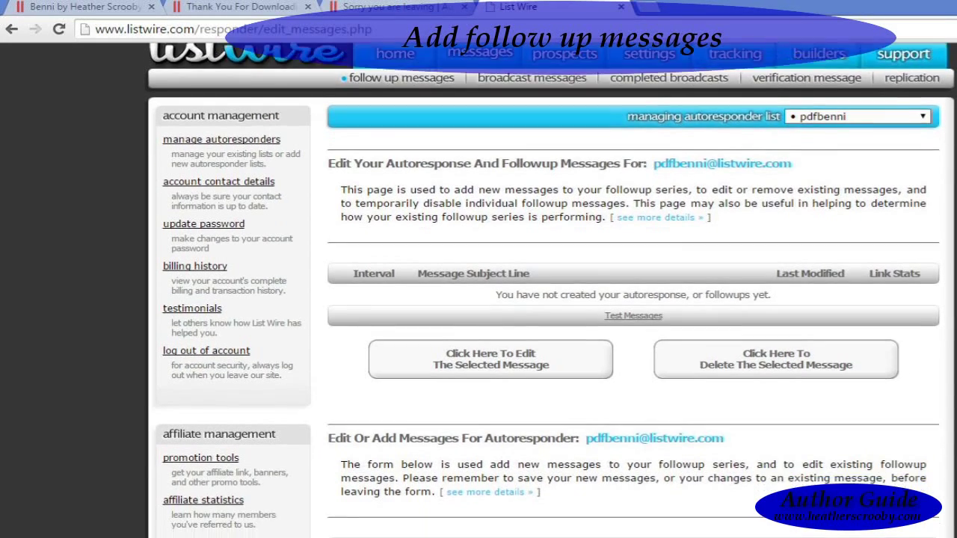
{"action": "scroll", "coordinate": [551, 290], "scroll_direction": "down", "scroll_amount": 2}
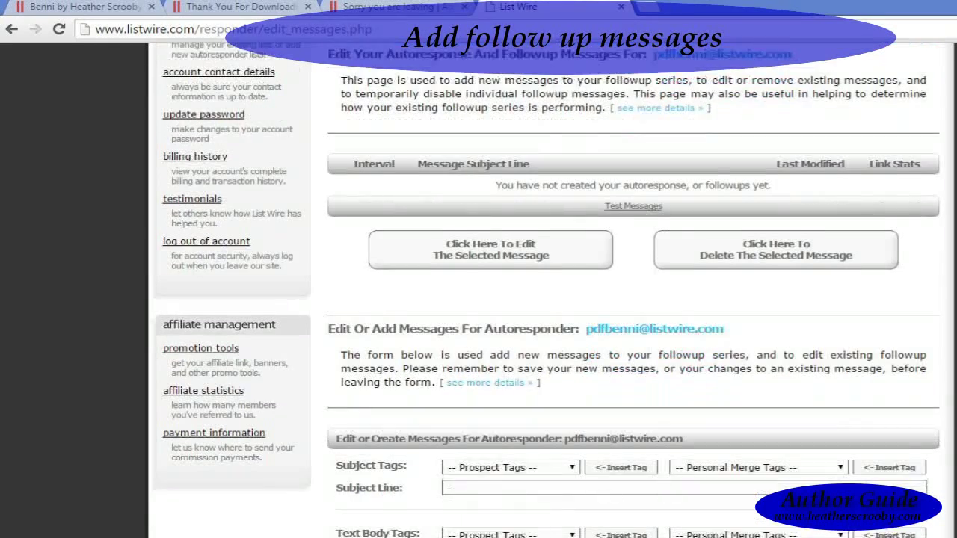
{"action": "scroll", "coordinate": [551, 290], "scroll_direction": "up", "scroll_amount": 2}
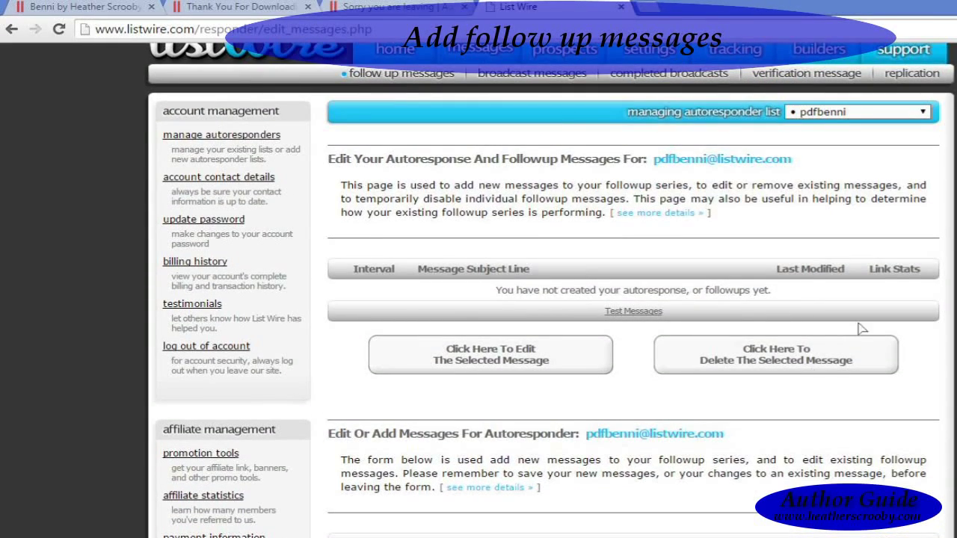
{"action": "scroll", "coordinate": [551, 290], "scroll_direction": "down", "scroll_amount": 2}
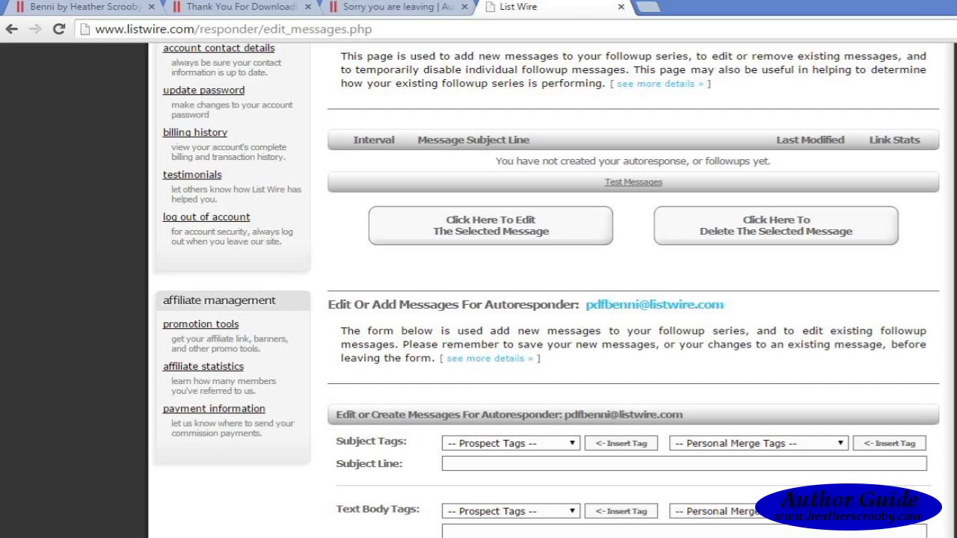
{"action": "scroll", "coordinate": [634, 284], "scroll_direction": "down", "scroll_amount": 3}
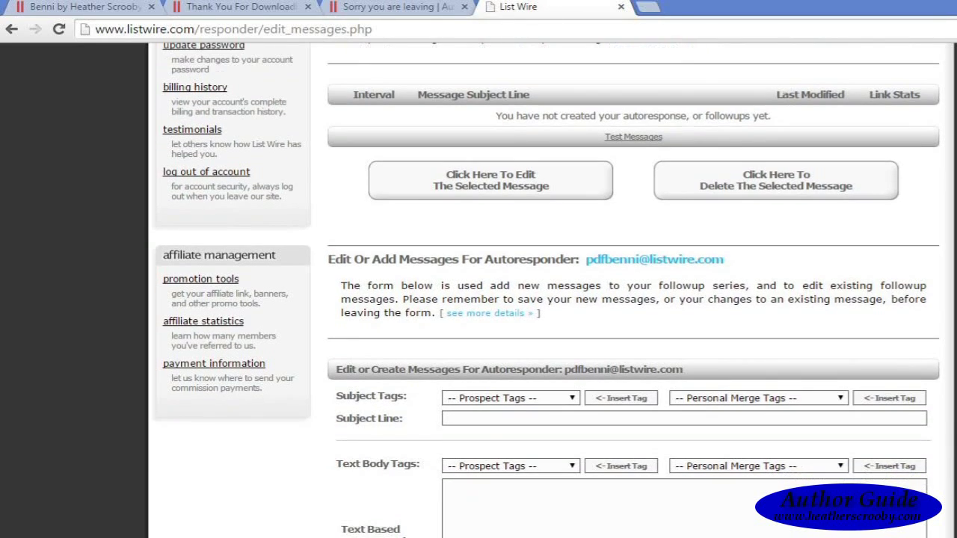
{"action": "scroll", "coordinate": [634, 284], "scroll_direction": "up", "scroll_amount": 5}
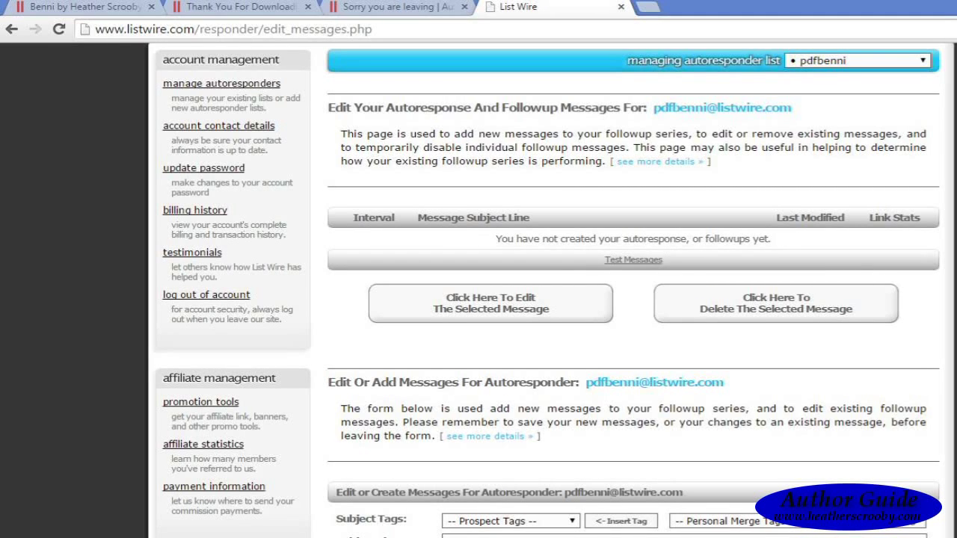
{"action": "scroll", "coordinate": [546, 292], "scroll_direction": "down", "scroll_amount": 4}
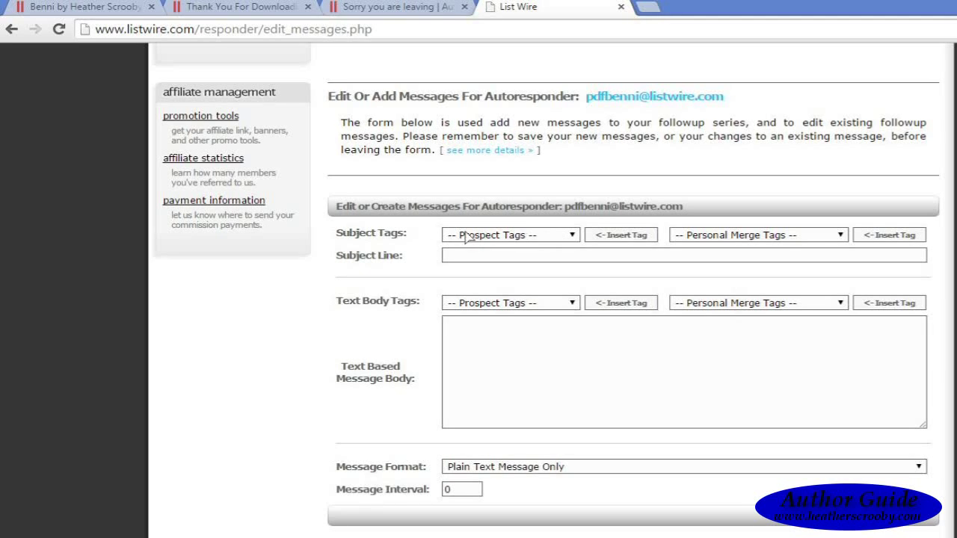
Step: Insert the %firstname% prospect tag into the new message's subject line
{"action": "left_click", "coordinate": [574, 239]}
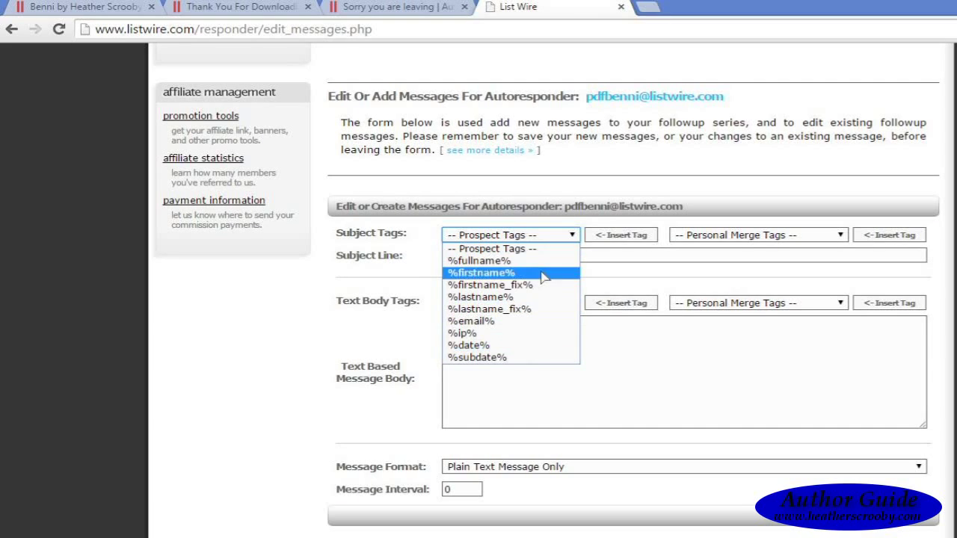
{"action": "left_click", "coordinate": [574, 237]}
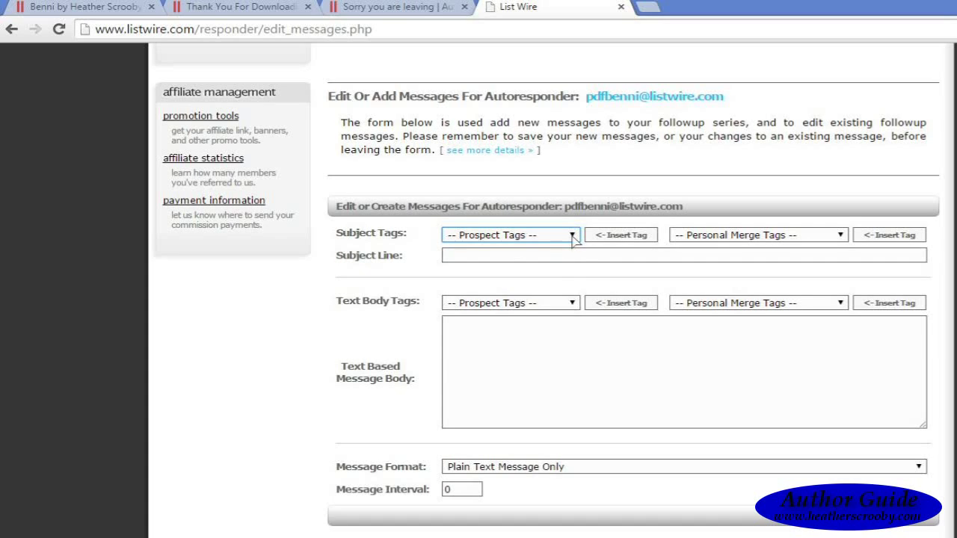
{"action": "left_click", "coordinate": [574, 236]}
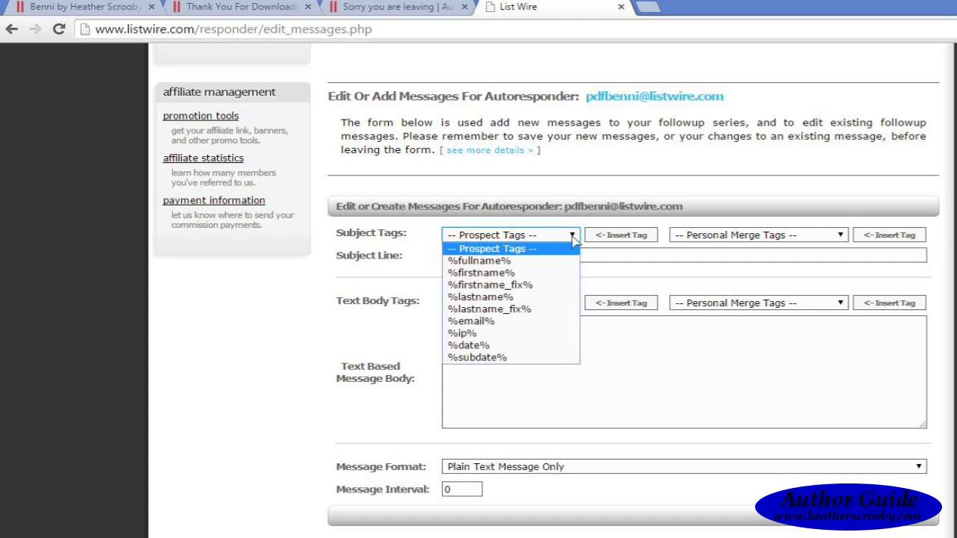
{"action": "left_click", "coordinate": [556, 274]}
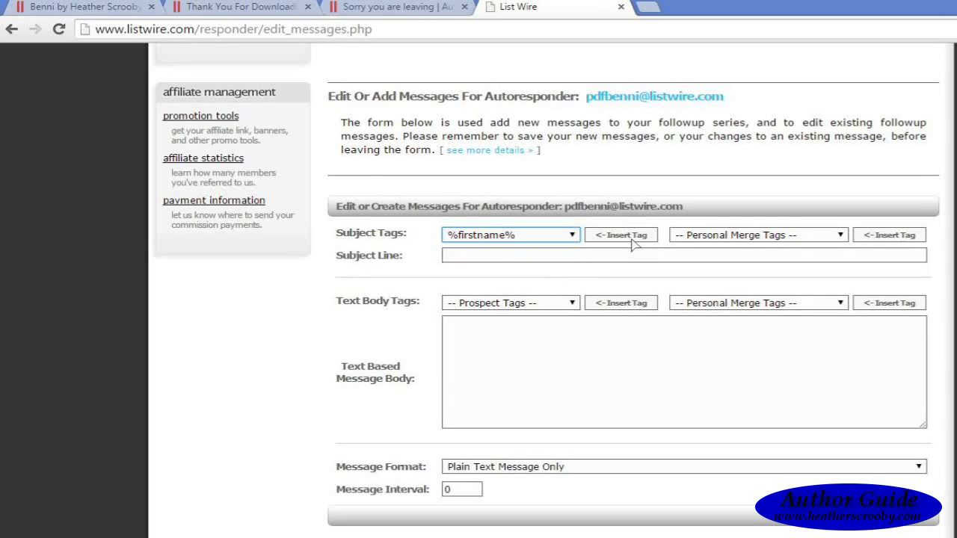
{"action": "left_click", "coordinate": [632, 238]}
Step: Complete the subject after the tag with ', herewith your free copy of Benni'
{"action": "left_click", "coordinate": [543, 261]}
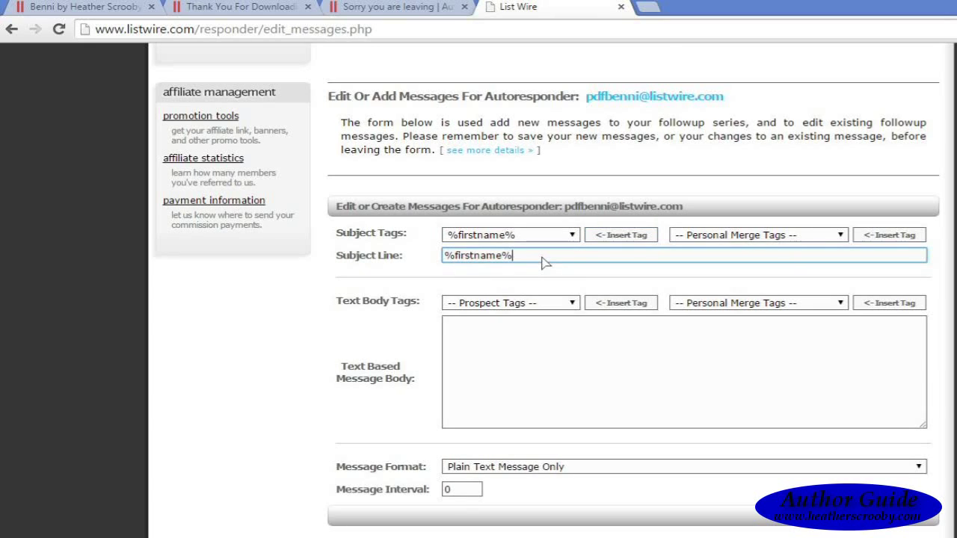
{"action": "type", "text": ","}
{"action": "type", "text": "Youdr"}
{"action": "key", "text": "BackSpace"}
{"action": "key", "text": "BackSpace"}
{"action": "key", "text": "BackSpace"}
{"action": "key", "text": "BackSpace"}
{"action": "key", "text": "BackSpace"}
{"action": "type", "text": "herewith ou"}
{"action": "key", "text": "BackSpace"}
{"action": "key", "text": "BackSpace"}
{"action": "type", "text": "your free copy of "}
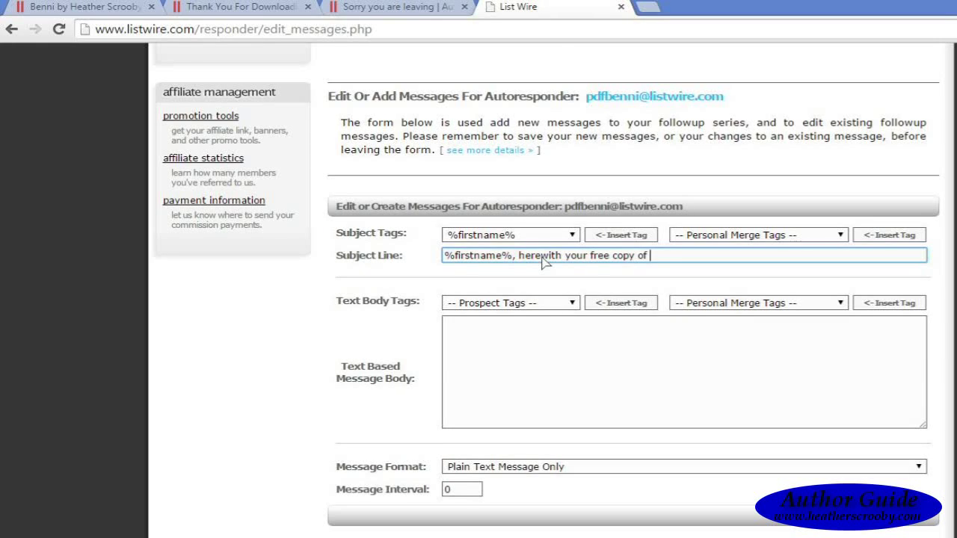
{"action": "type", "text": "Benni"}
{"action": "left_click", "coordinate": [495, 365]}
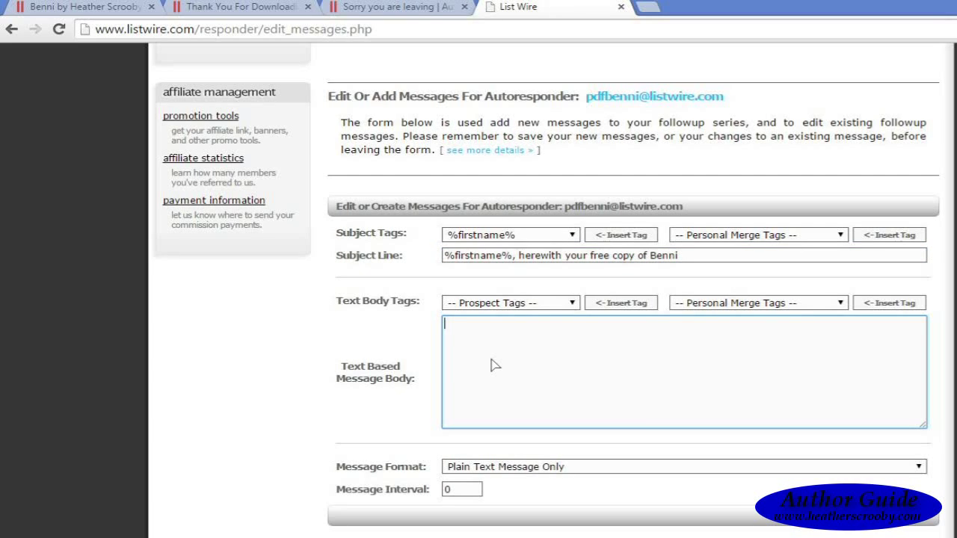
Step: Start the message body with the greeting 'Dear %firstname%'
{"action": "type", "text": "Dear"}
{"action": "left_click", "coordinate": [574, 302]}
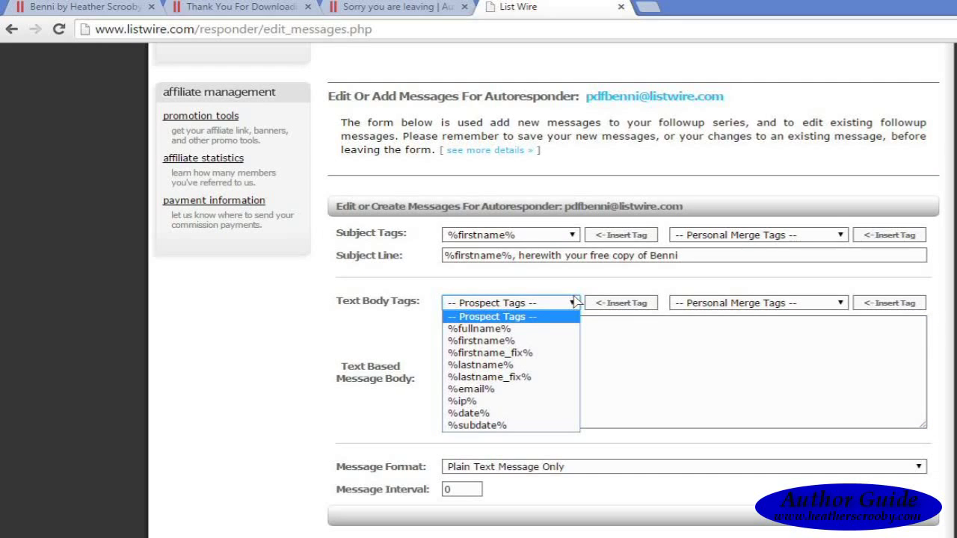
{"action": "left_click", "coordinate": [562, 342]}
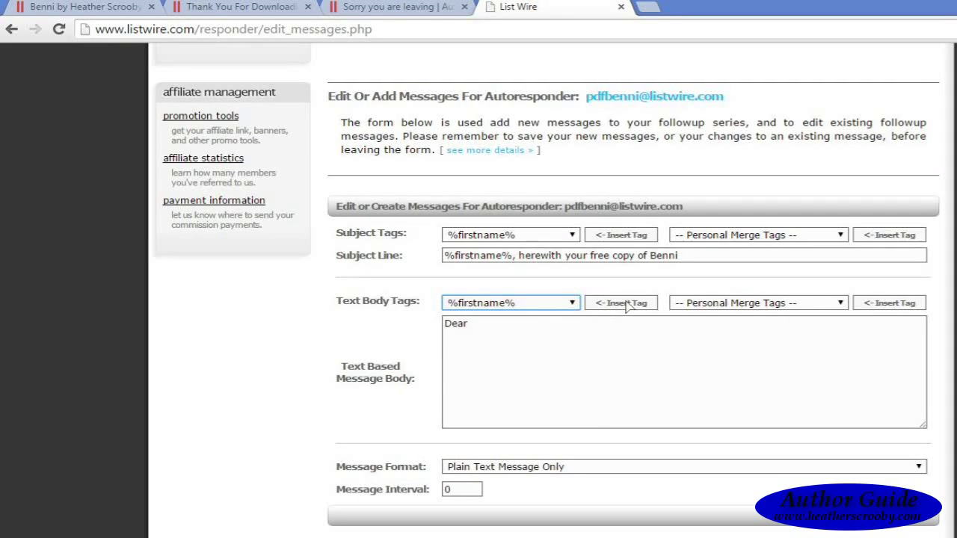
{"action": "left_click", "coordinate": [622, 305]}
{"action": "left_click", "coordinate": [587, 335]}
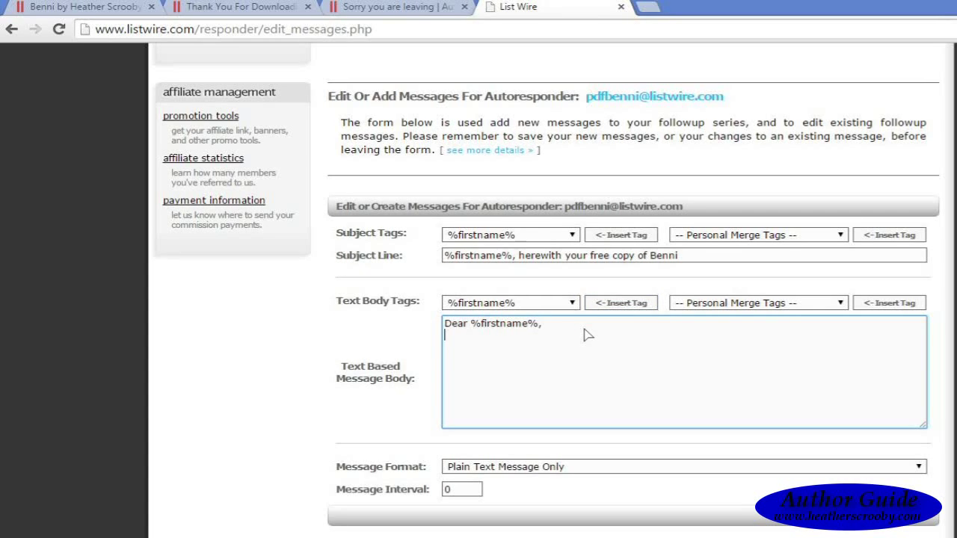
Step: Thank subscribers for the Benni pdf book and offer the free copy 'from the link below:'
{"action": "type", "text": "Thank you for subscribin"}
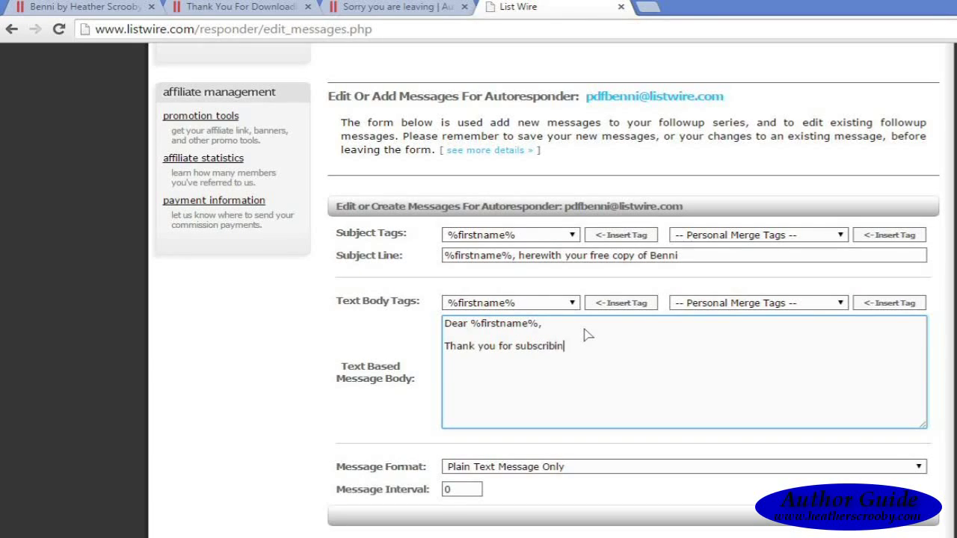
{"action": "type", "text": "g to receive my pdf book Benn"}
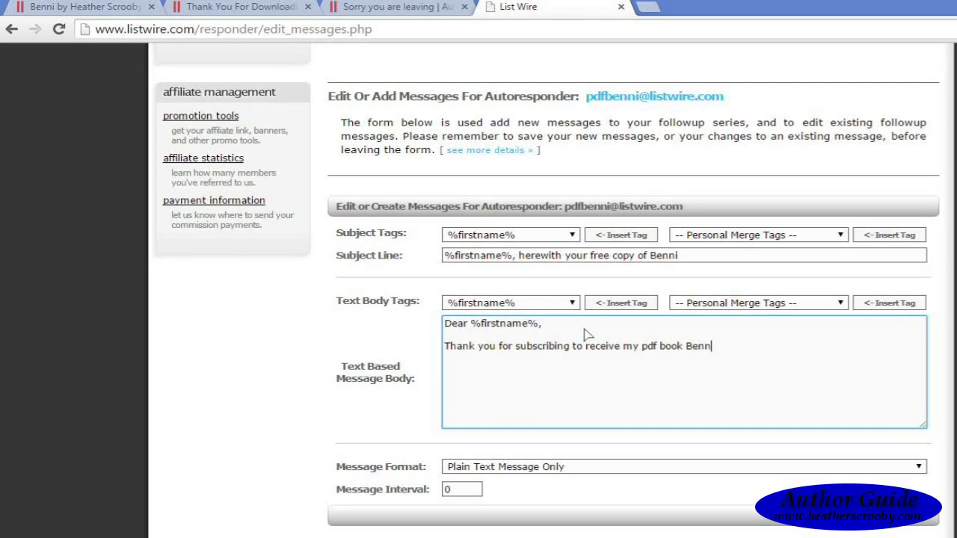
{"action": "type", "text": "i.  You can download"}
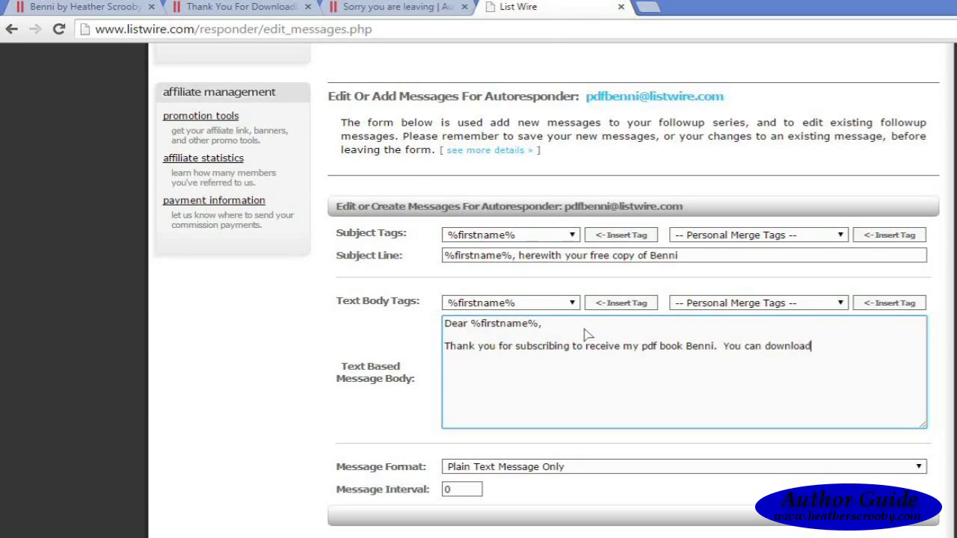
{"action": "type", "text": " your free p"}
{"action": "type", "text": "df copy"}
{"action": "type", "text": " at"}
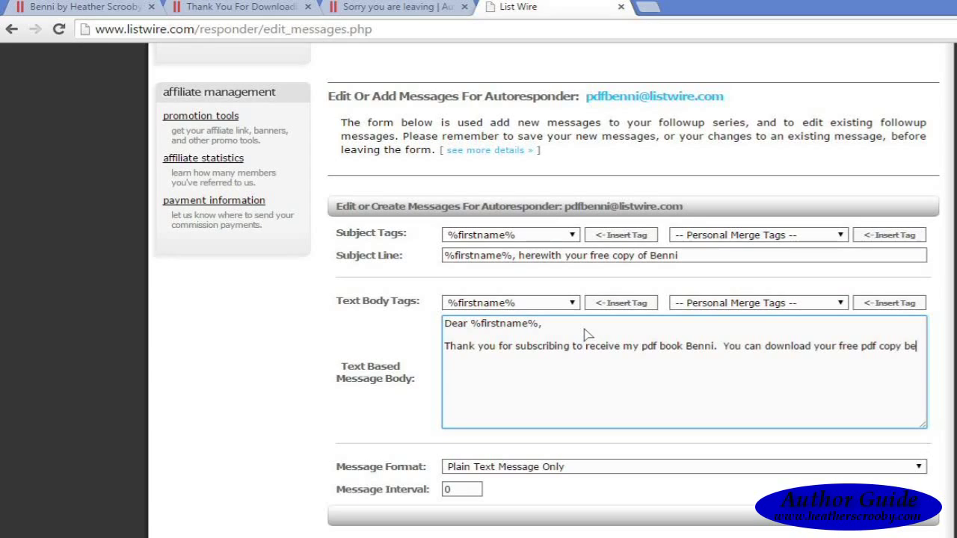
{"action": "key", "text": "BackSpace"}
{"action": "key", "text": "BackSpace"}
{"action": "type", "text": "at"}
{"action": "key", "text": "BackSpace"}
{"action": "key", "text": "BackSpace"}
{"action": "key", "text": "BackSpace"}
{"action": "type", "text": "from the link below"}
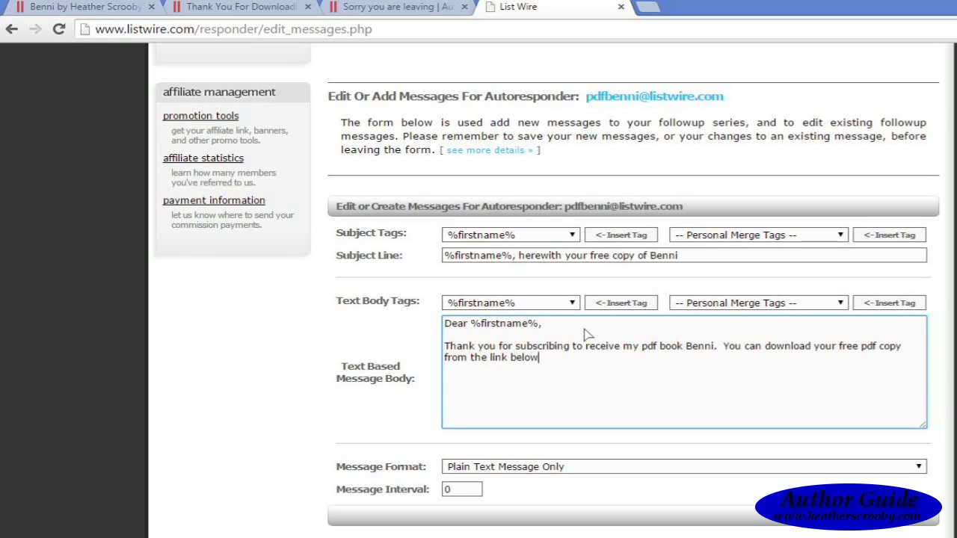
{"action": "type", "text": ":"}
{"action": "key", "text": "Return"}
{"action": "key", "text": "Return"}
{"action": "left_click", "coordinate": [115, 537]}
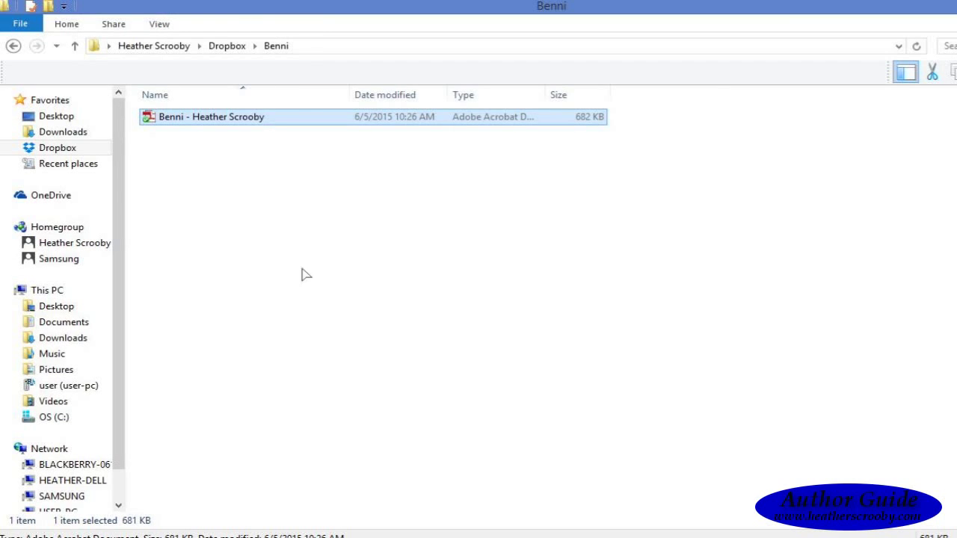
Step: Copy the Benni PDF's Dropbox share link and return to the ListWire message form
{"action": "right_click", "coordinate": [203, 117]}
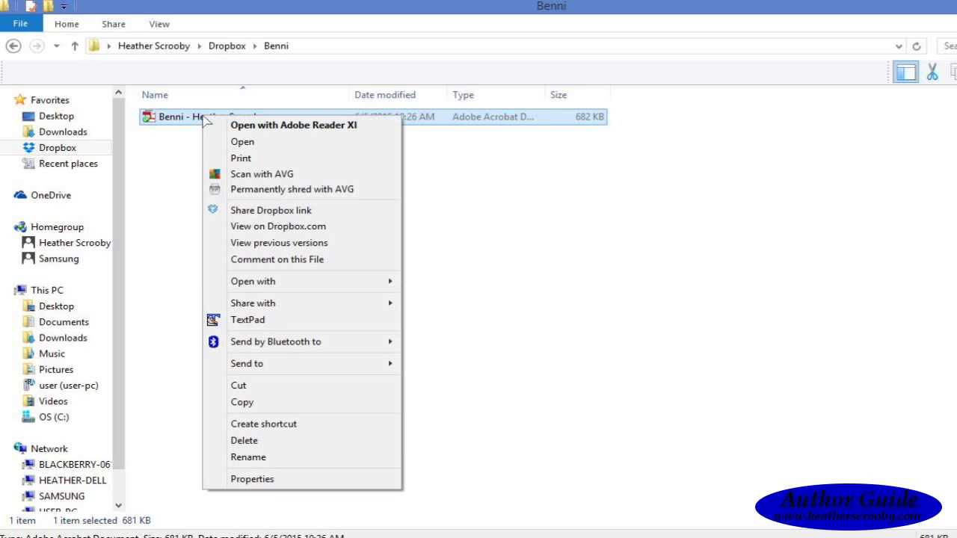
{"action": "left_click", "coordinate": [289, 214]}
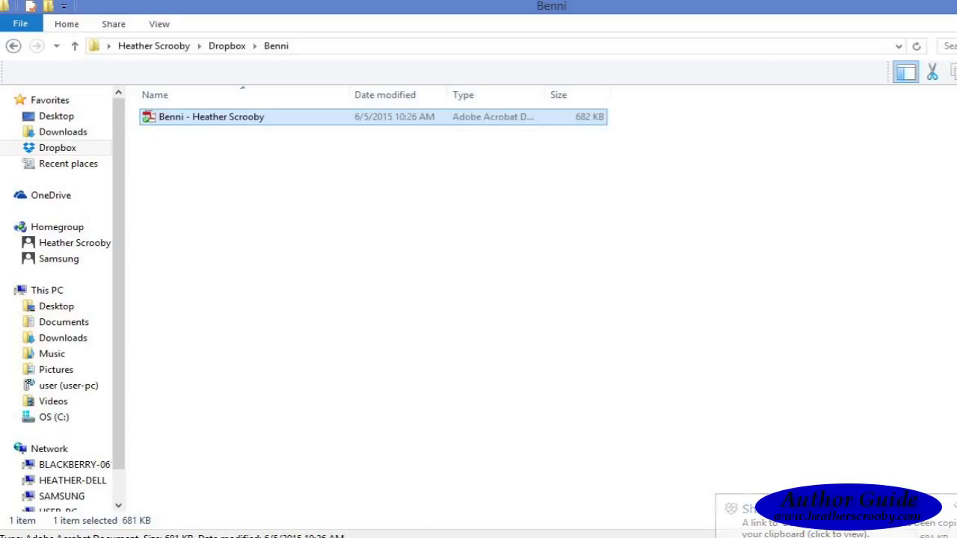
{"action": "key", "text": "alt+Tab"}
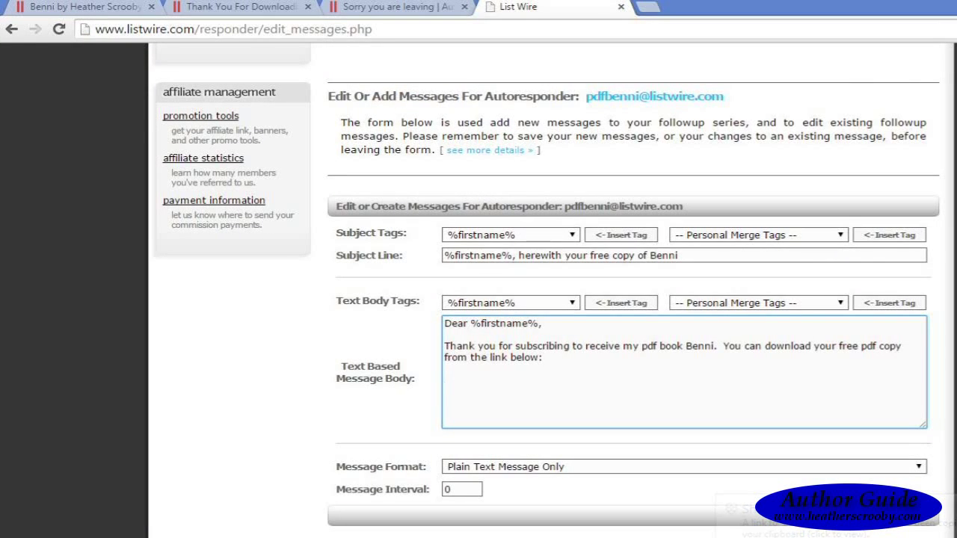
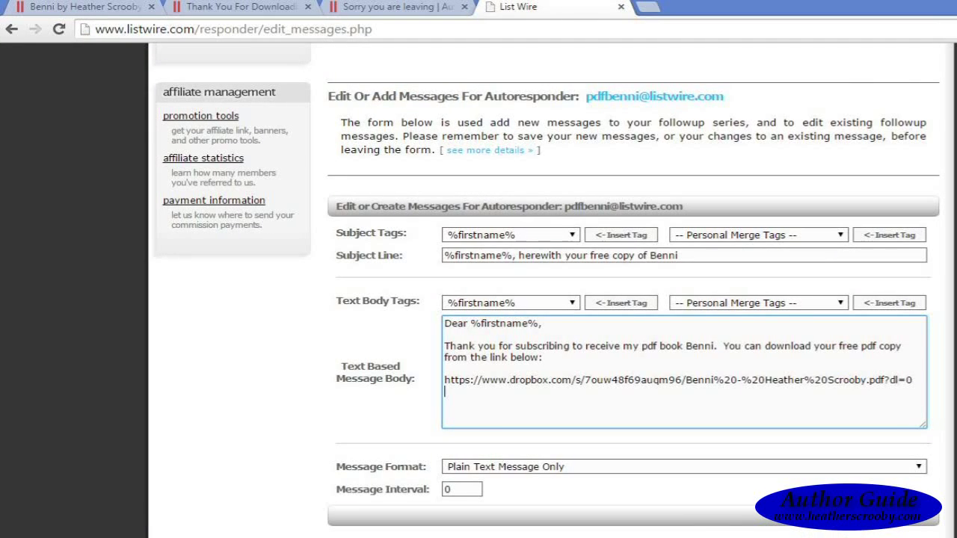
Step: Paste the Dropbox link, add 'I hope you enjoy reading this short story.' and a 'Kindest Regards,' sign-off with the author's name
{"action": "key", "text": "Return"}
{"action": "type", "text": "I hope you enjoy re"}
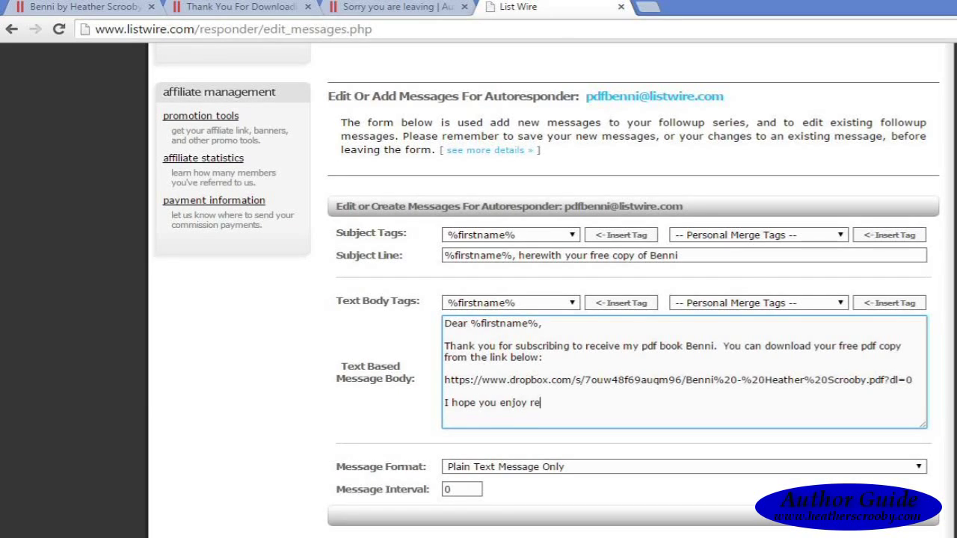
{"action": "type", "text": "ading this short sto"}
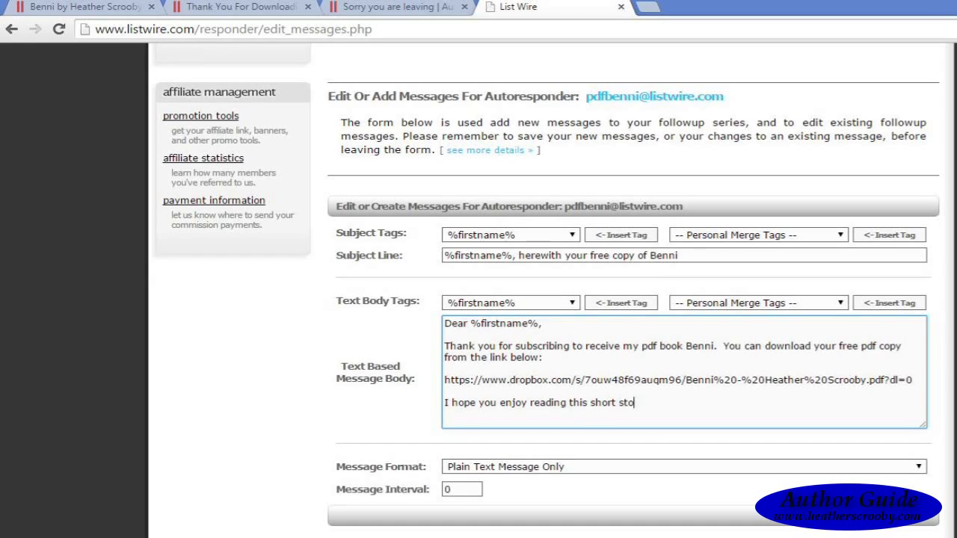
{"action": "type", "text": "ry."}
{"action": "key", "text": "Return"}
{"action": "key", "text": "Return"}
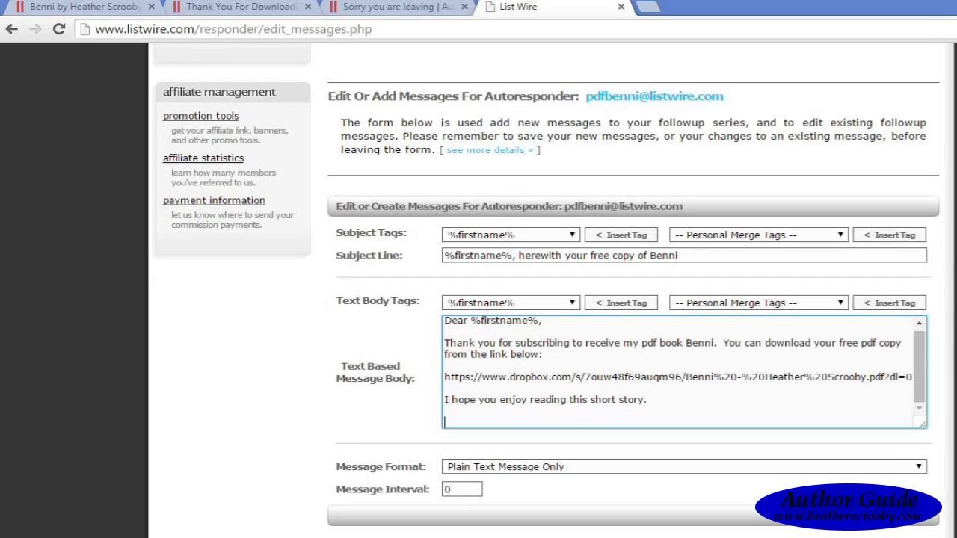
{"action": "type", "text": "K"}
{"action": "type", "text": "inde"}
{"action": "type", "text": "st Reg"}
{"action": "type", "text": "ards"}
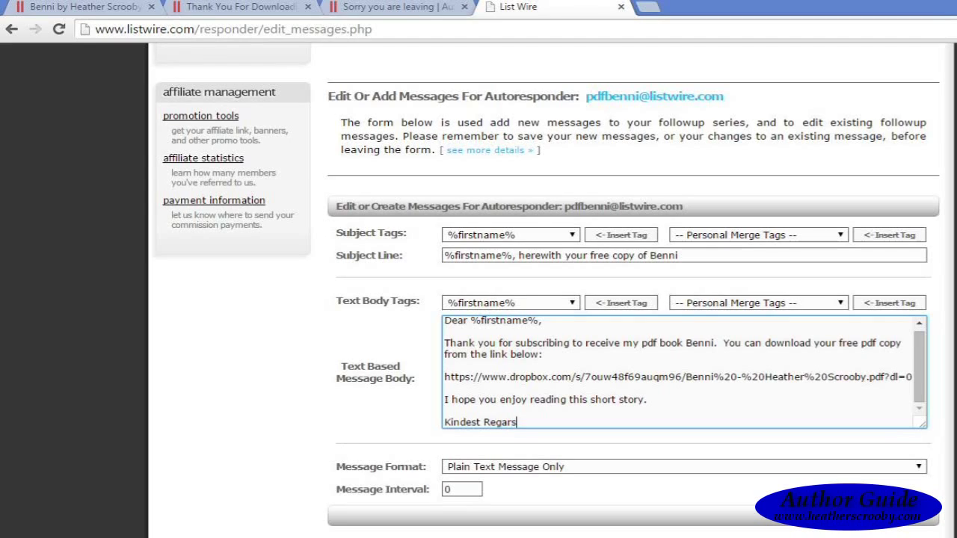
{"action": "type", "text": ","}
{"action": "key", "text": "BackSpace"}
{"action": "key", "text": "BackSpace"}
{"action": "type", "text": "ds,"}
{"action": "key", "text": "Return"}
{"action": "key", "text": "Return"}
{"action": "type", "text": "Hea"}
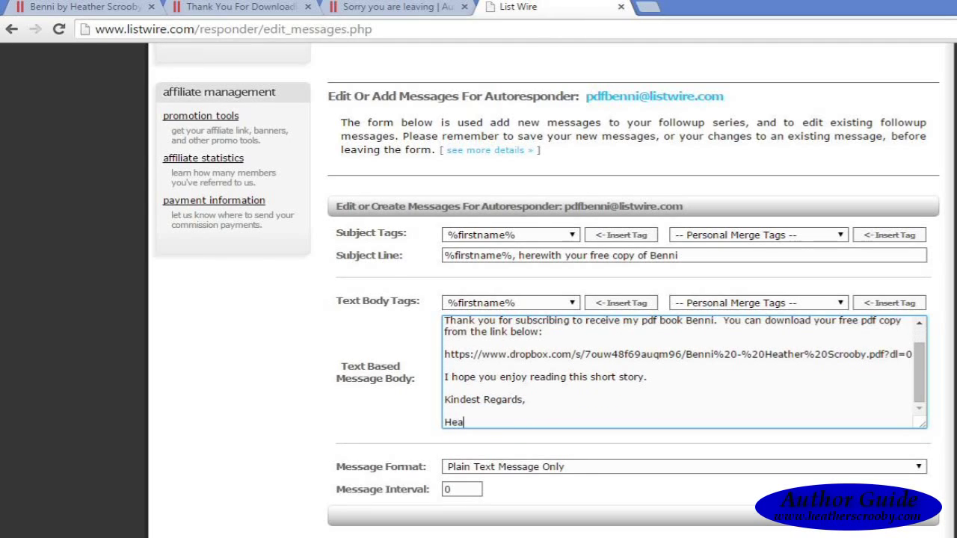
{"action": "type", "text": "ther Scrooby"}
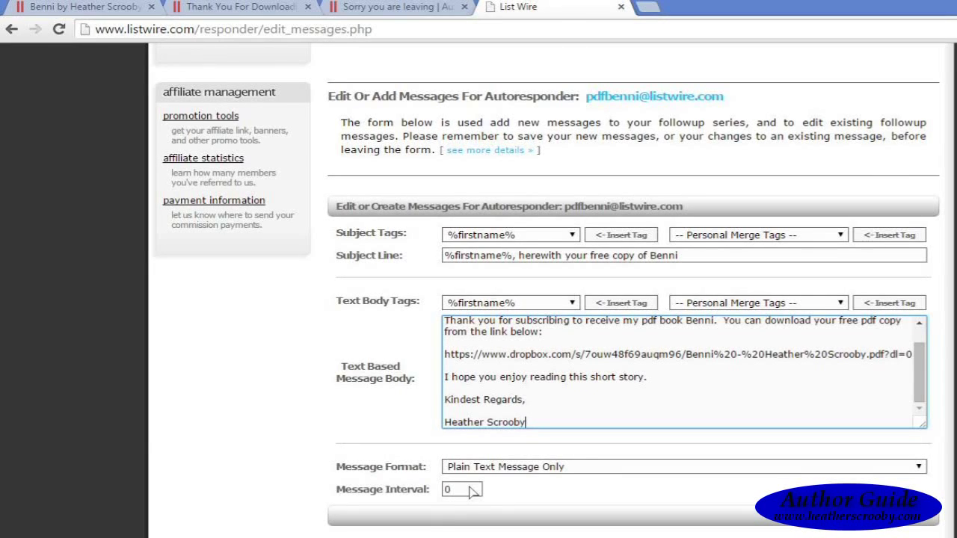
Step: Try HTML Based Message Only, then set Message Format back to Plain Text Message Only
{"action": "left_click", "coordinate": [919, 466]}
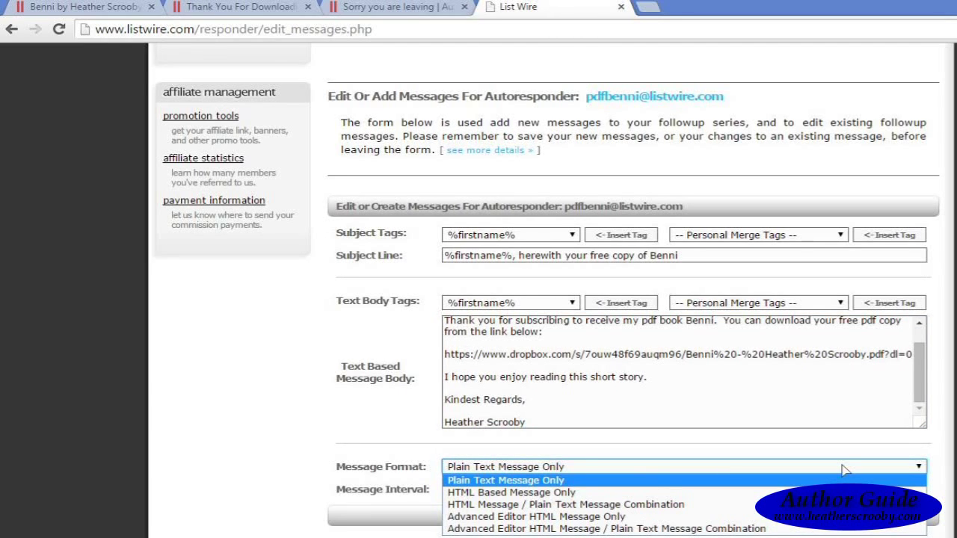
{"action": "left_click", "coordinate": [919, 469]}
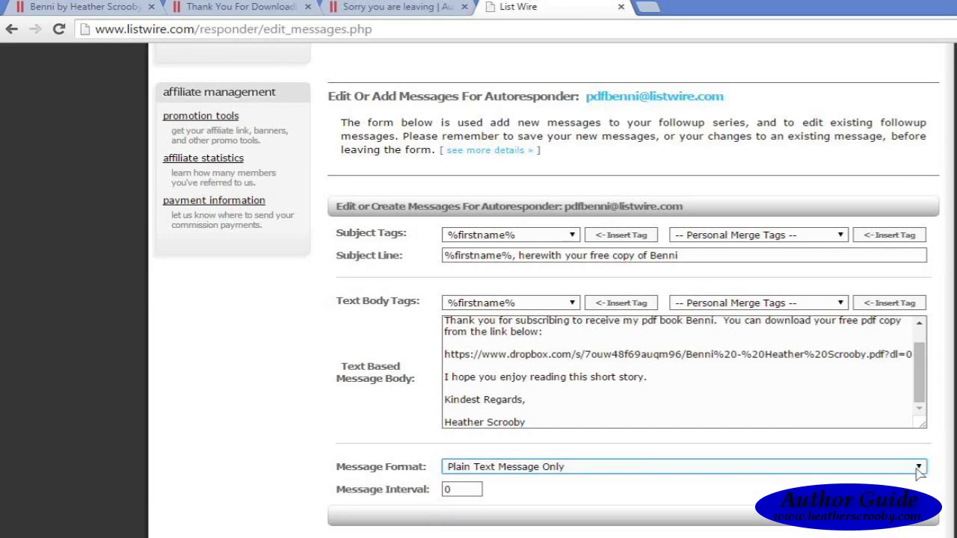
{"action": "left_click", "coordinate": [919, 469]}
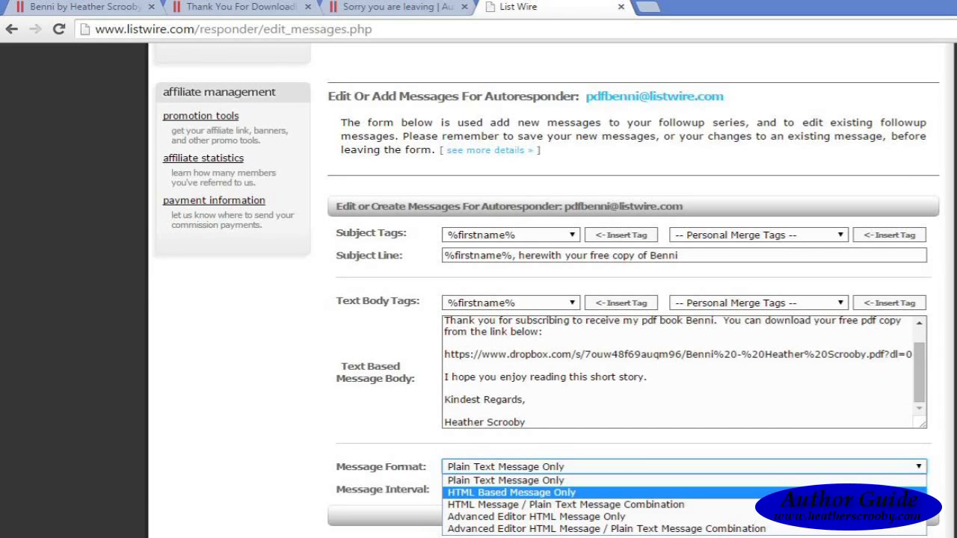
{"action": "left_click", "coordinate": [512, 492]}
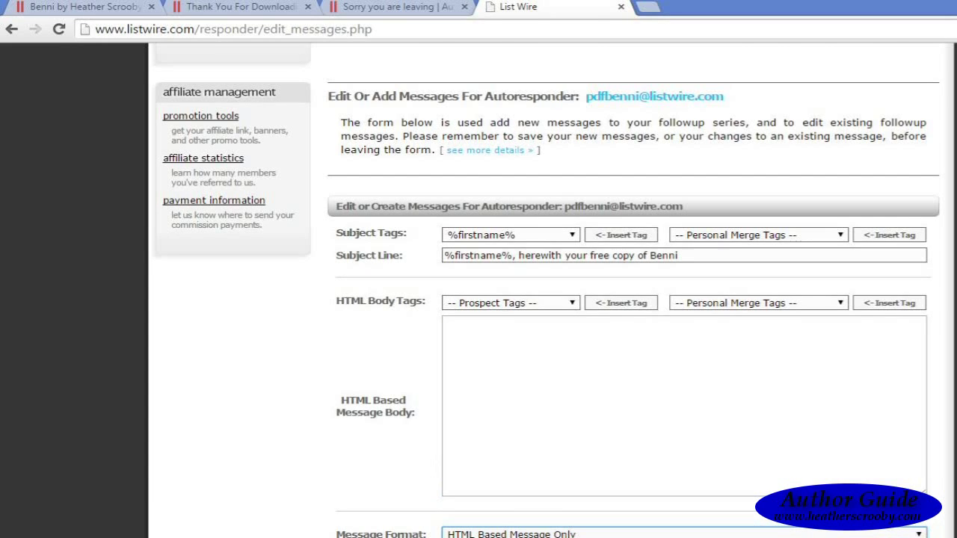
{"action": "scroll", "coordinate": [546, 262], "scroll_direction": "down", "scroll_amount": 3}
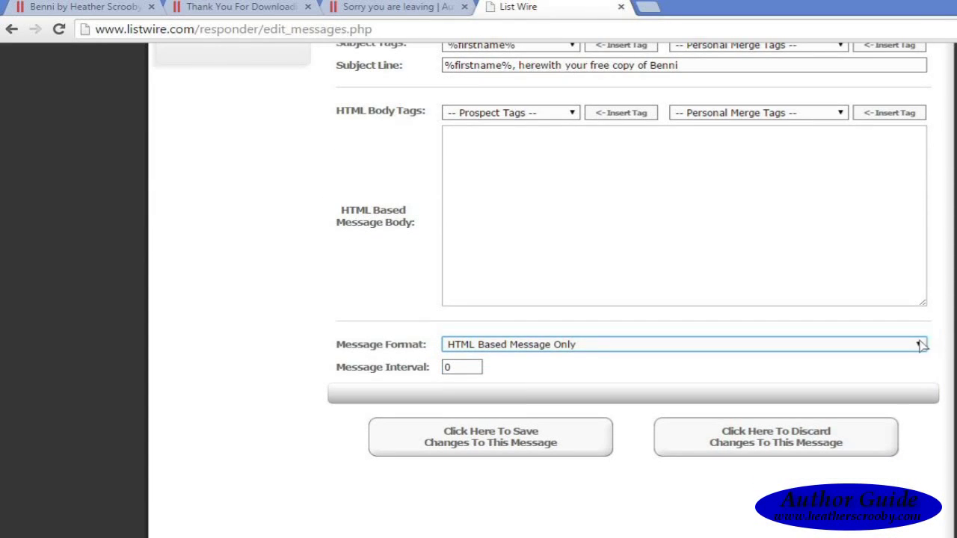
{"action": "left_click", "coordinate": [921, 344]}
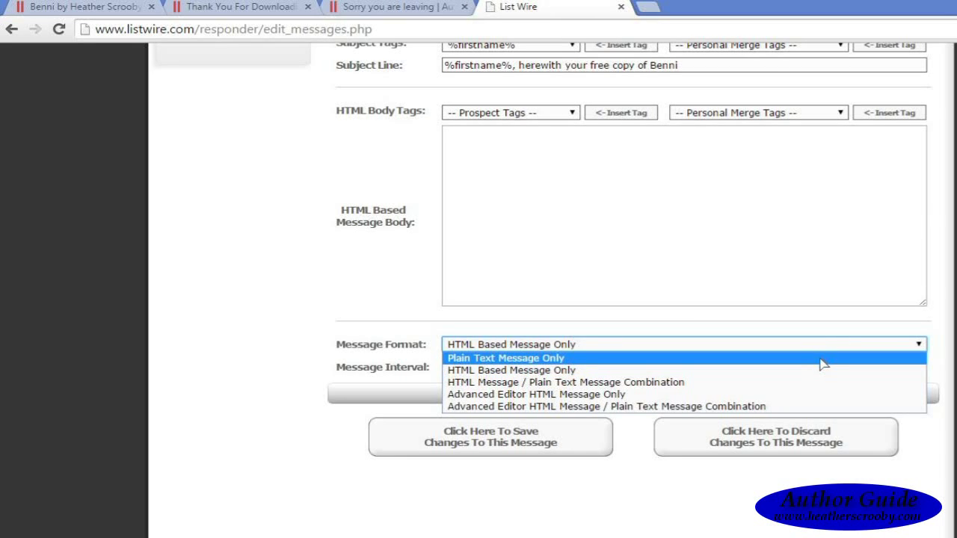
{"action": "left_click", "coordinate": [823, 364]}
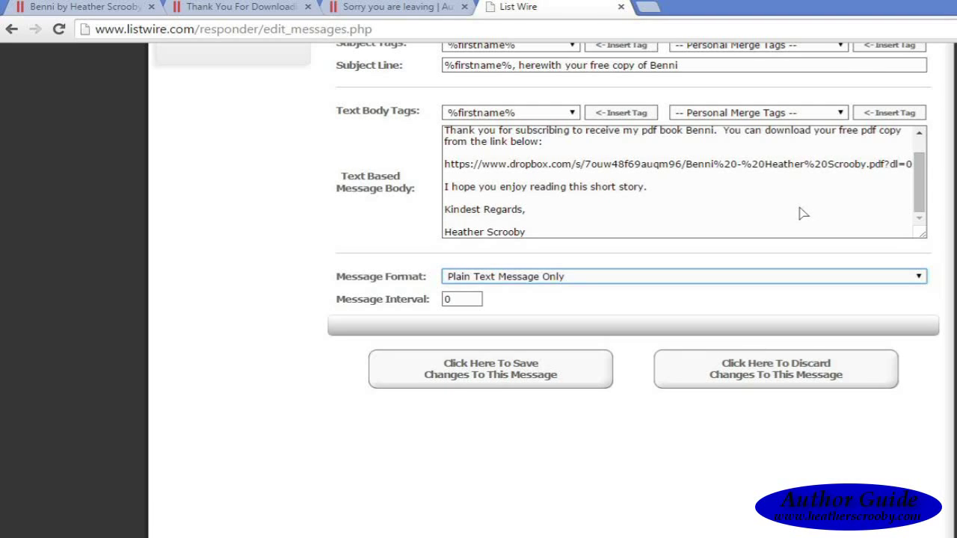
{"action": "left_click", "coordinate": [923, 277]}
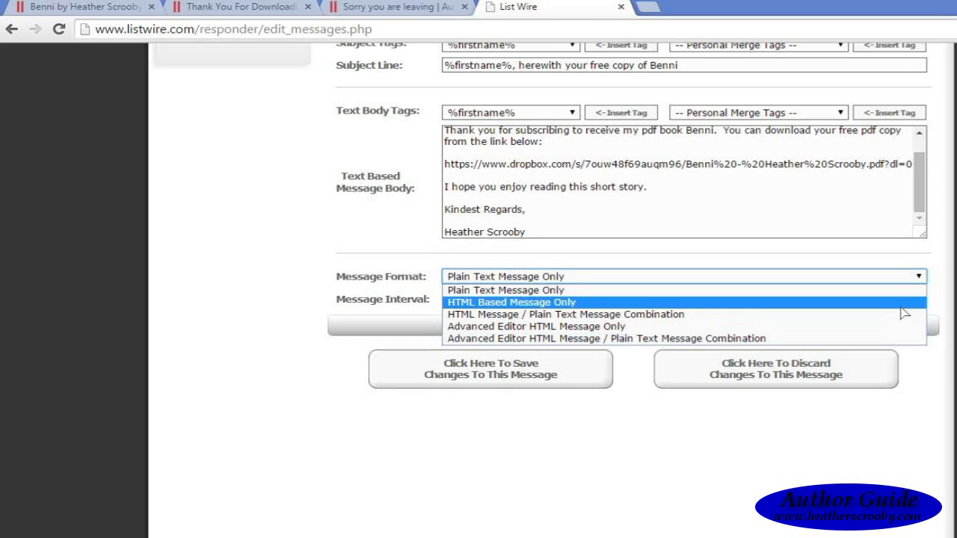
{"action": "left_click", "coordinate": [924, 279]}
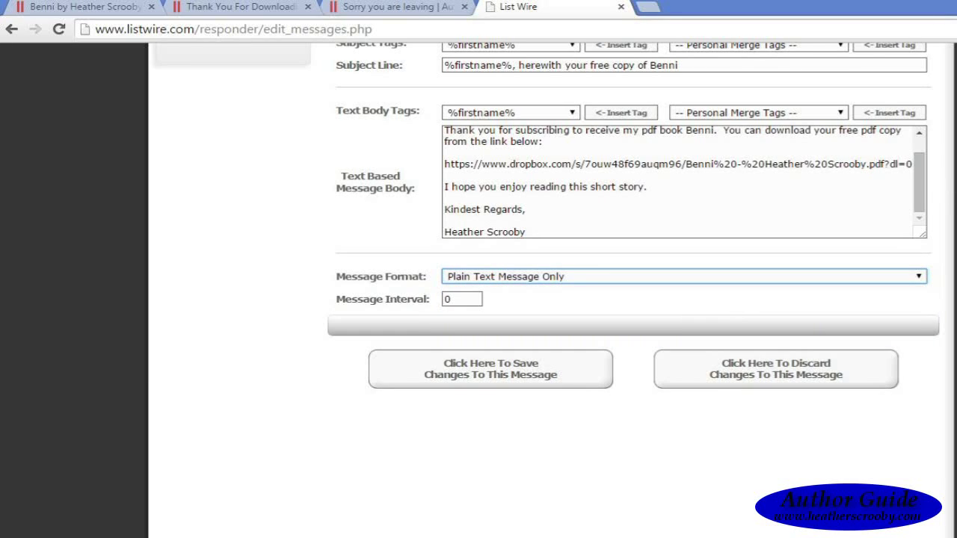
{"action": "scroll", "coordinate": [547, 231], "scroll_direction": "up", "scroll_amount": 3}
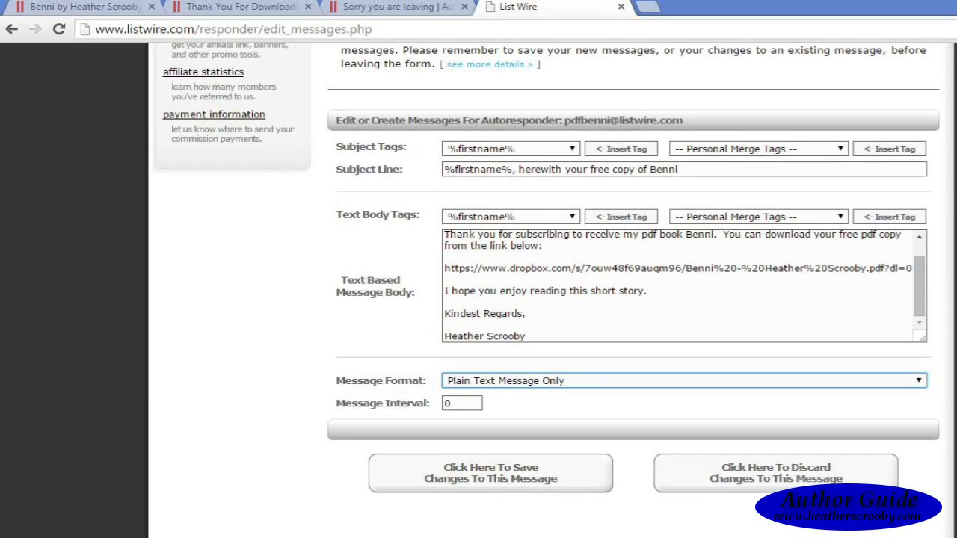
{"action": "mouse_move", "coordinate": [919, 280]}
{"action": "left_mouse_down"}
{"action": "mouse_move", "coordinate": [920, 259]}
{"action": "mouse_move", "coordinate": [910, 288]}
{"action": "left_mouse_up"}
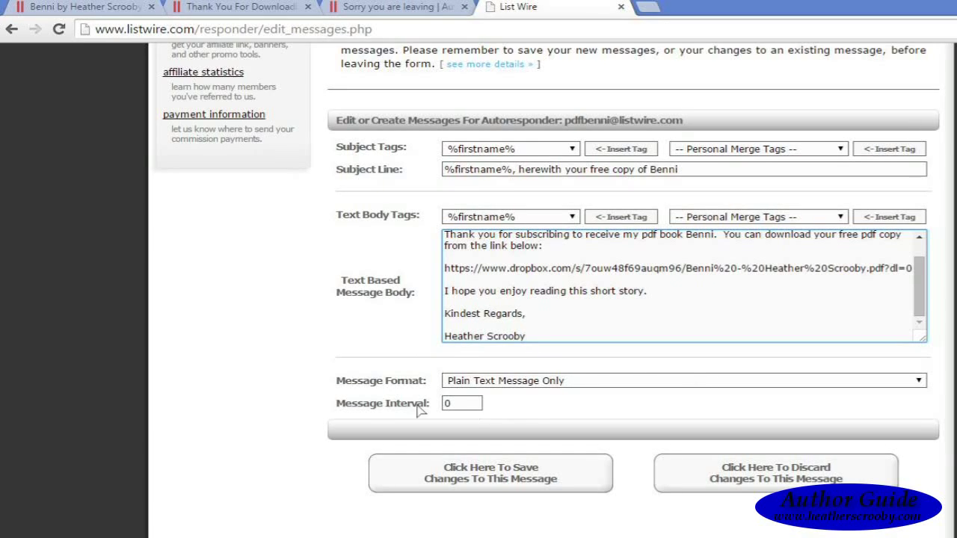
Step: Save the day-0 follow-up message and switch to the Benni download page tab
{"action": "mouse_move", "coordinate": [375, 414]}
{"action": "left_click", "coordinate": [490, 484]}
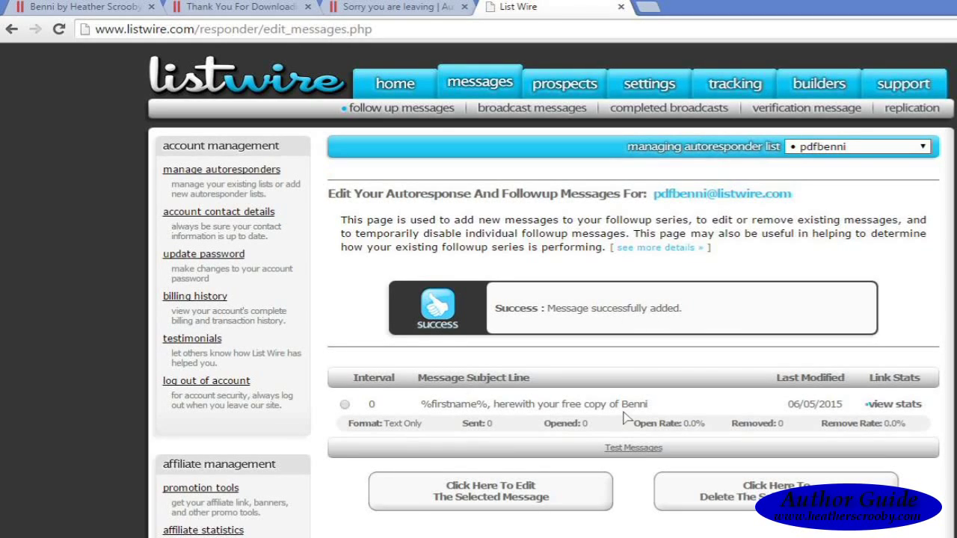
{"action": "left_click", "coordinate": [90, 6]}
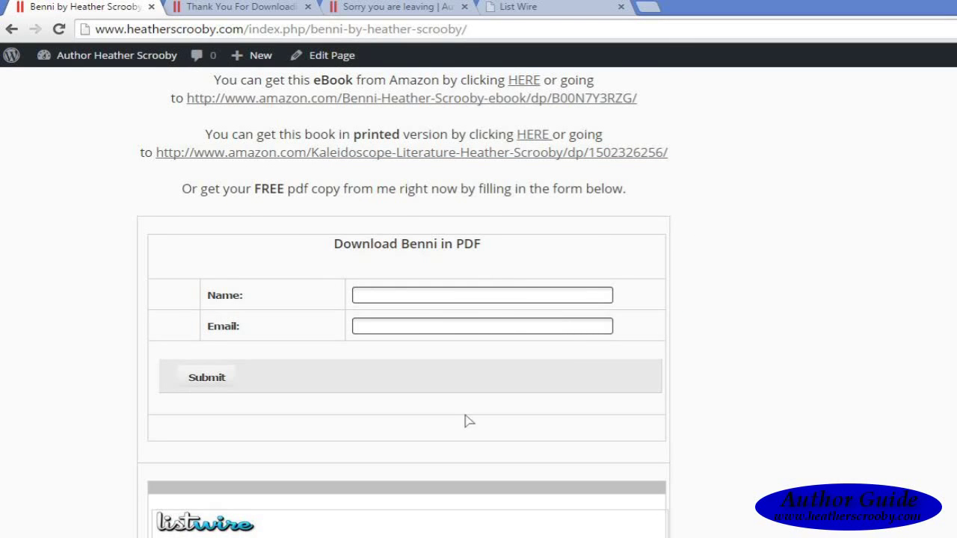
Step: Go back to the ListWire tab showing the pdfbenni follow-up messages list
{"action": "left_click", "coordinate": [523, 7]}
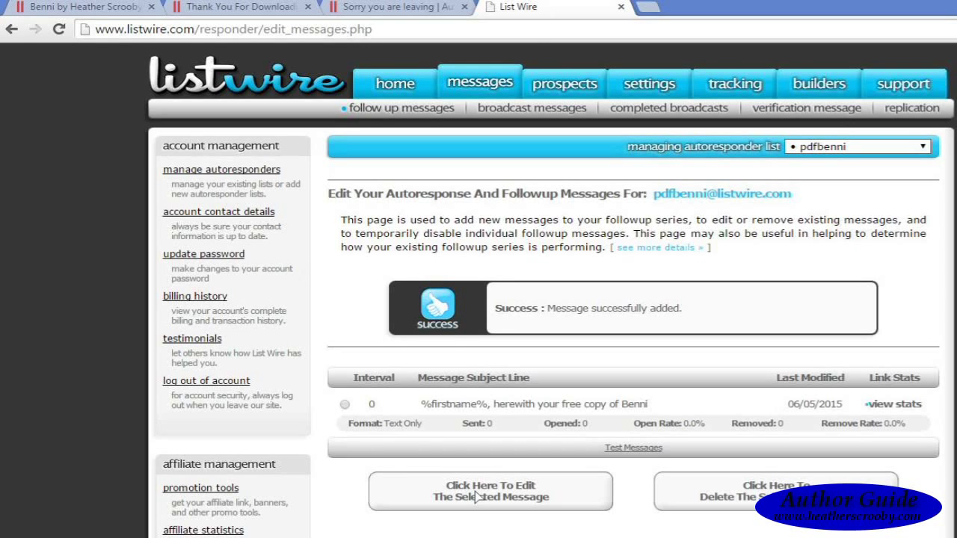
Step: Insert the %firstname% subject tag and append ', Benni Review' to form '%firstname%, Benni Review'
{"action": "scroll", "coordinate": [550, 292], "scroll_direction": "down", "scroll_amount": 5}
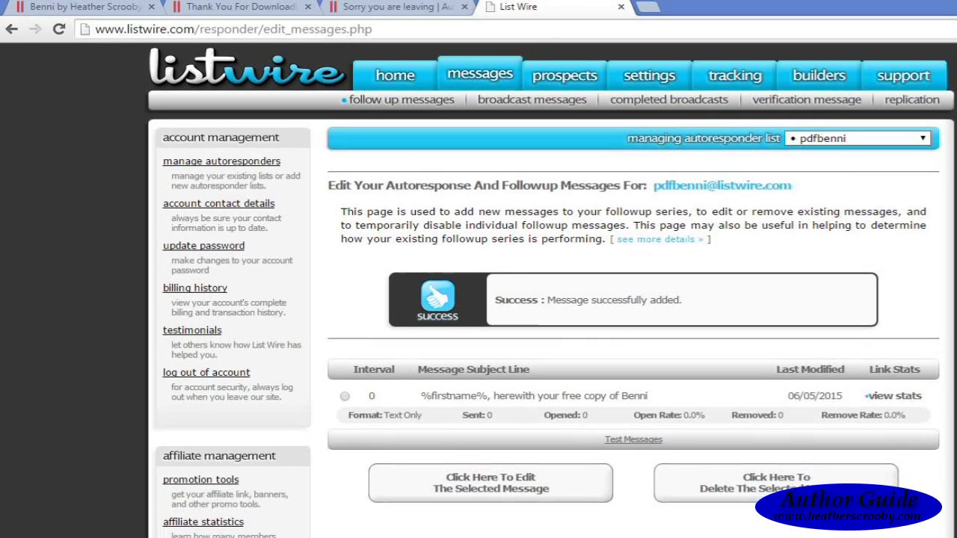
{"action": "scroll", "coordinate": [624, 277], "scroll_direction": "down", "scroll_amount": 2}
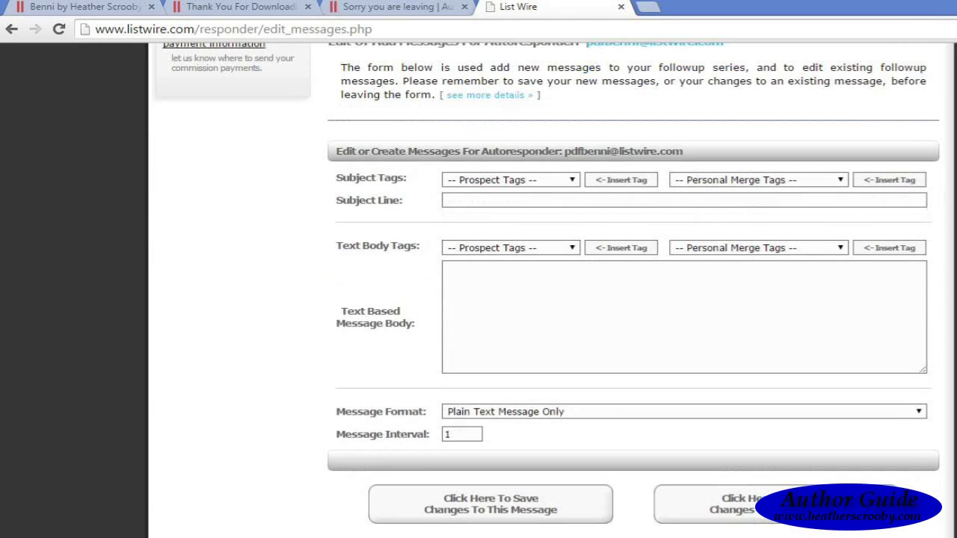
{"action": "left_click", "coordinate": [574, 181]}
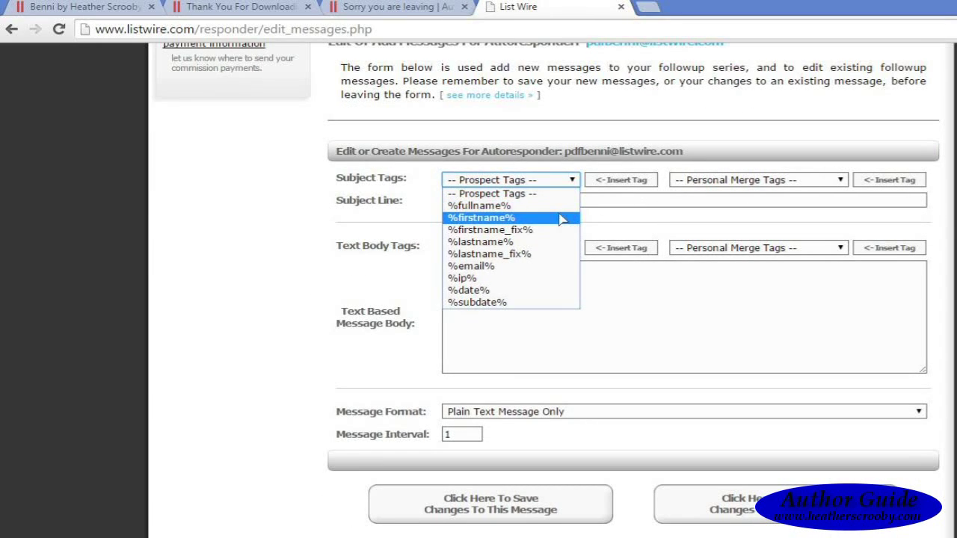
{"action": "left_click", "coordinate": [563, 219]}
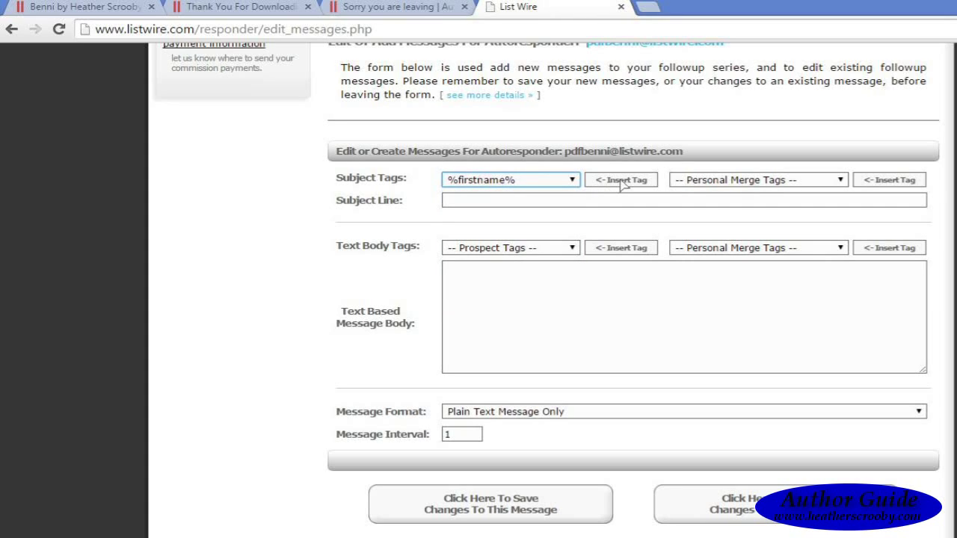
{"action": "left_click", "coordinate": [620, 181]}
{"action": "left_click", "coordinate": [572, 207]}
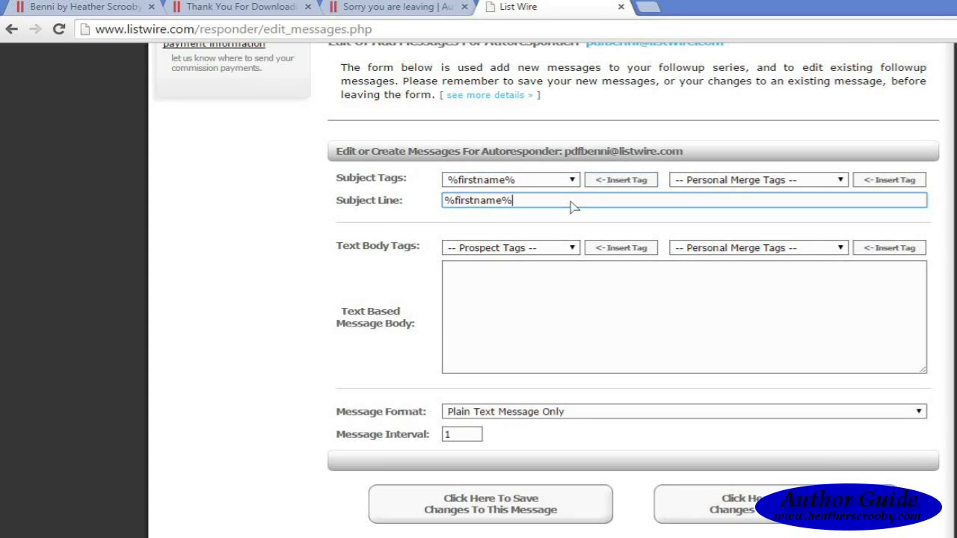
{"action": "type", "text": ", "}
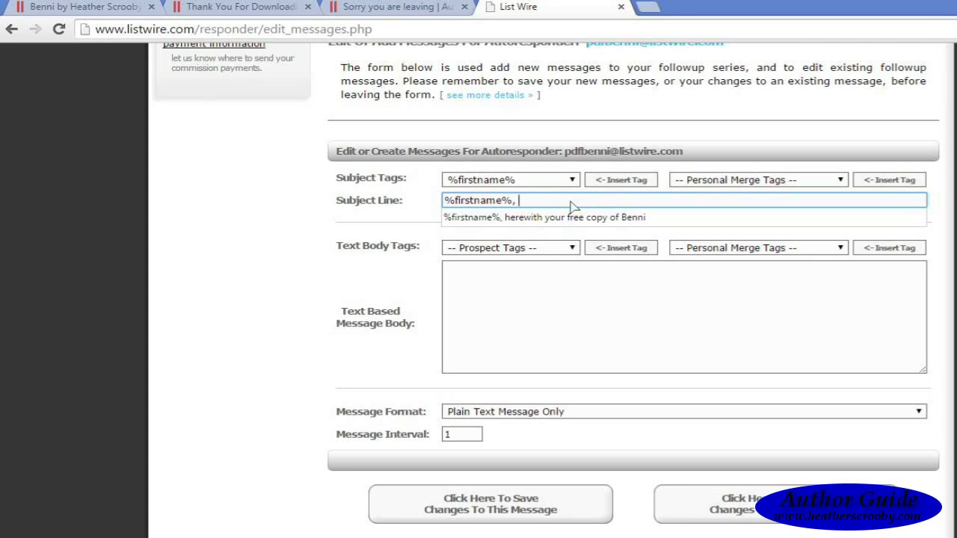
{"action": "type", "text": "Benn"}
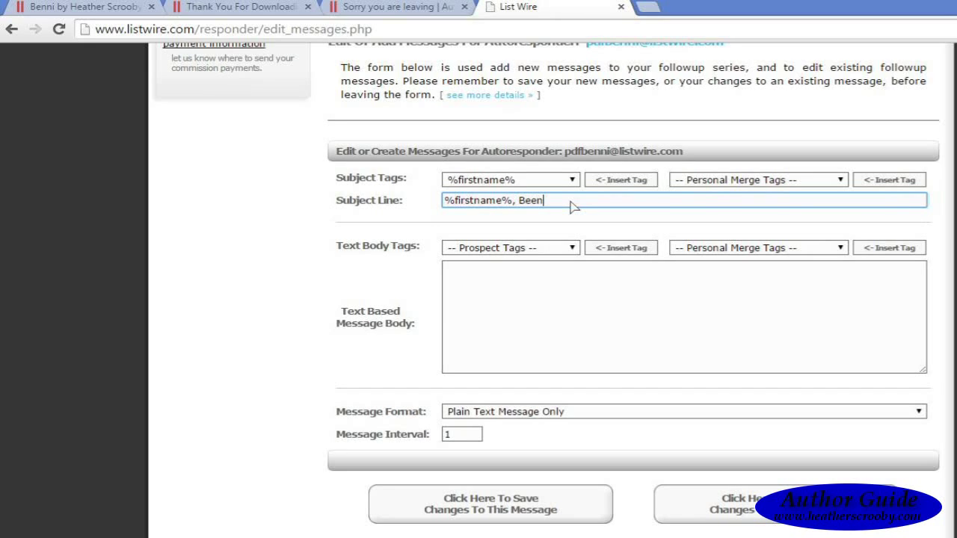
{"action": "key", "text": "BackSpace"}
{"action": "key", "text": "BackSpace"}
{"action": "type", "text": "nni Review"}
Step: Begin the body with 'Dear' followed by the %firstname% body tag
{"action": "left_click", "coordinate": [537, 295]}
{"action": "type", "text": "Dear"}
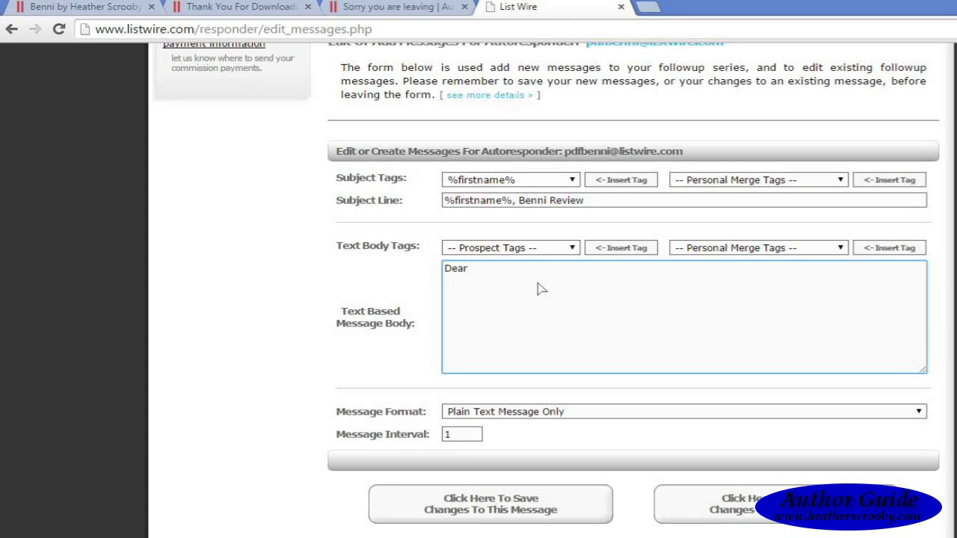
{"action": "left_click", "coordinate": [565, 251]}
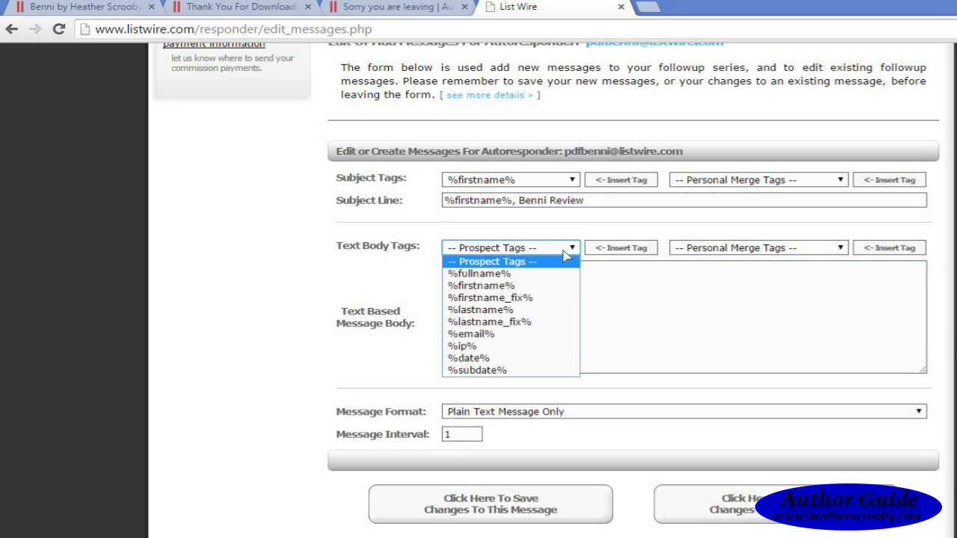
{"action": "left_click", "coordinate": [541, 285]}
{"action": "left_click", "coordinate": [621, 248]}
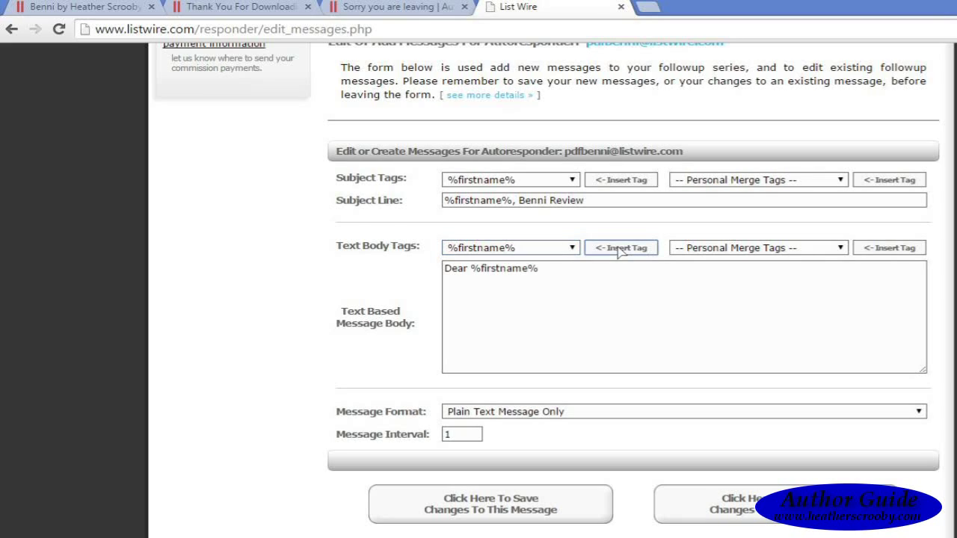
{"action": "left_click", "coordinate": [569, 275]}
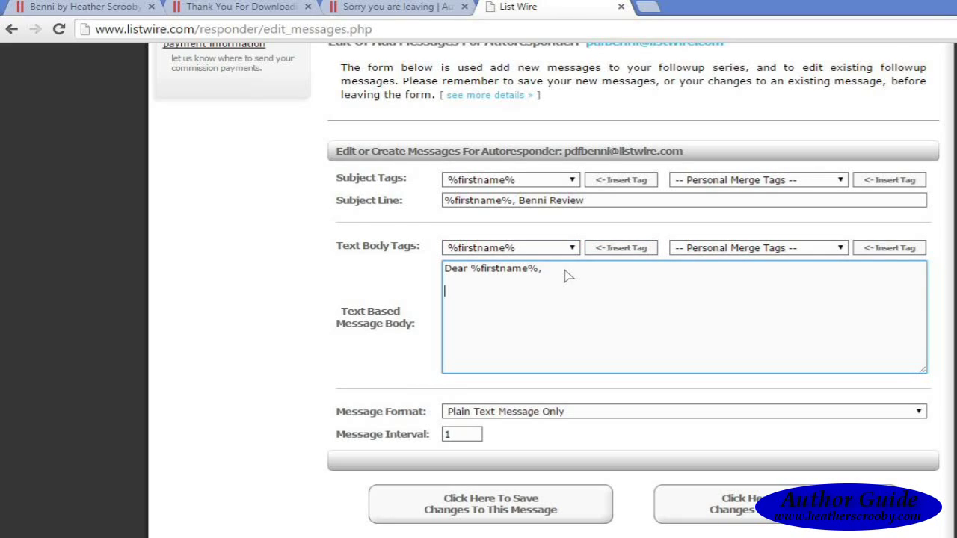
Step: Write the thanks for downloading Benni, the review request, and a 'Thank you' sign-off with the author's first name
{"action": "type", "text": "I would like to say Thank yo"}
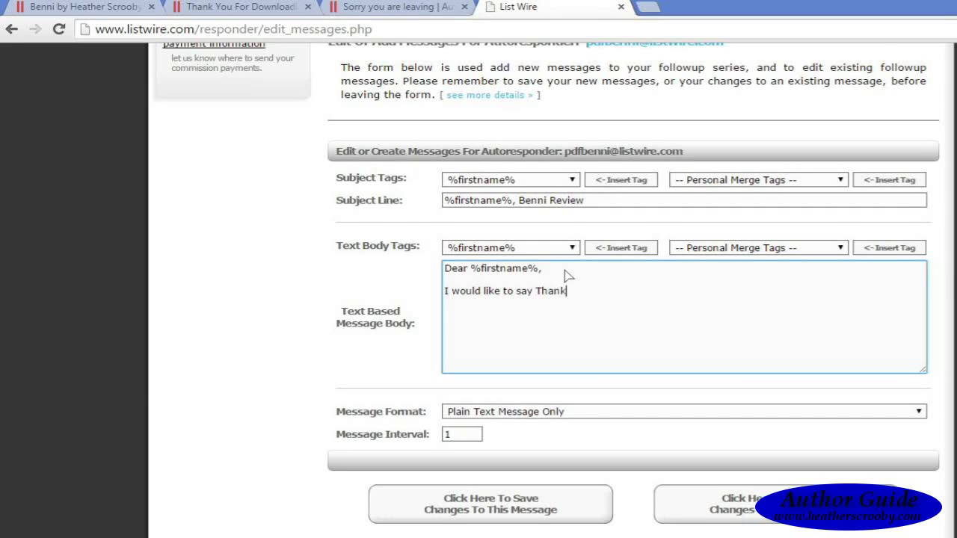
{"action": "key", "text": "BackSpace"}
{"action": "key", "text": "BackSpace"}
{"action": "type", "text": "You again for downloading my fr"}
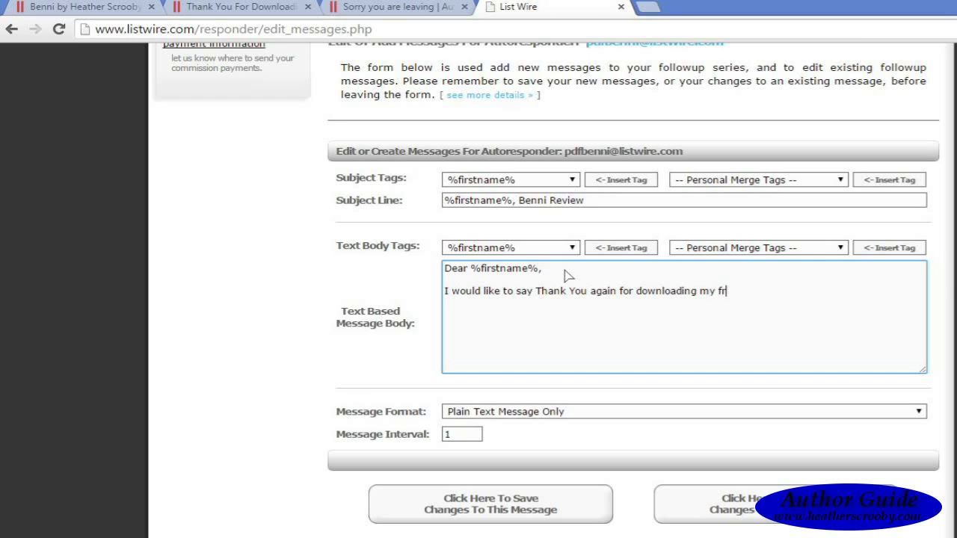
{"action": "type", "text": "ee book Benni, if"}
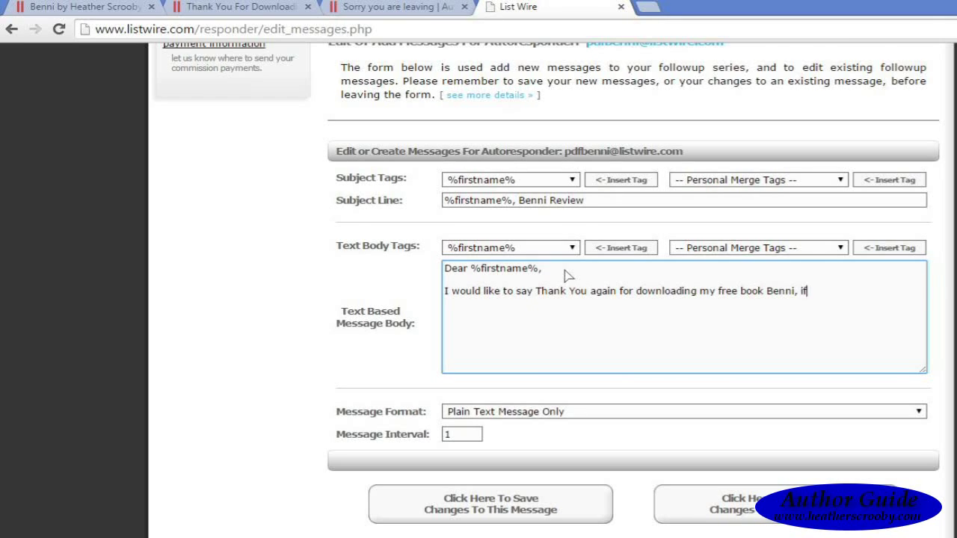
{"action": "type", "text": " you enjoyed the book, I"}
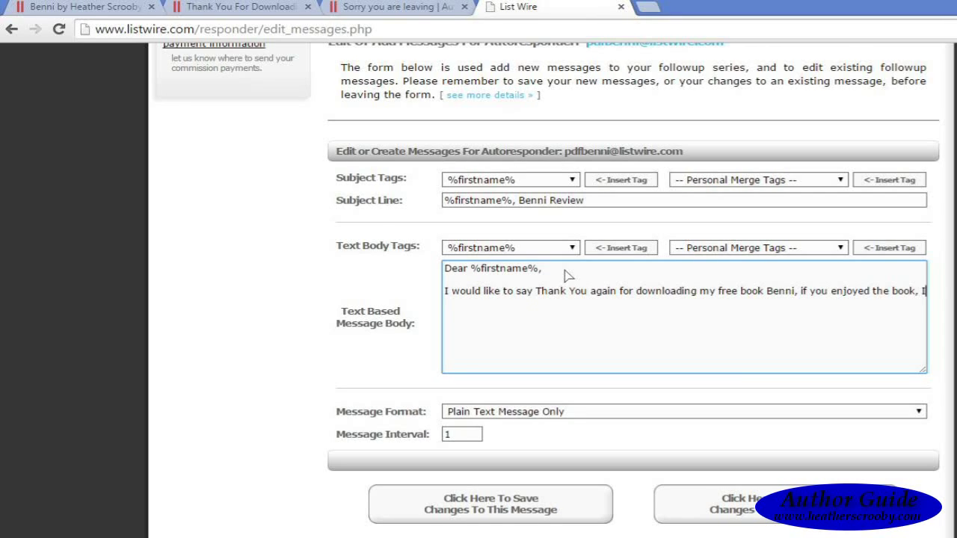
{"action": "type", "text": " would greatly"}
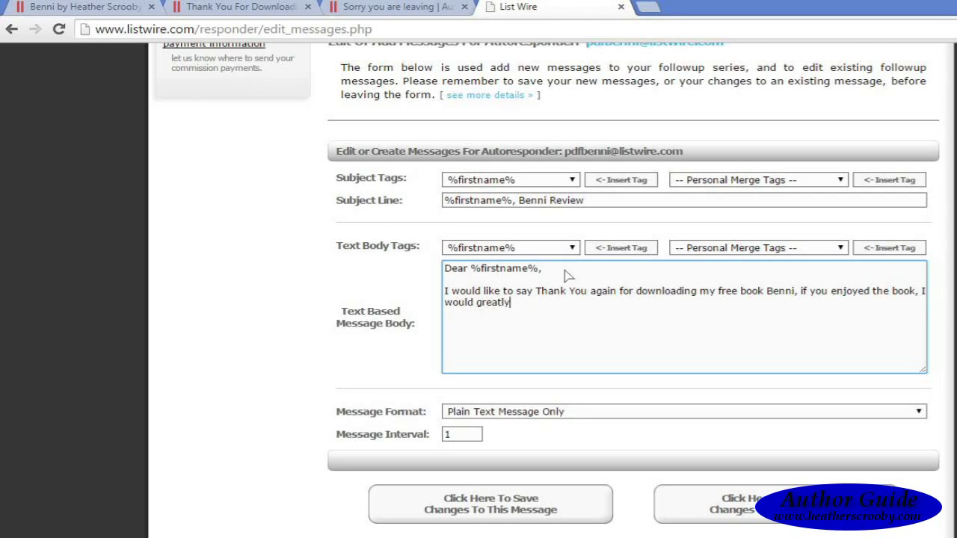
{"action": "type", "text": " appreciate y"}
{"action": "key", "text": "BackSpace"}
{"action": "type", "text": "if you would be so "}
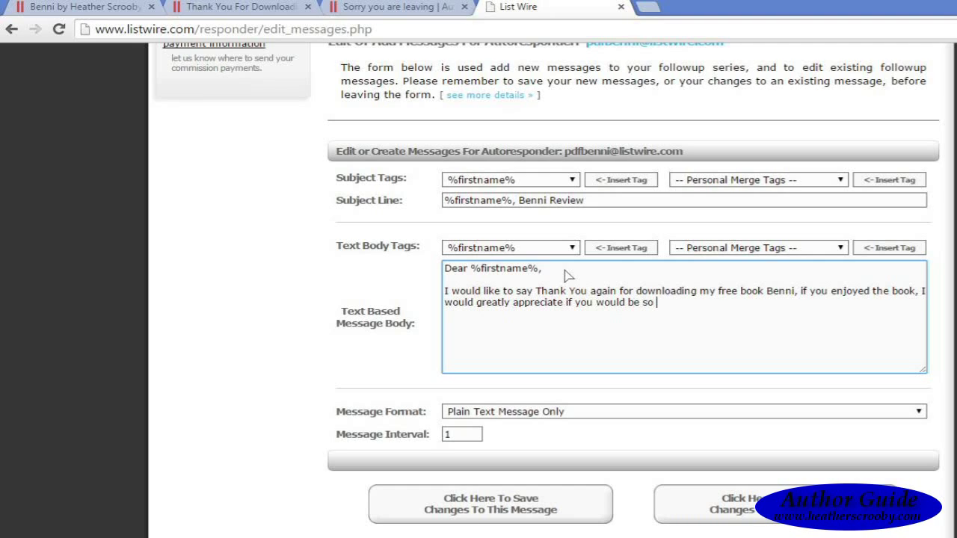
{"action": "type", "text": "kind as to write a review"}
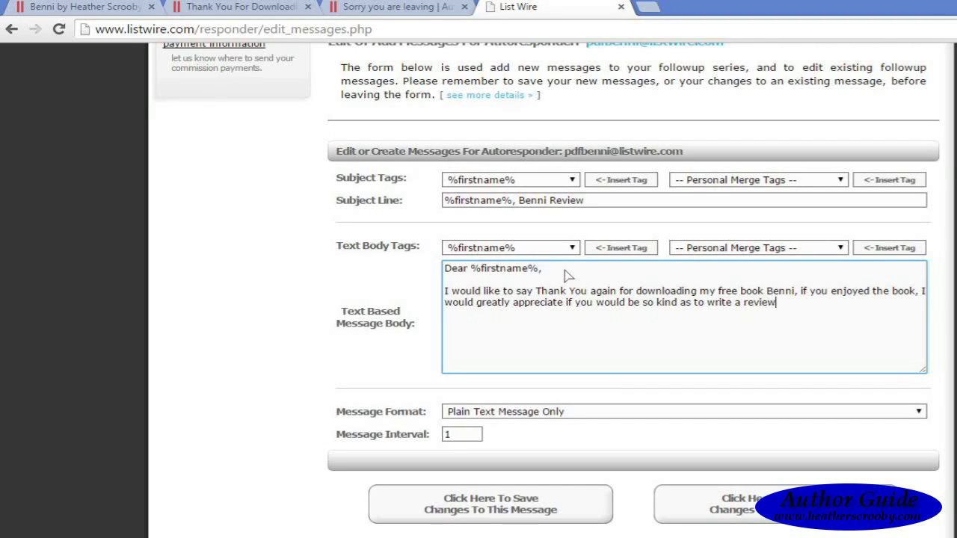
{"action": "key", "text": "Return"}
{"action": "key", "text": "Return"}
{"action": "type", "text": "Thank you  "}
{"action": "type", "text": "Heather"}
{"action": "key", "text": "Up"}
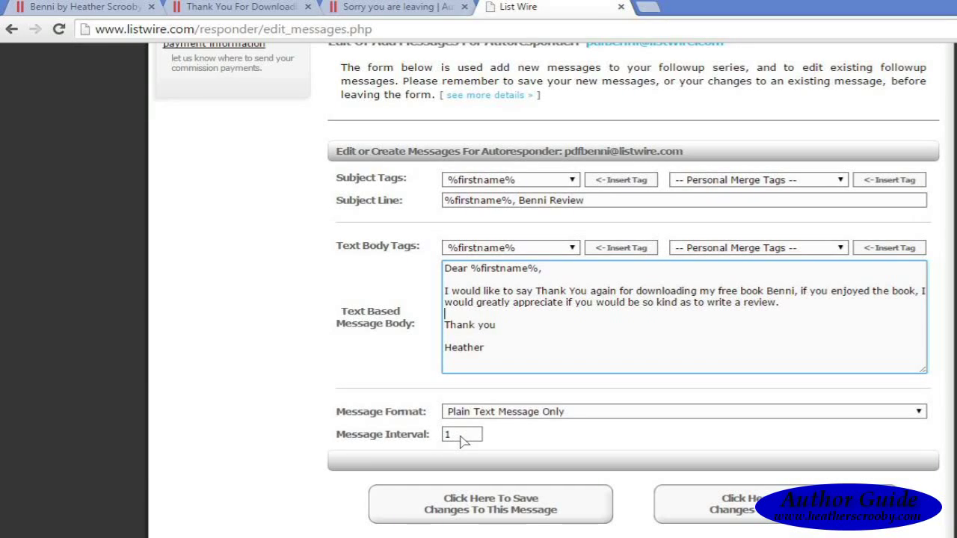
Step: Change the Message Interval from 1 to 7 and save the Benni Review message
{"action": "left_click", "coordinate": [461, 442]}
{"action": "key", "text": "BackSpace"}
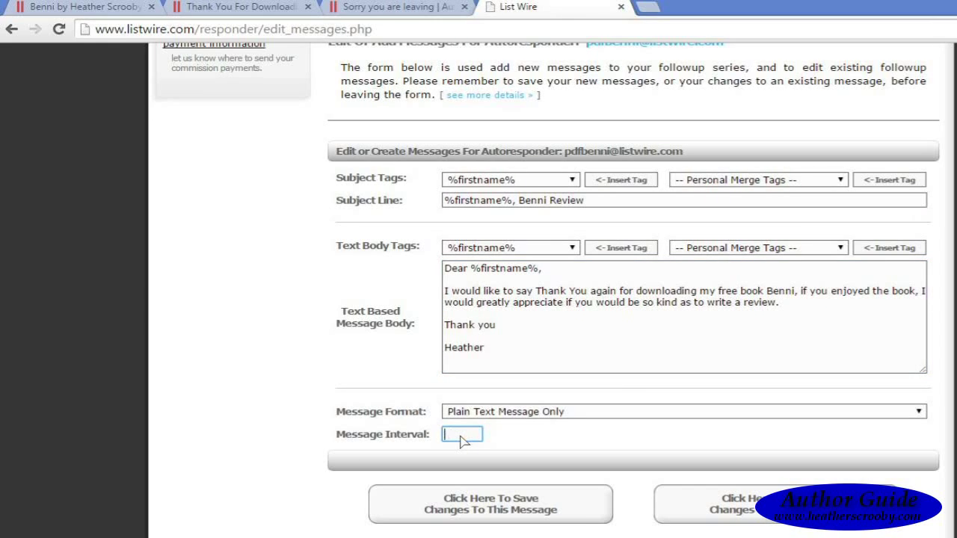
{"action": "type", "text": "7"}
{"action": "scroll", "coordinate": [564, 357], "scroll_direction": "down", "scroll_amount": 3}
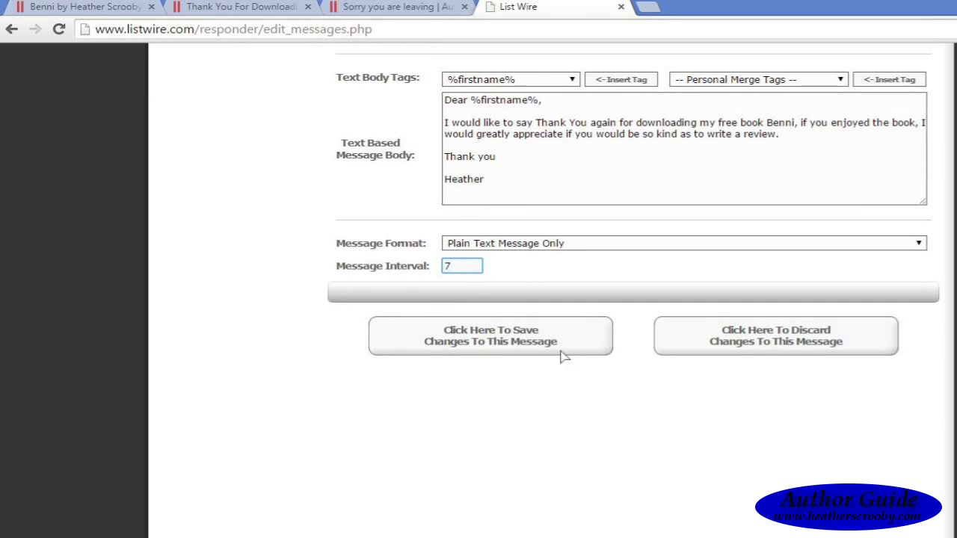
{"action": "left_click", "coordinate": [514, 340]}
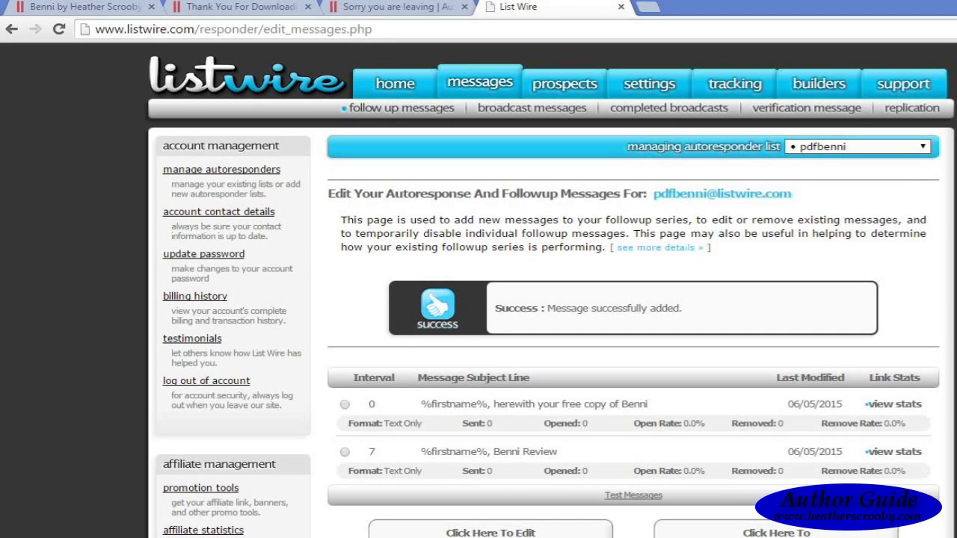
{"action": "scroll", "coordinate": [703, 165], "scroll_direction": "down", "scroll_amount": 3}
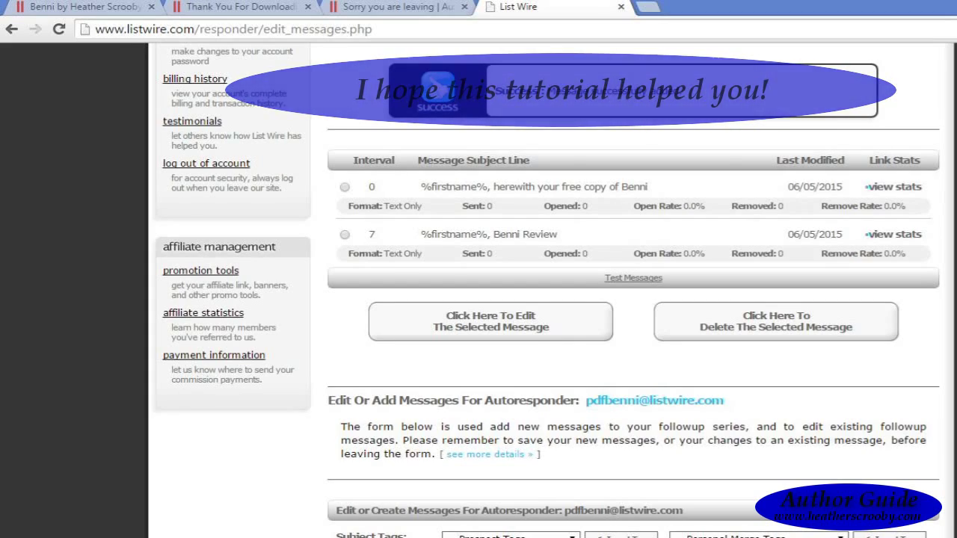
{"action": "scroll", "coordinate": [544, 290], "scroll_direction": "up", "scroll_amount": 3}
{"action": "scroll", "coordinate": [544, 290], "scroll_direction": "up", "scroll_amount": 1}
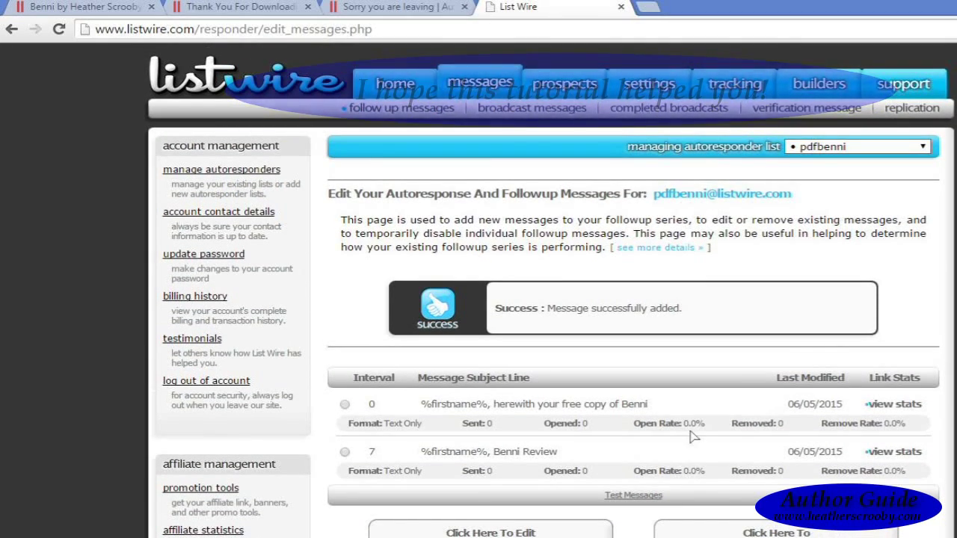
{"action": "left_click", "coordinate": [344, 452]}
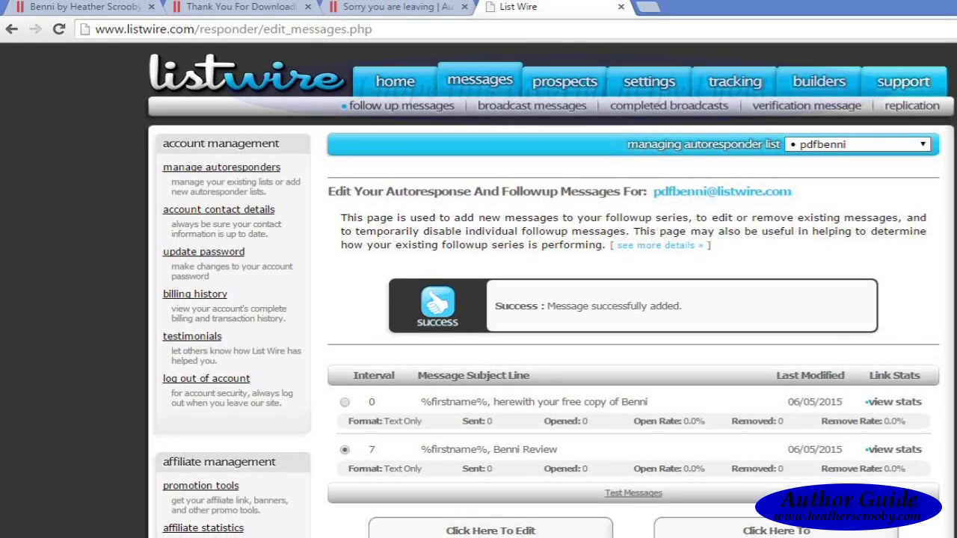
{"action": "scroll", "coordinate": [503, 423], "scroll_direction": "down", "scroll_amount": 2}
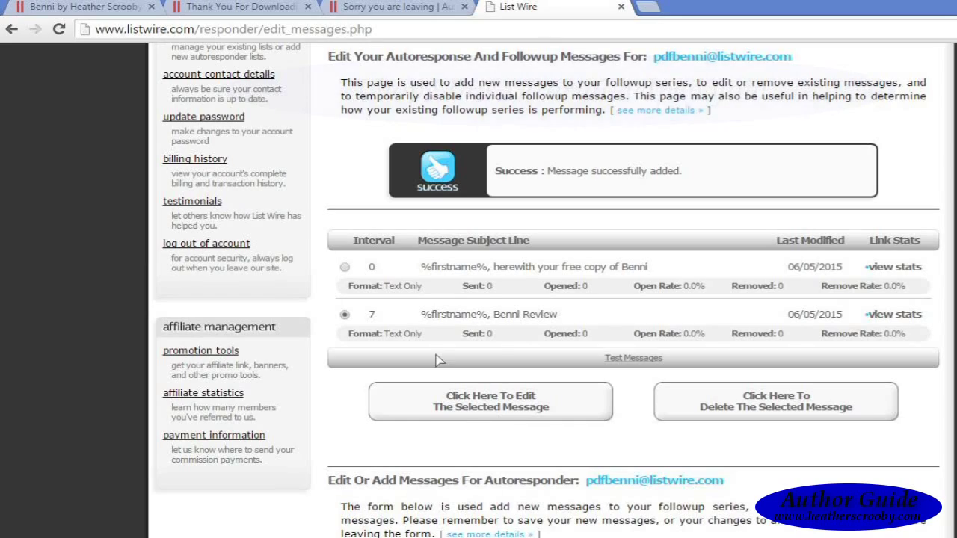